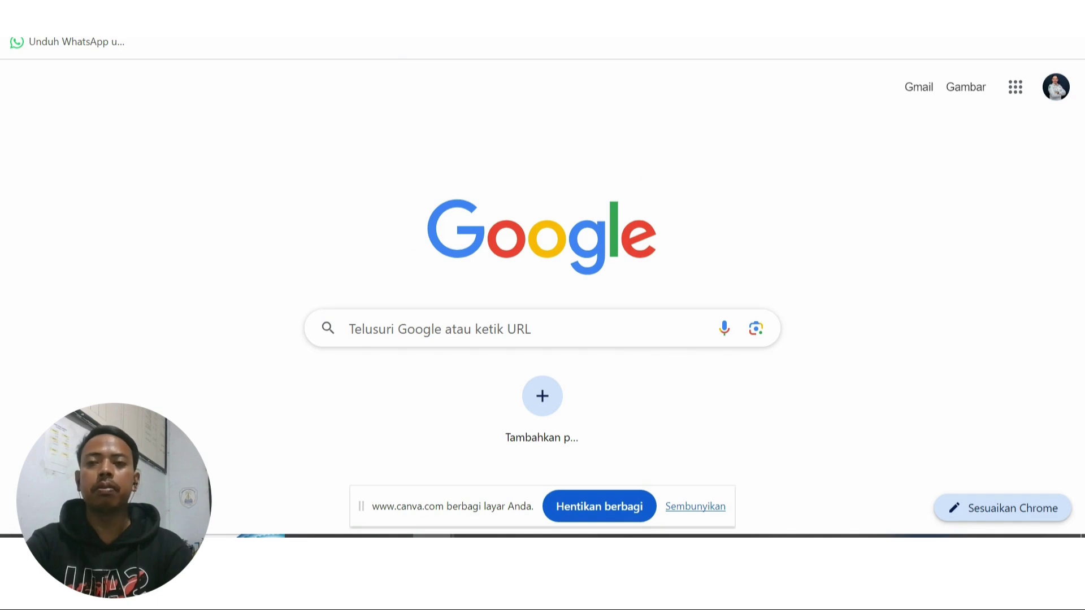
# Step: Search Google for "pmm merdeka mengajar" and open the Merdeka Mengajar site from the results
pyautogui.click(400, 13)
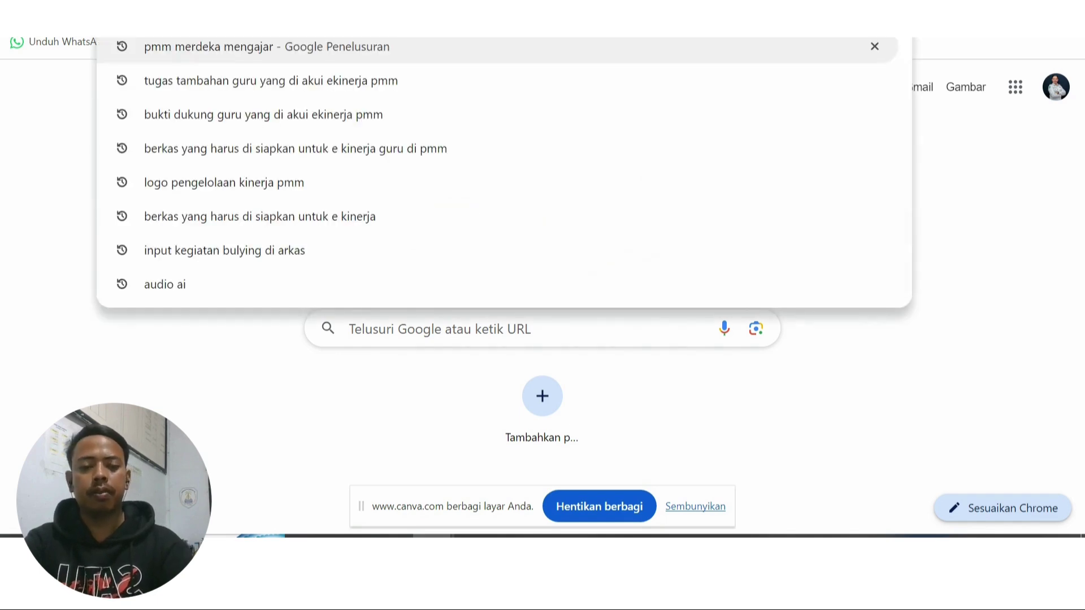
pyautogui.write('pmm')
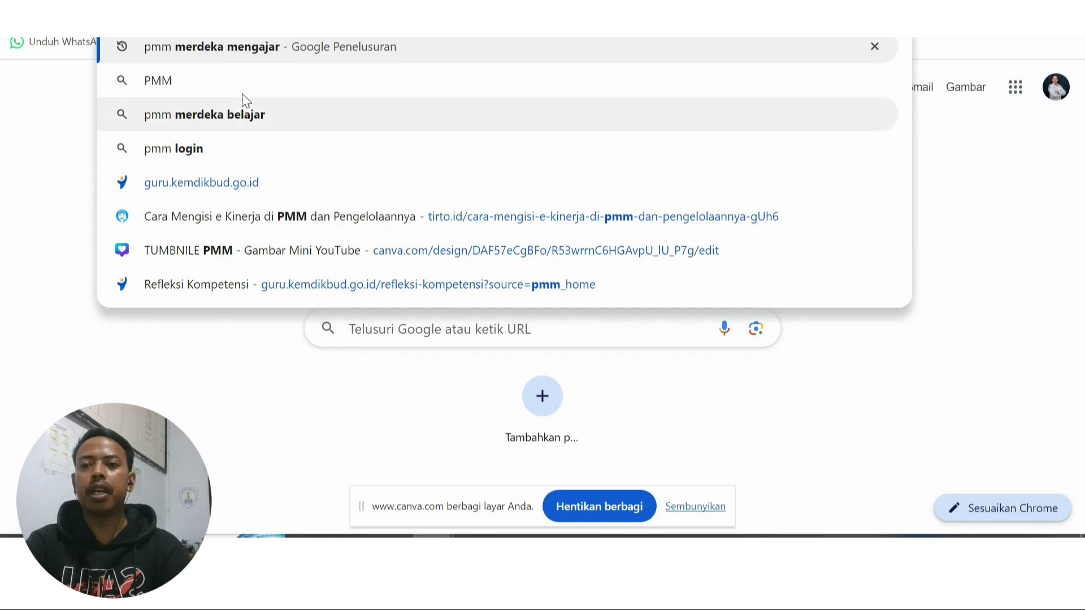
pyautogui.click(243, 54)
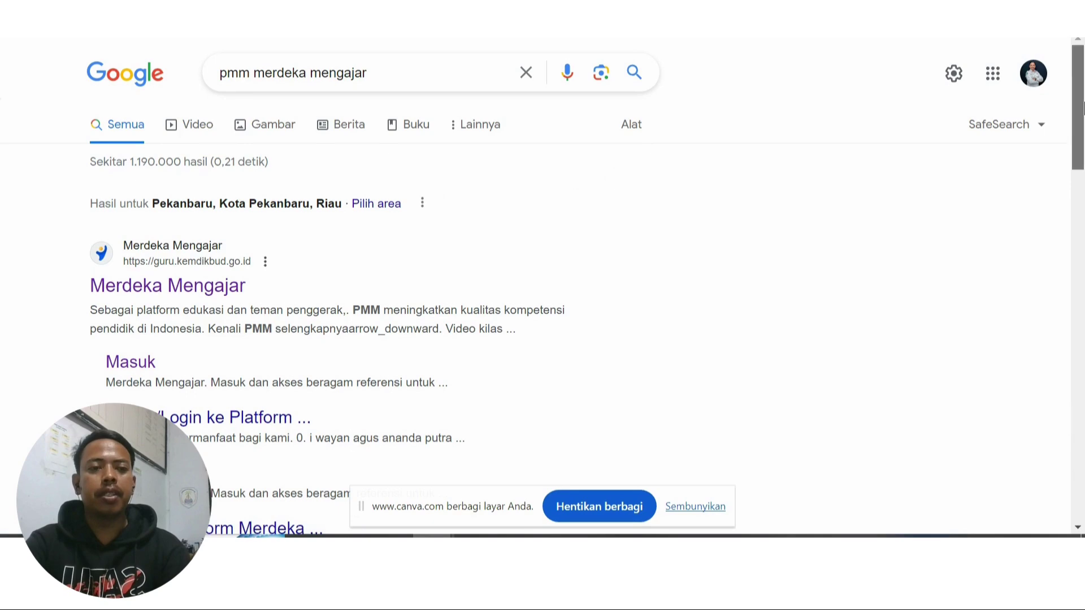
pyautogui.scroll(-3, 1083, 148)
pyautogui.moveTo(1082, 149); pyautogui.dragTo(1083, 136)
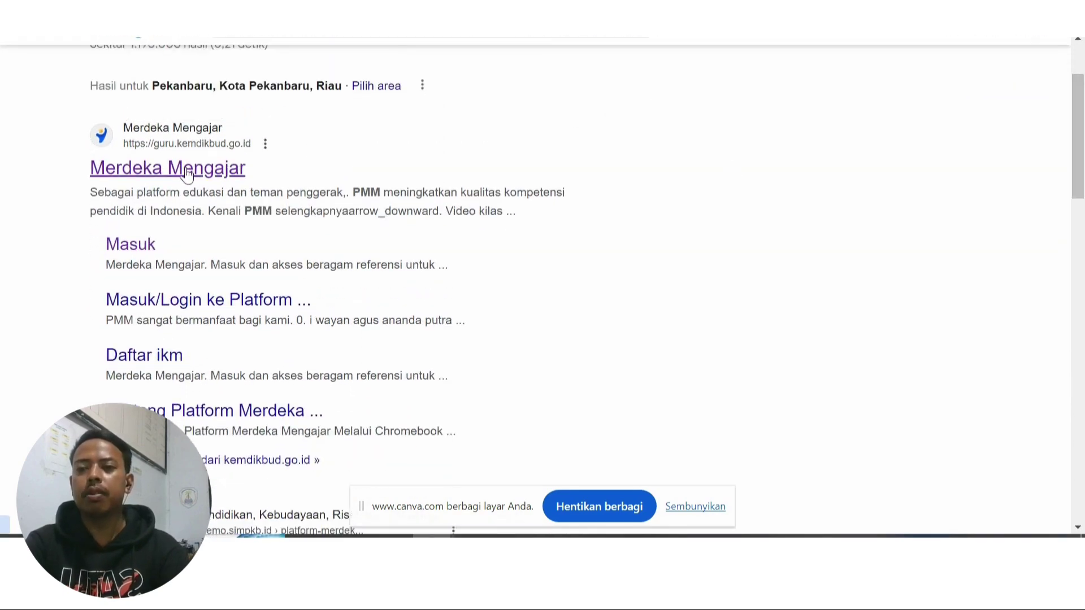
pyautogui.click(220, 176)
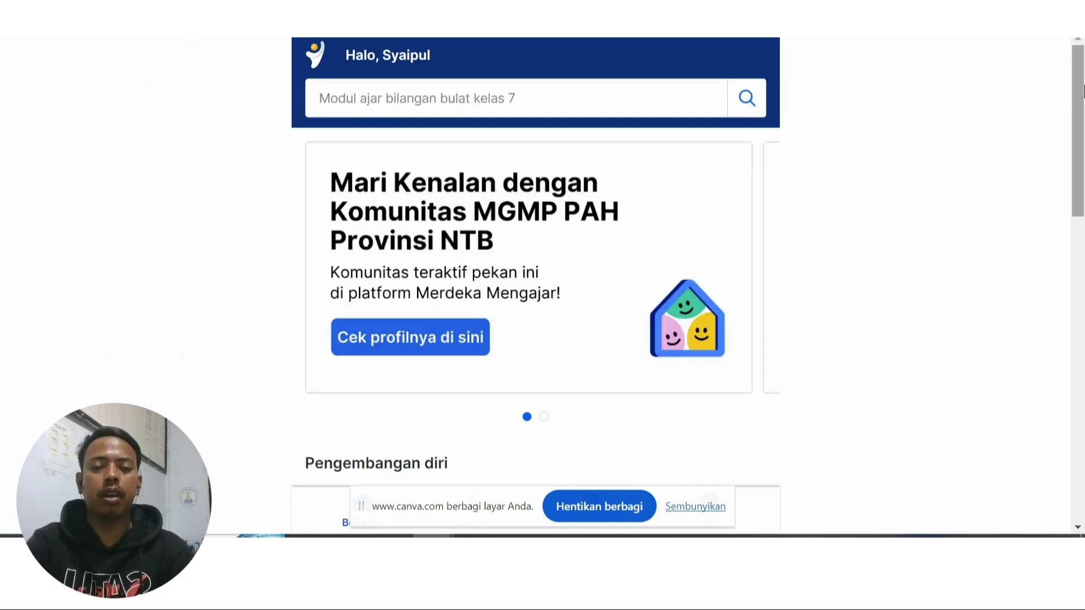
# Step: Open Pengelolaan Kinerja from the Pengembangan diri section of the Merdeka Mengajar home page
pyautogui.moveTo(1083, 90); pyautogui.dragTo(1083, 65)
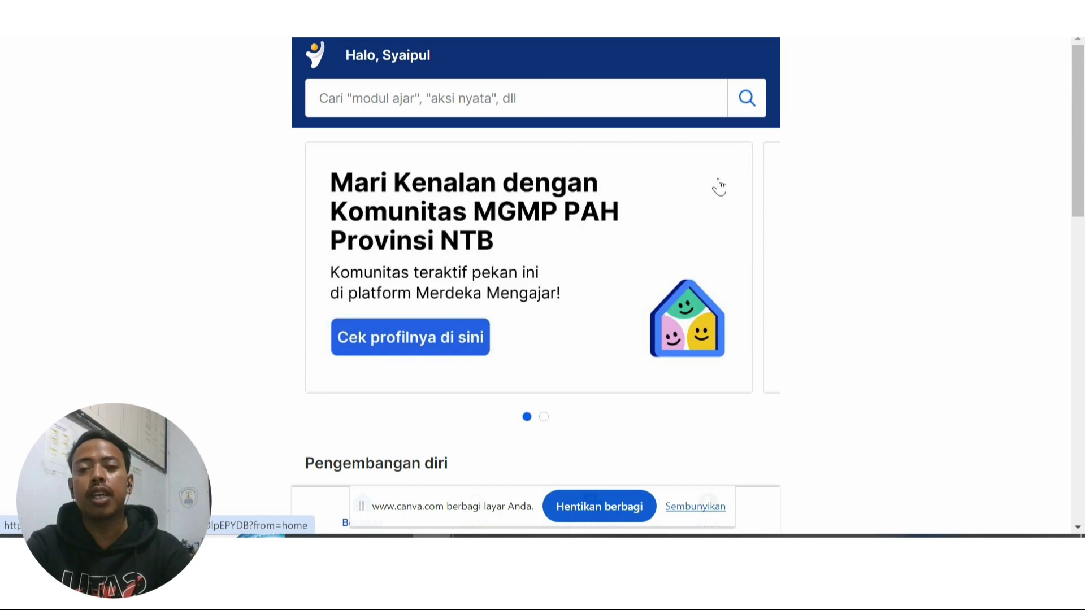
pyautogui.moveTo(1084, 84); pyautogui.dragTo(1076, 53)
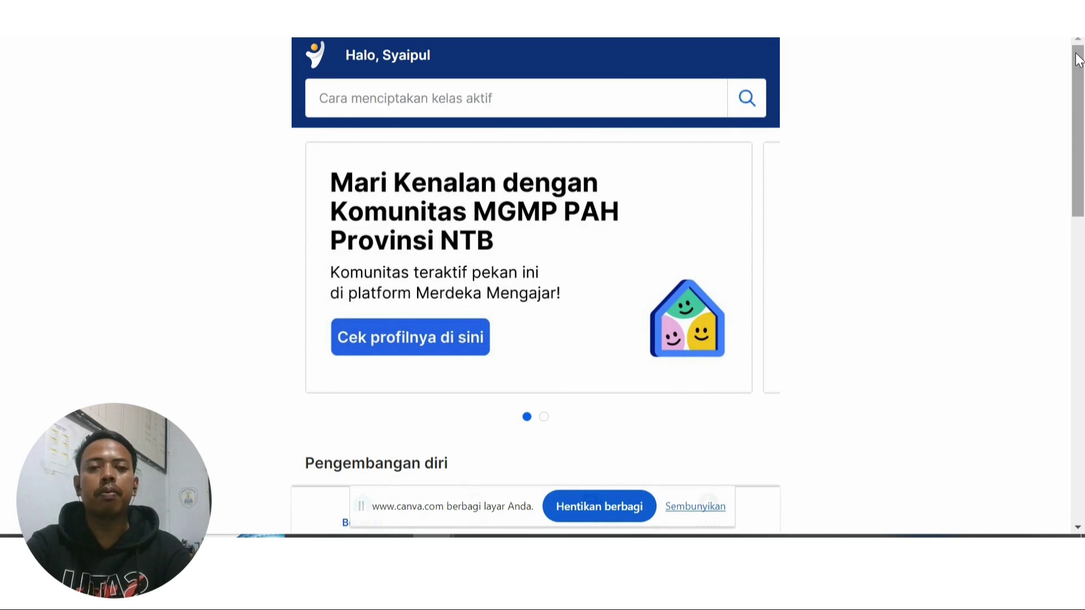
pyautogui.moveTo(1077, 58)
pyautogui.mouseDown()
pyautogui.moveTo(1081, 156)
pyautogui.moveTo(1078, 59)
pyautogui.mouseUp()
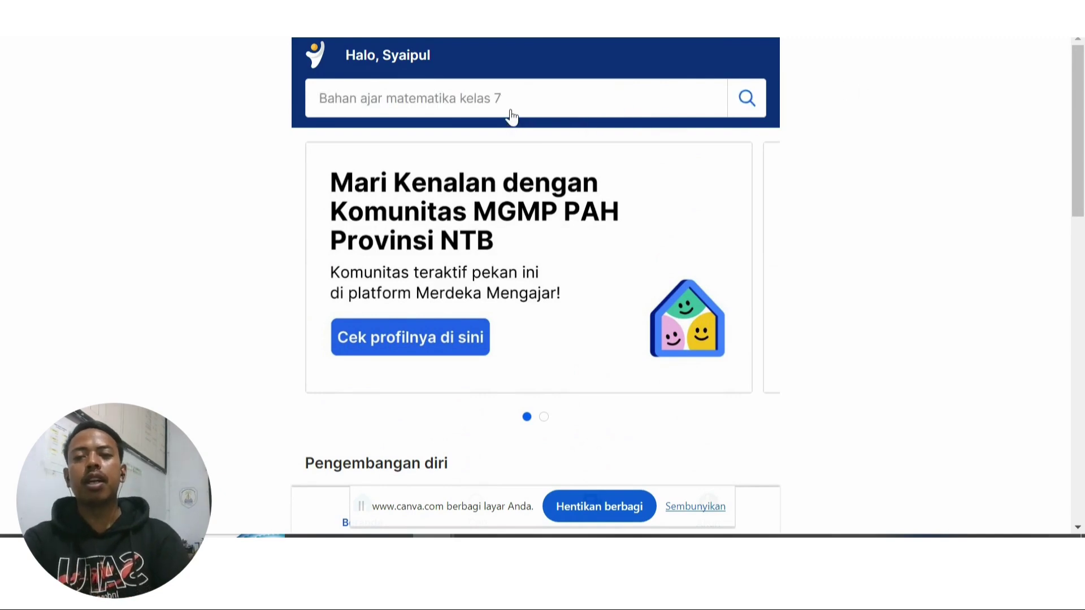
pyautogui.click(735, 111)
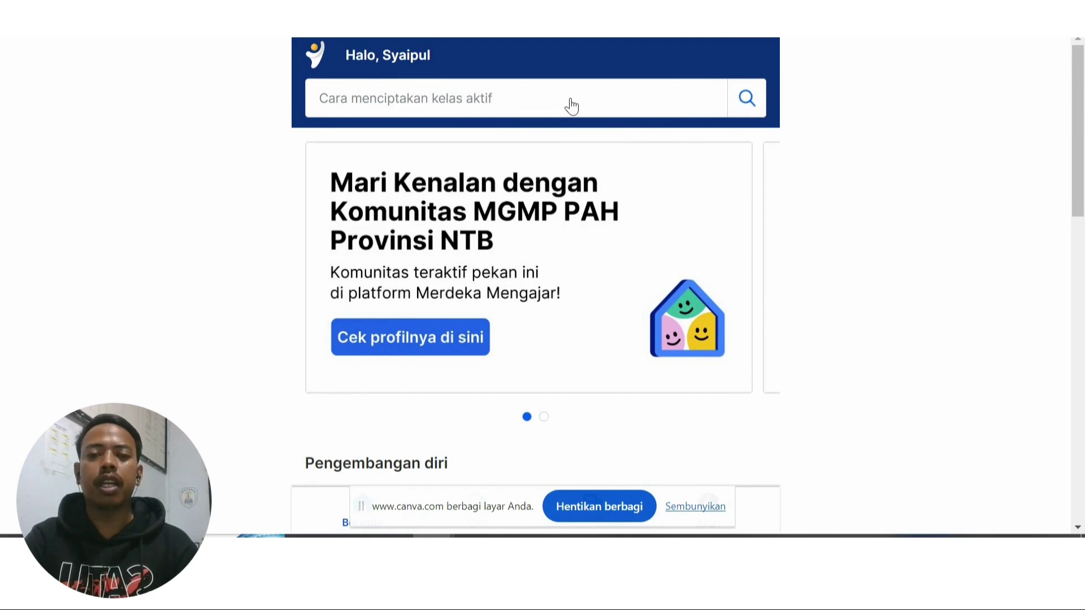
pyautogui.moveTo(1083, 118); pyautogui.dragTo(1082, 237)
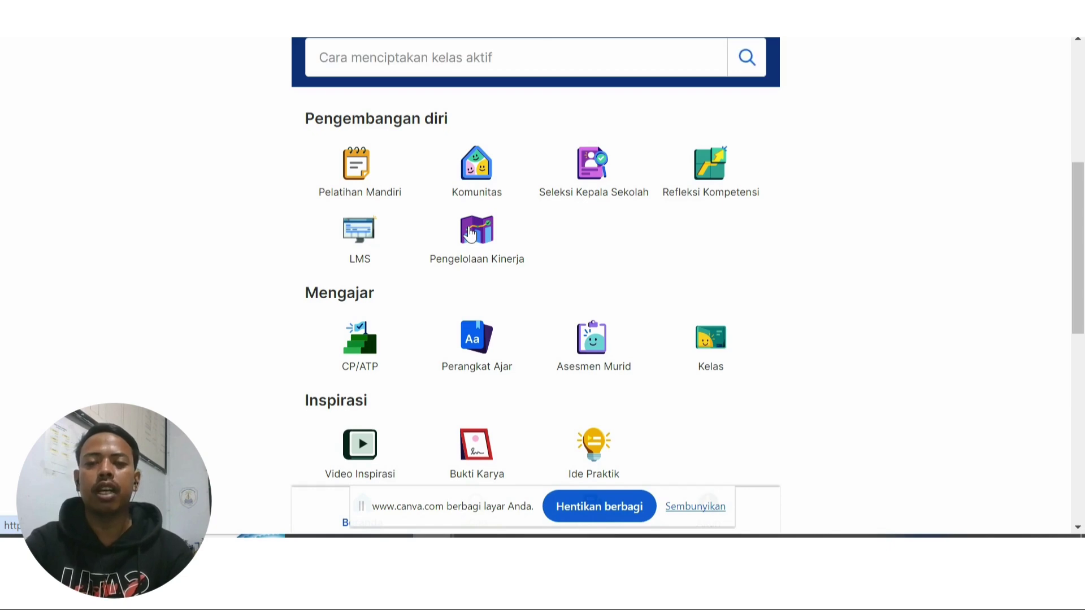
pyautogui.click(469, 233)
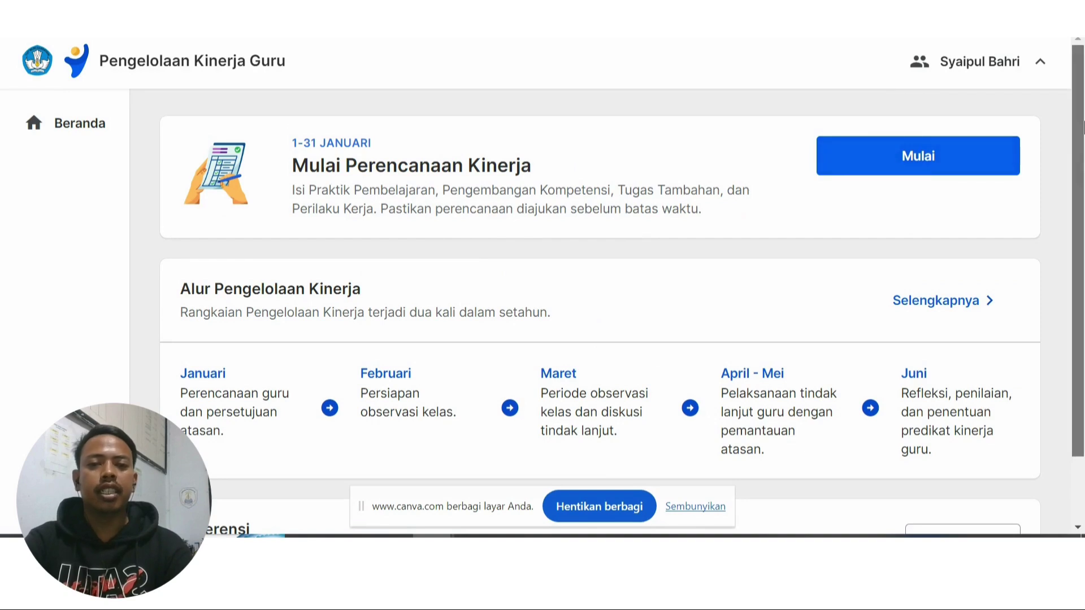
# Step: Examine the Mulai Perencanaan Kinerja notice and the monthly stages of Alur Pengelolaan Kinerja from January to June
pyautogui.scroll(-2, 1082, 126)
pyautogui.scroll(2, 1082, 125)
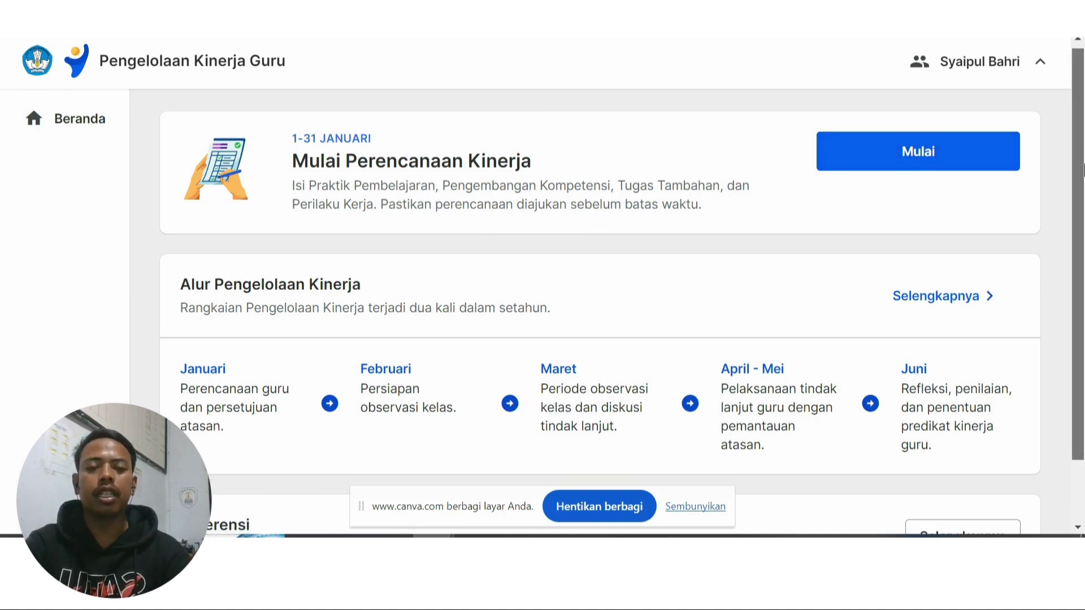
pyautogui.scroll(-1, 1083, 156)
pyautogui.scroll(1, 1082, 143)
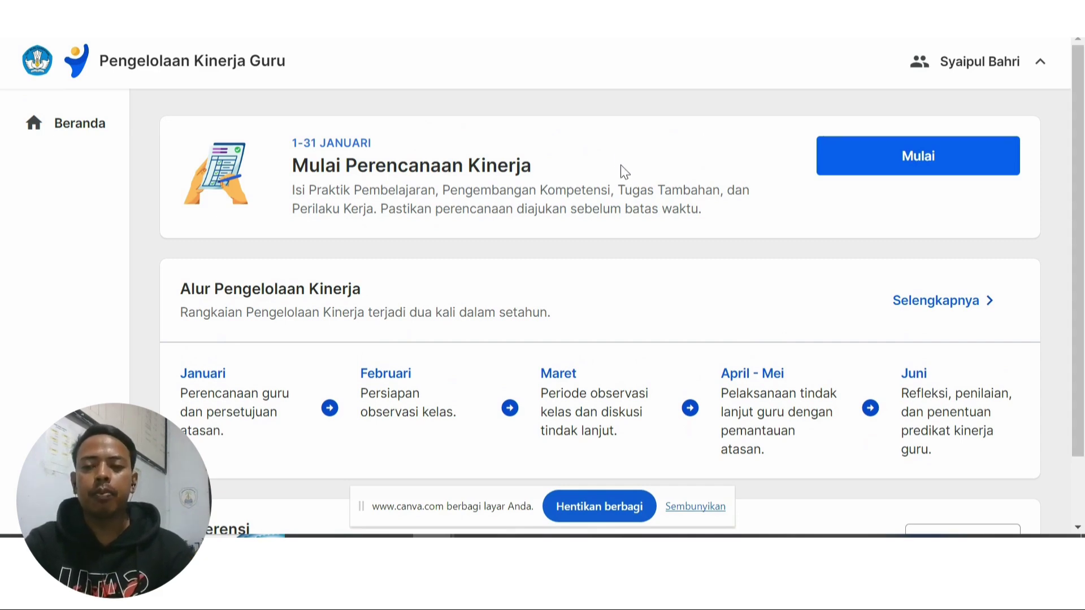
pyautogui.moveTo(1078, 206); pyautogui.dragTo(1078, 256)
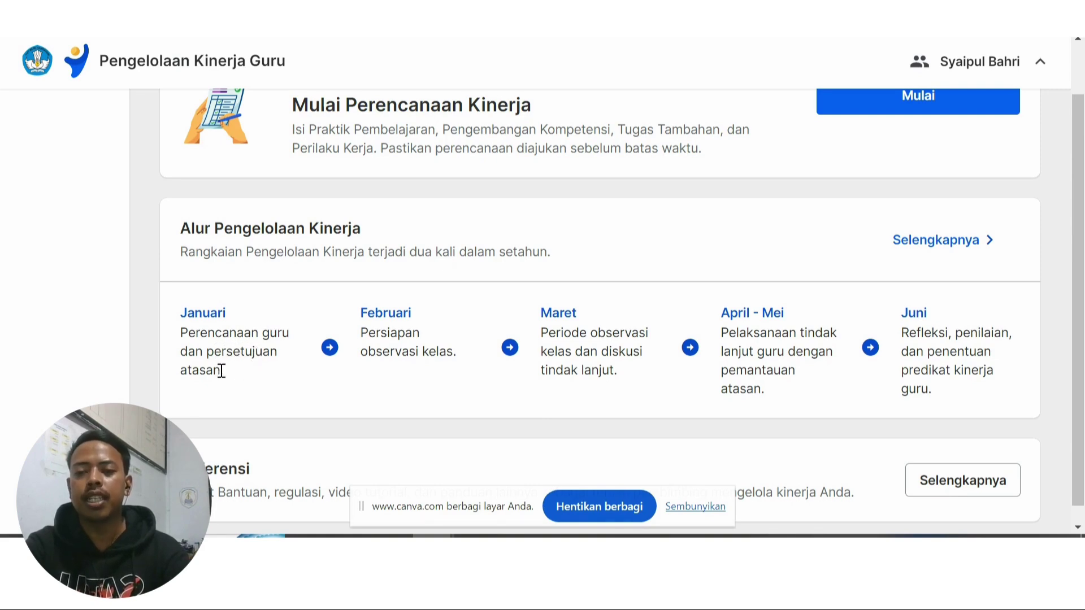
pyautogui.moveTo(224, 371); pyautogui.dragTo(161, 314)
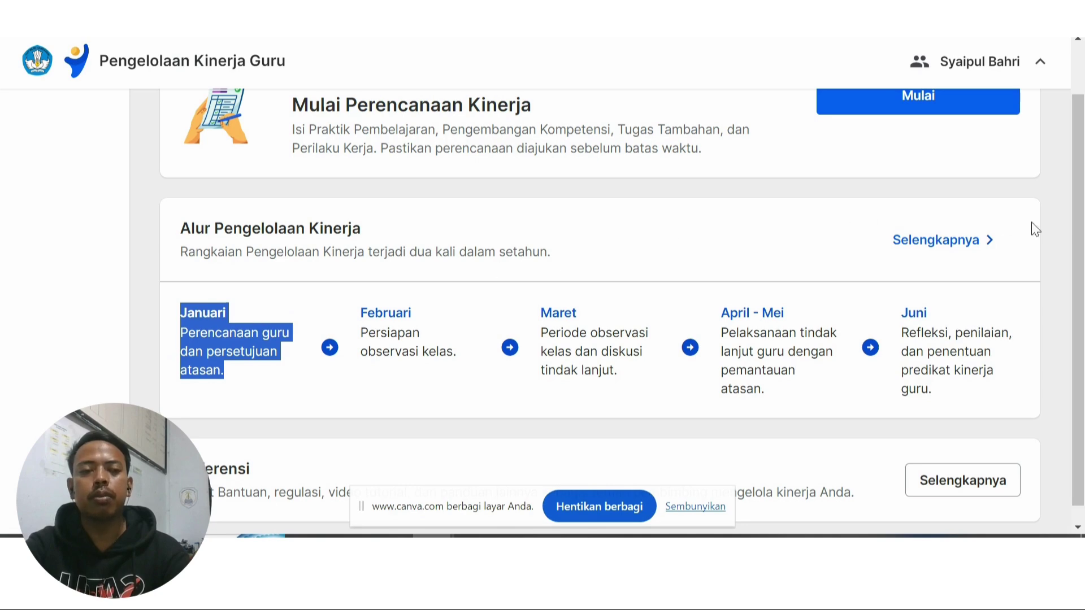
pyautogui.scroll(2, 1082, 164)
pyautogui.scroll(-2, 1083, 161)
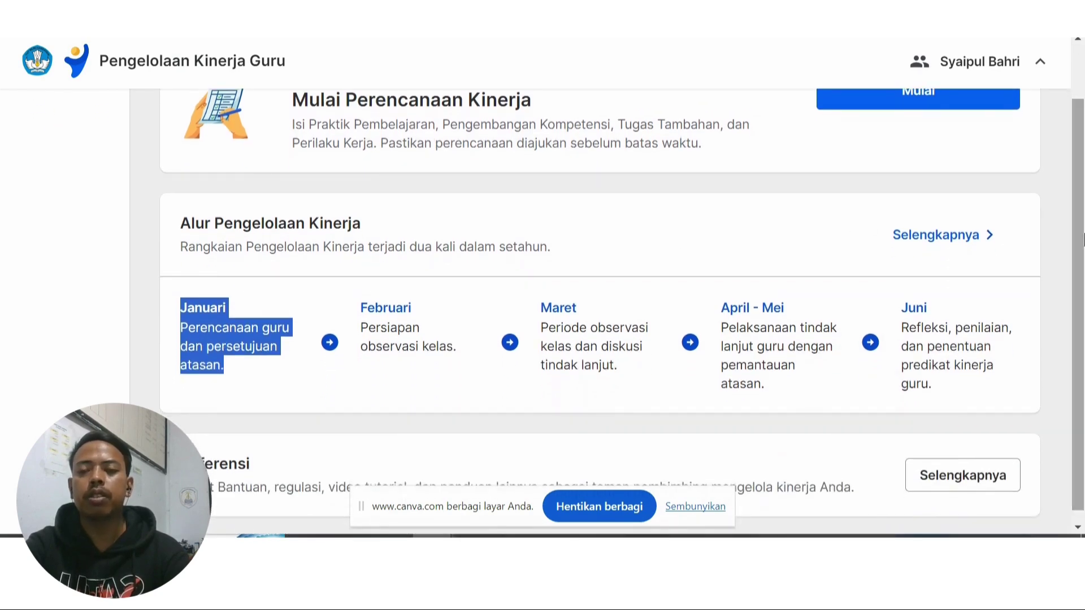
pyautogui.click(165, 325)
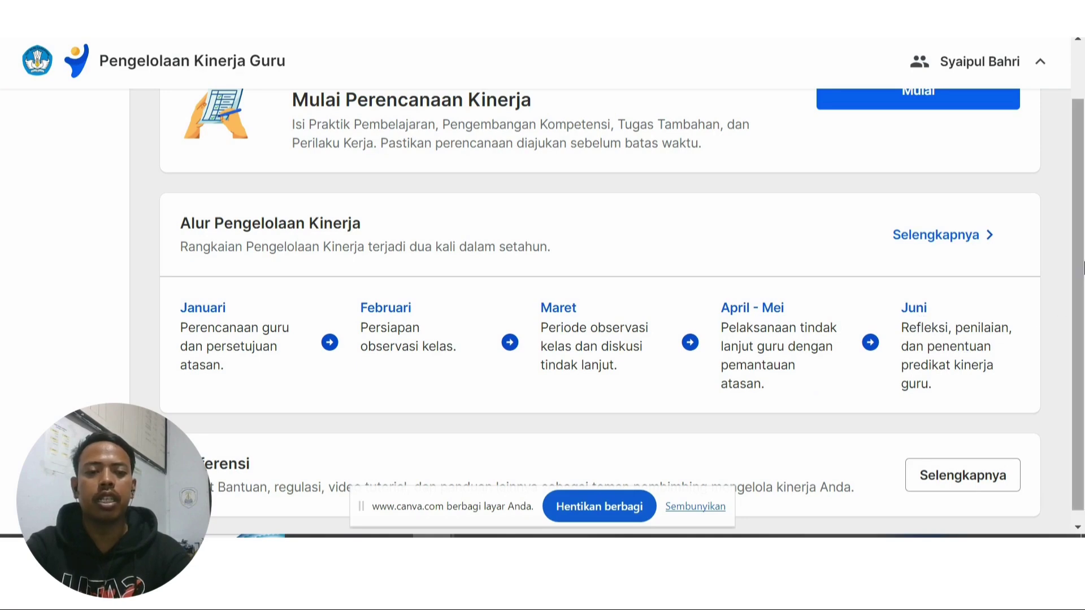
pyautogui.scroll(-1, 1083, 283)
pyautogui.scroll(2, 1084, 319)
pyautogui.scroll(-2, 1084, 319)
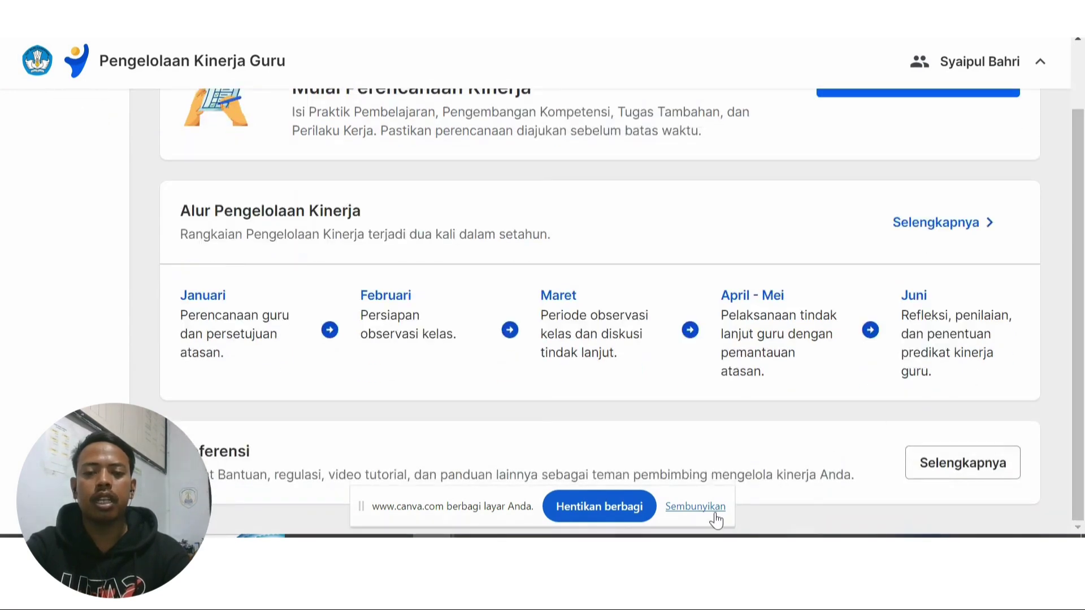
# Step: Hide the screen-sharing notice and start the Perencanaan Kinerja
pyautogui.click(716, 509)
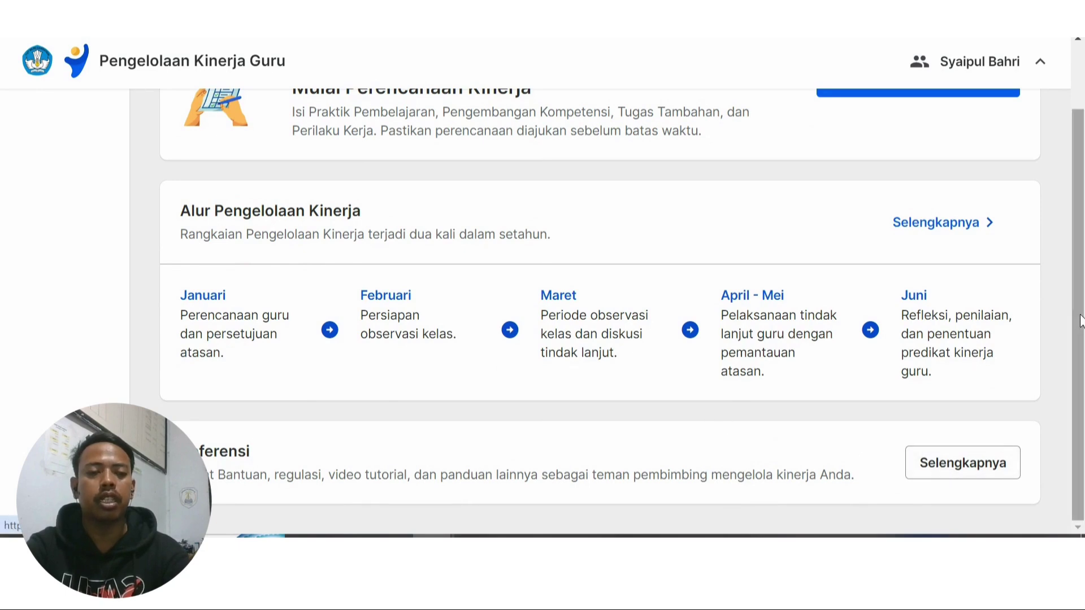
pyautogui.scroll(2, 1081, 321)
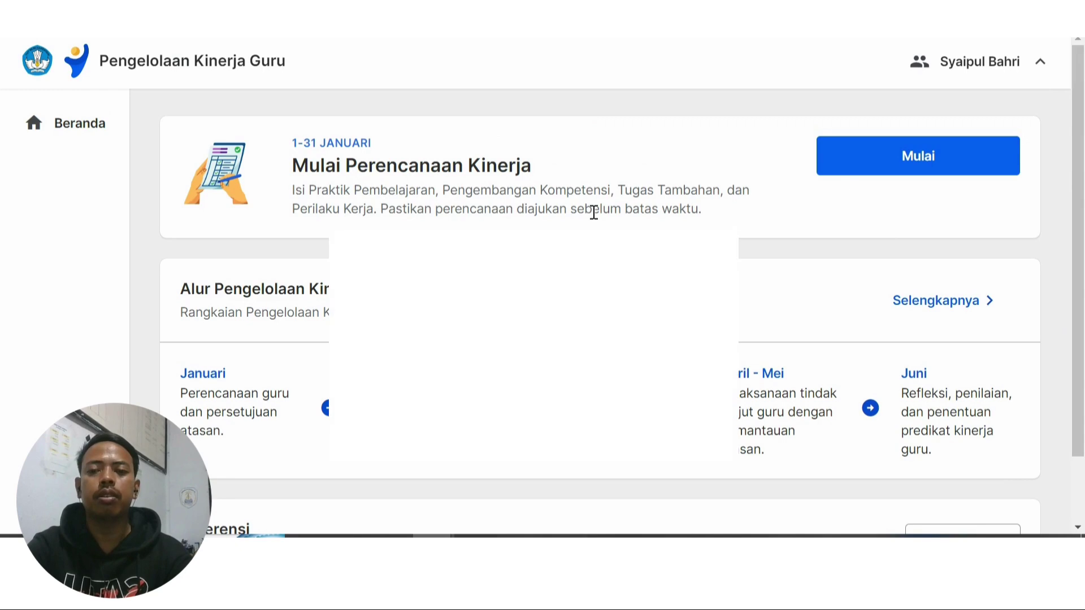
pyautogui.click(924, 165)
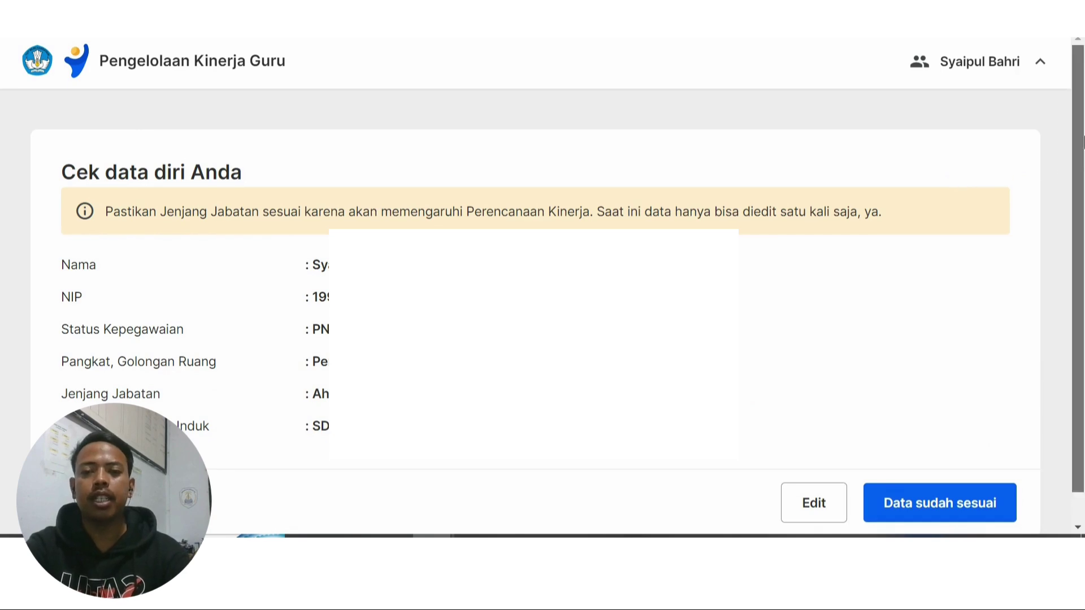
# Step: Check the personal data and the notice about the Jenjang Jabatan, and confirm the data as correct
pyautogui.moveTo(1080, 177); pyautogui.dragTo(1082, 207)
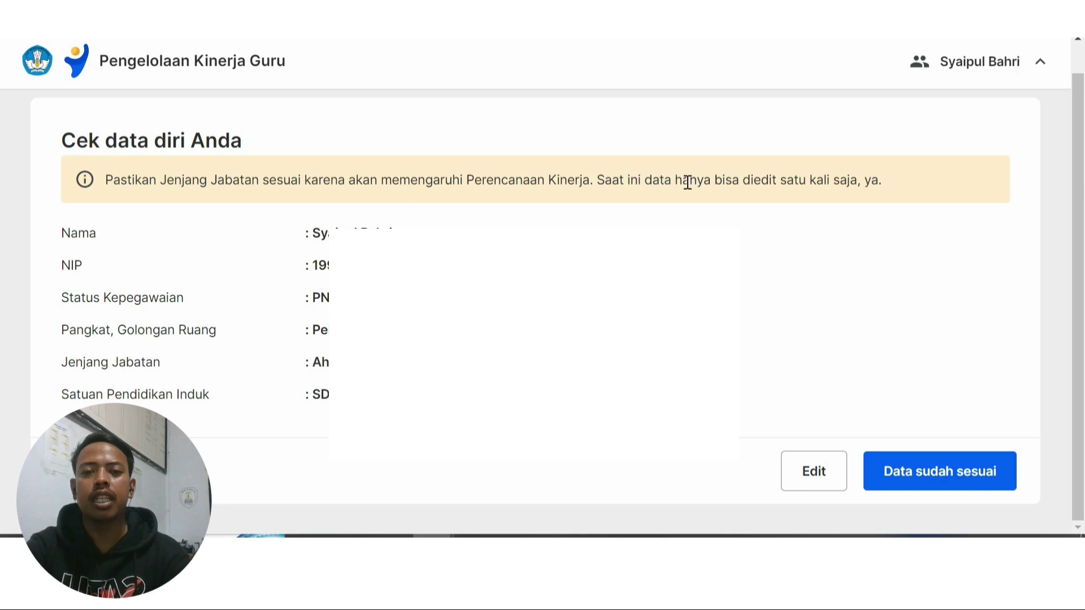
pyautogui.moveTo(768, 181); pyautogui.dragTo(842, 192)
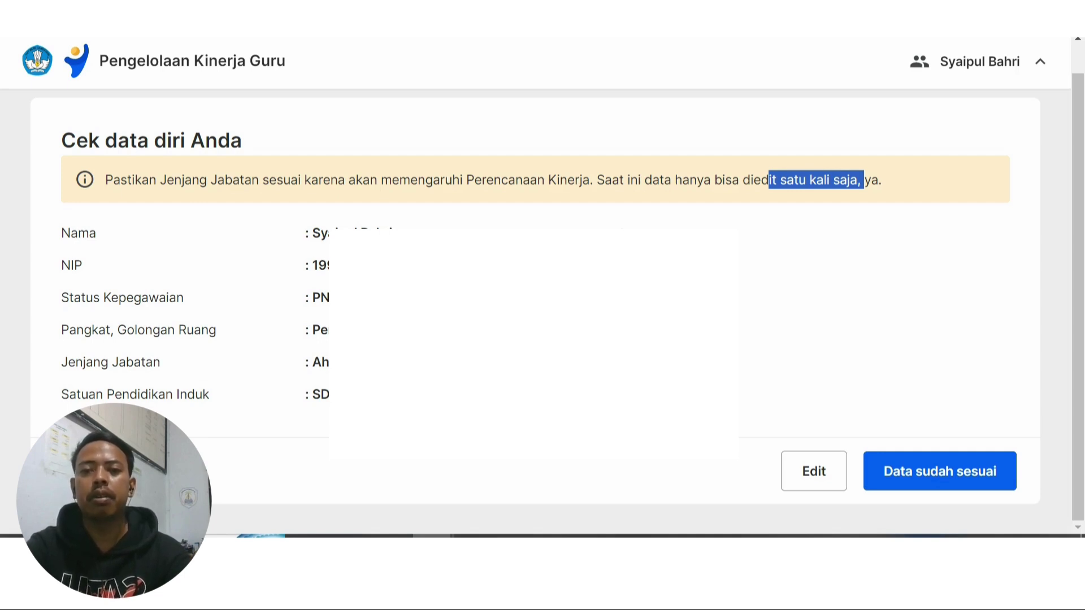
pyautogui.click(642, 227)
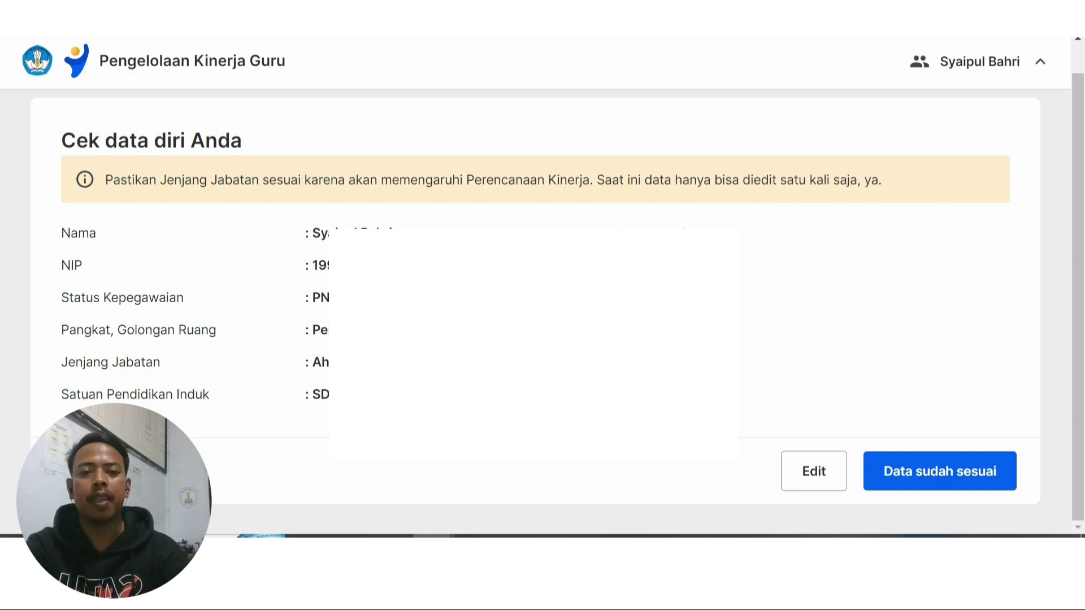
pyautogui.scroll(1, 1080, 152)
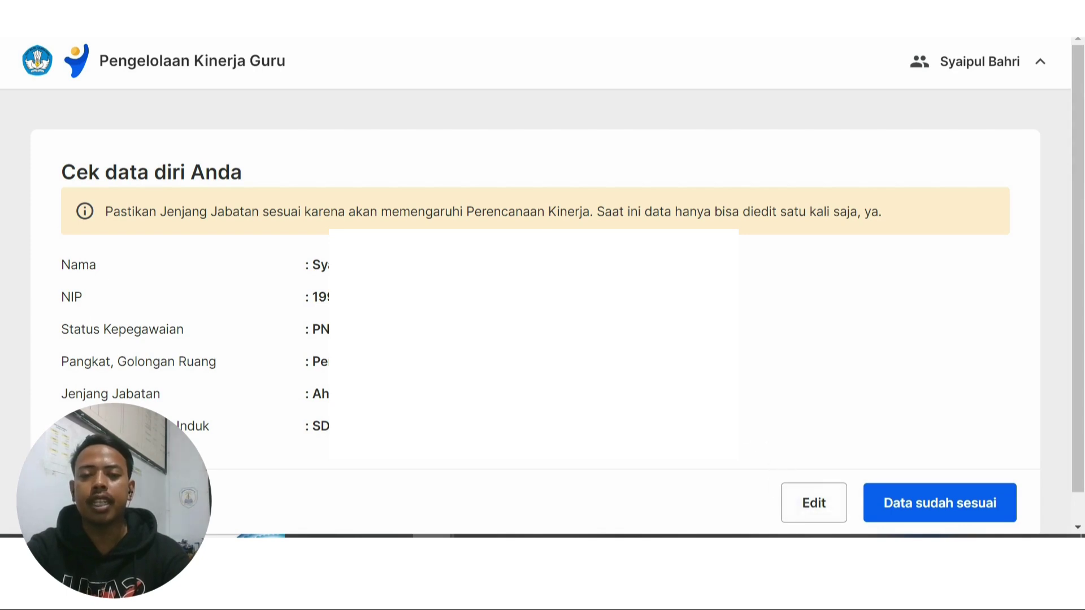
pyautogui.moveTo(777, 212); pyautogui.dragTo(858, 213)
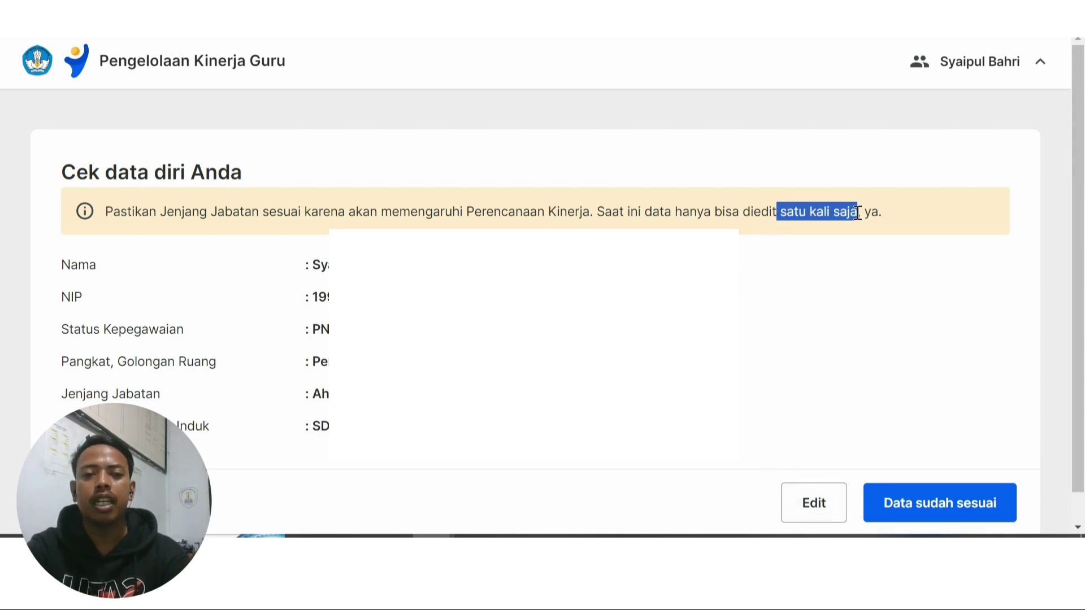
pyautogui.click(888, 407)
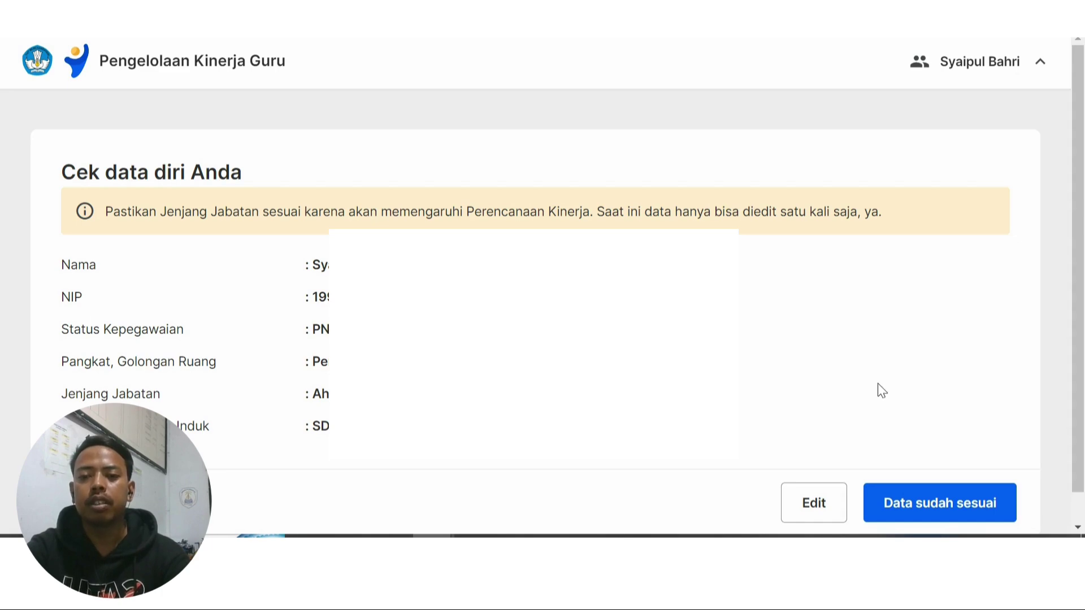
pyautogui.scroll(-1, 930, 383)
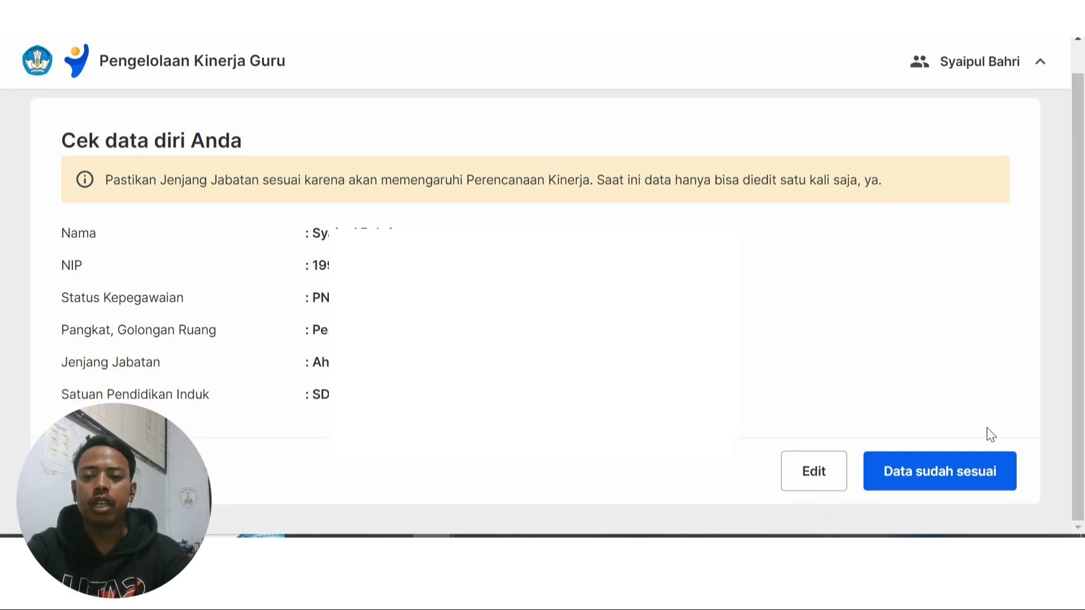
pyautogui.click(922, 474)
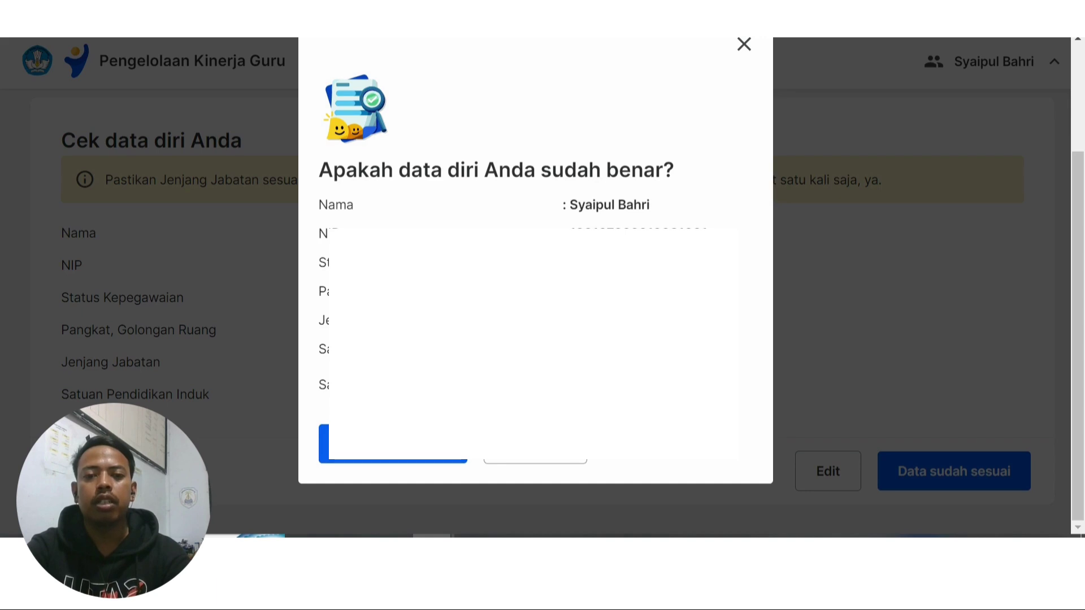
pyautogui.click(323, 444)
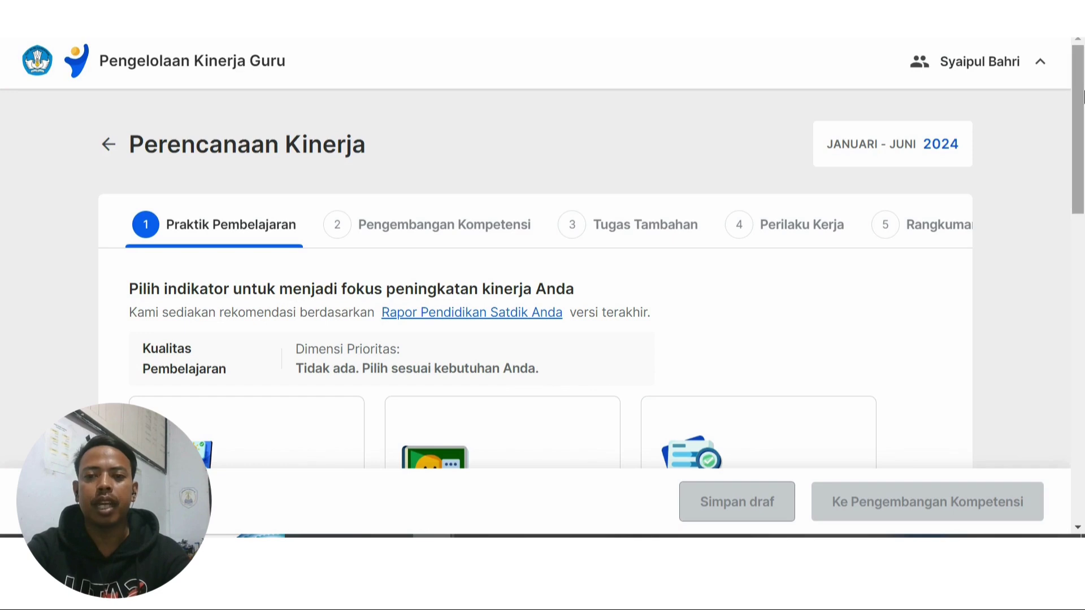
# Step: Examine the Praktik Pembelajaran stage, including the Dimensi Prioritas and the focus indicators on offer
pyautogui.moveTo(1083, 105); pyautogui.dragTo(1084, 115)
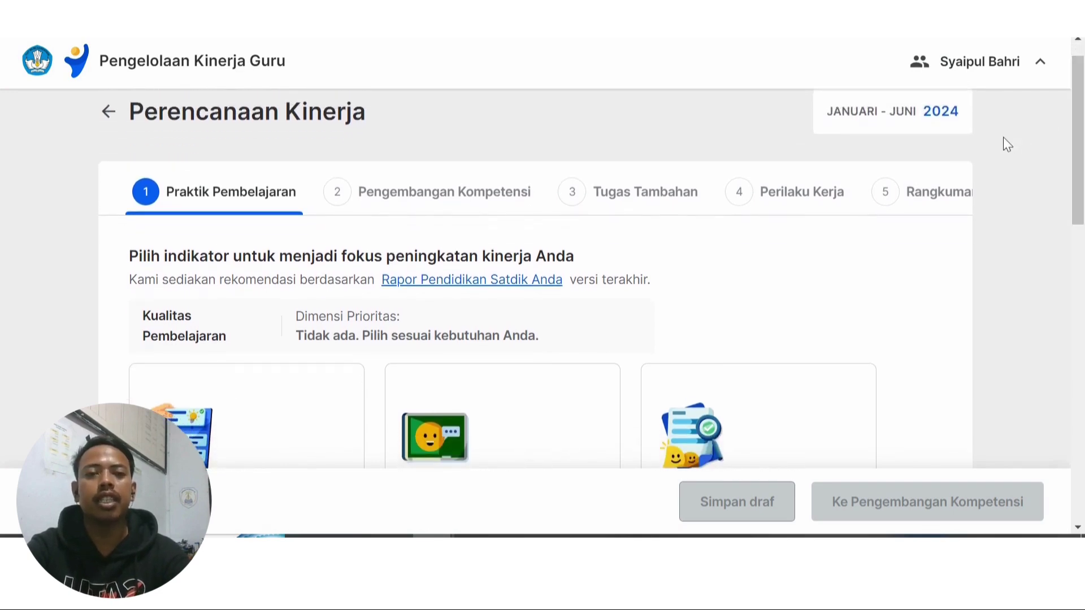
pyautogui.moveTo(1084, 115); pyautogui.dragTo(1084, 158)
pyautogui.moveTo(1083, 171)
pyautogui.mouseDown()
pyautogui.moveTo(1084, 150)
pyautogui.moveTo(1083, 178)
pyautogui.mouseUp()
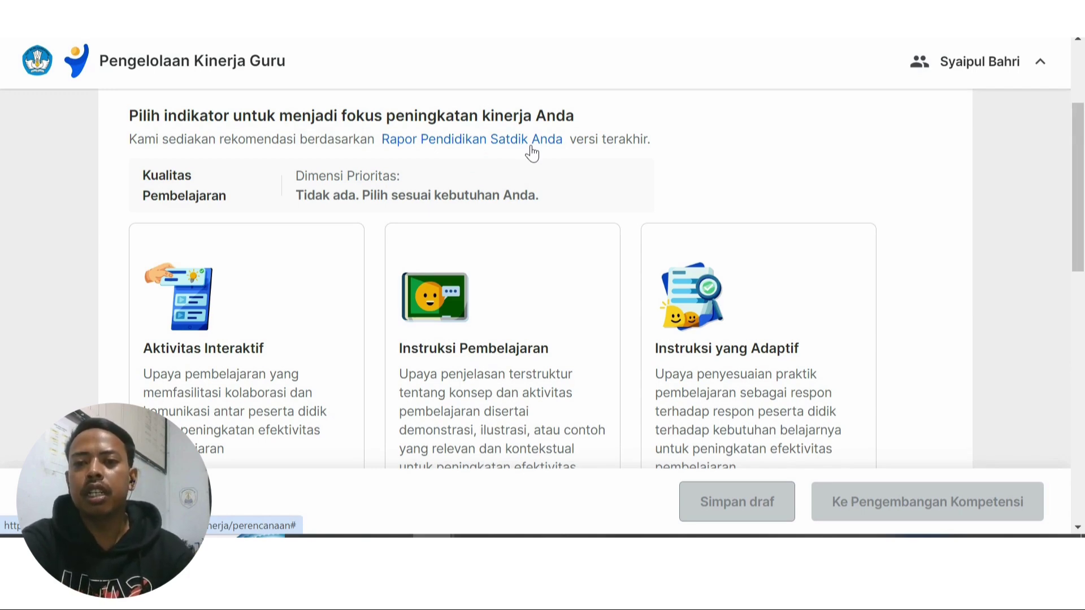
pyautogui.moveTo(1083, 169)
pyautogui.mouseDown()
pyautogui.moveTo(1082, 110)
pyautogui.moveTo(1083, 173)
pyautogui.mouseUp()
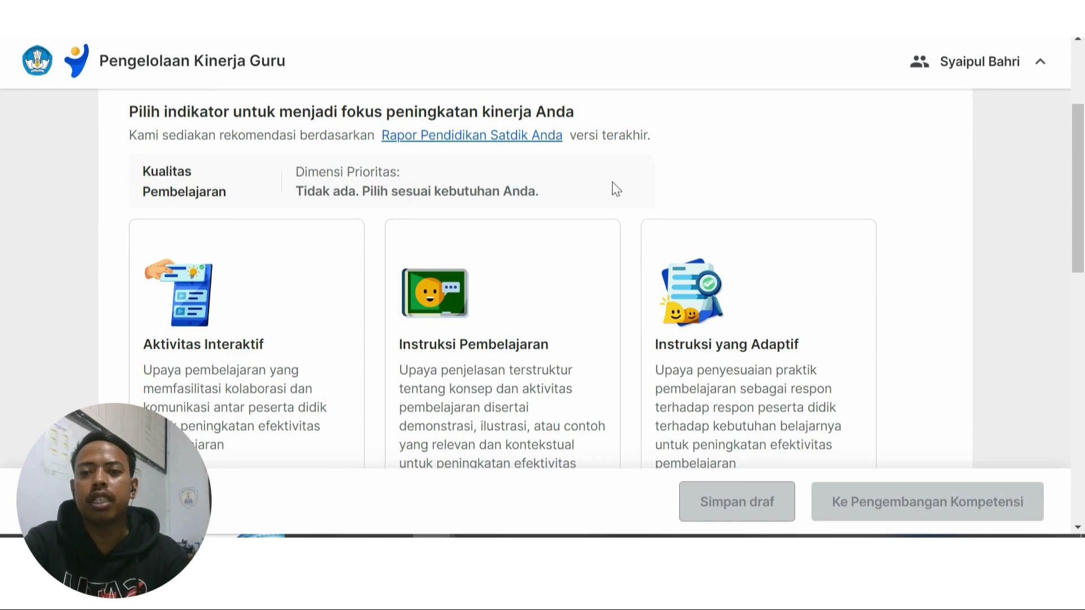
pyautogui.moveTo(1083, 189); pyautogui.dragTo(1084, 129)
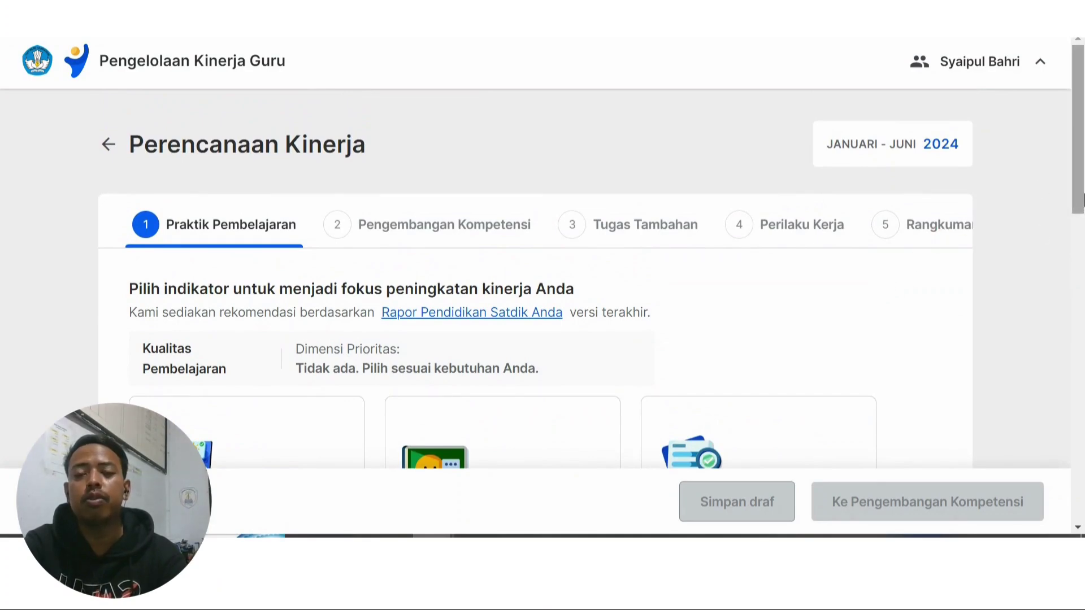
pyautogui.moveTo(1083, 189); pyautogui.dragTo(1083, 229)
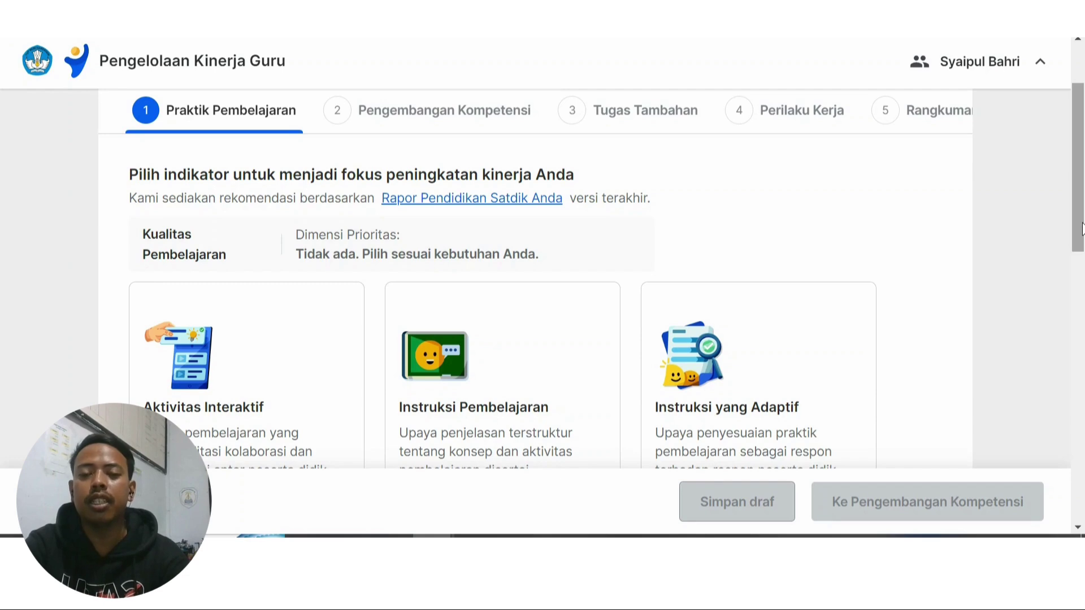
pyautogui.moveTo(1082, 164)
pyautogui.mouseDown()
pyautogui.moveTo(1082, 202)
pyautogui.moveTo(1077, 166)
pyautogui.mouseUp()
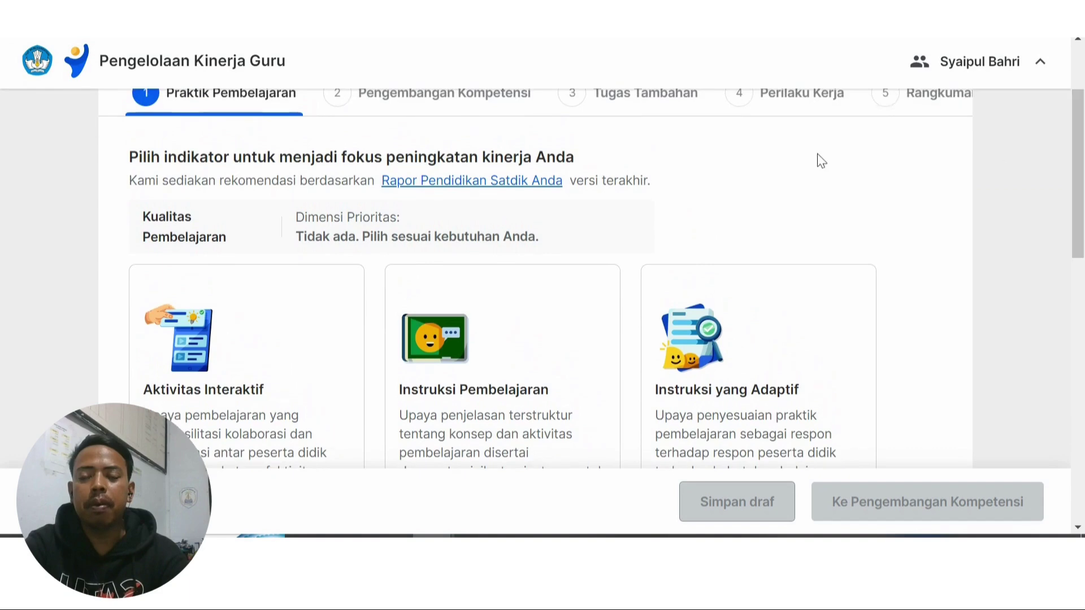
# Step: Open the school's Rapor Pendidikan, review the rating of each Kualitas Pembelajaran dimension and the Catatan, and acknowledge it
pyautogui.click(531, 182)
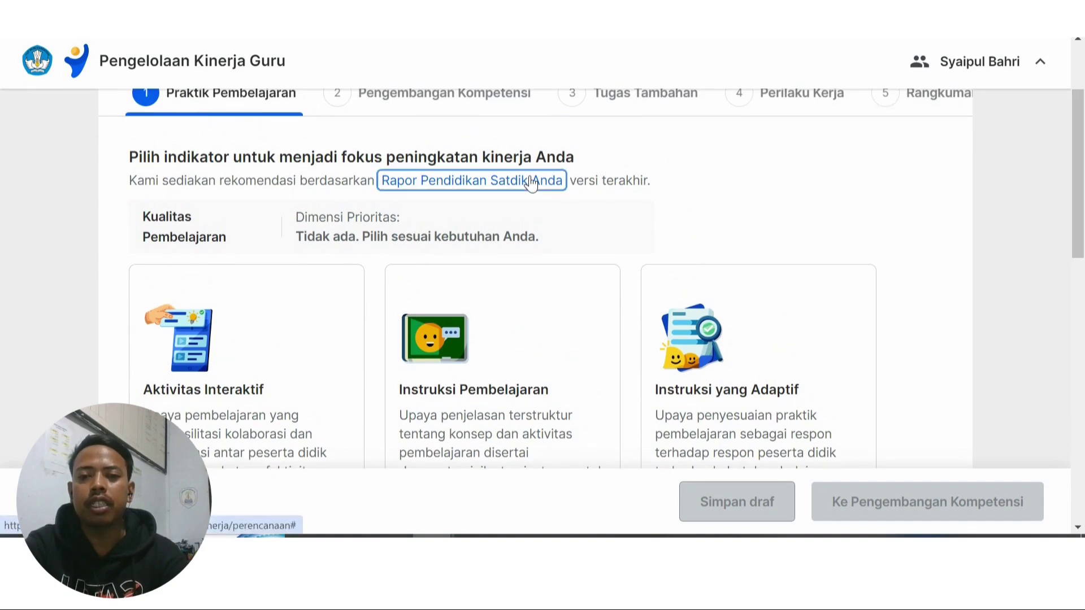
pyautogui.scroll(-4, 1080, 305)
pyautogui.moveTo(1084, 305); pyautogui.dragTo(1084, 269)
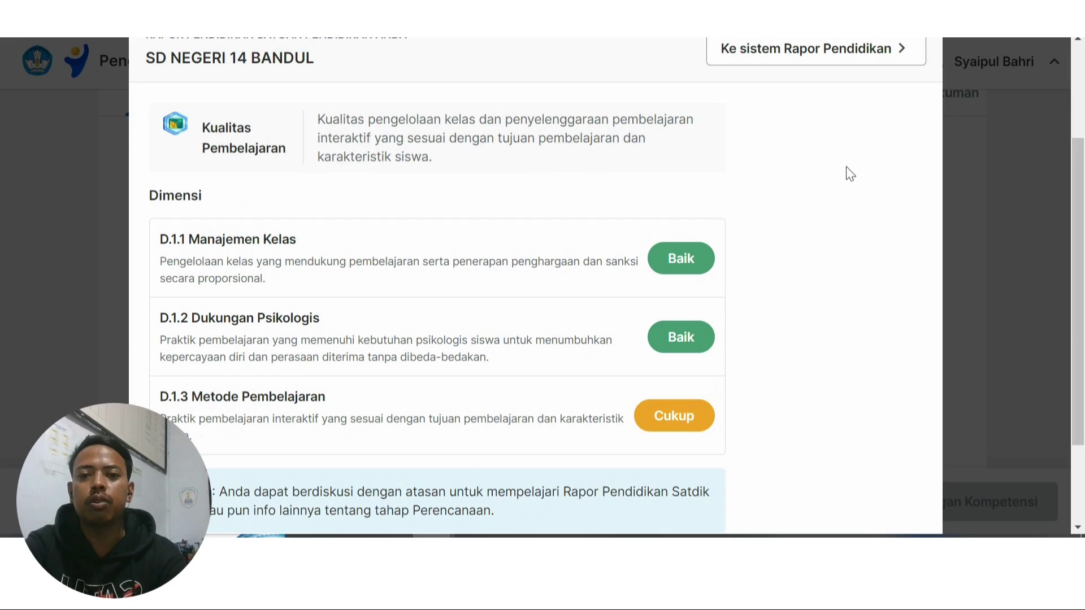
pyautogui.moveTo(1082, 158); pyautogui.dragTo(1080, 226)
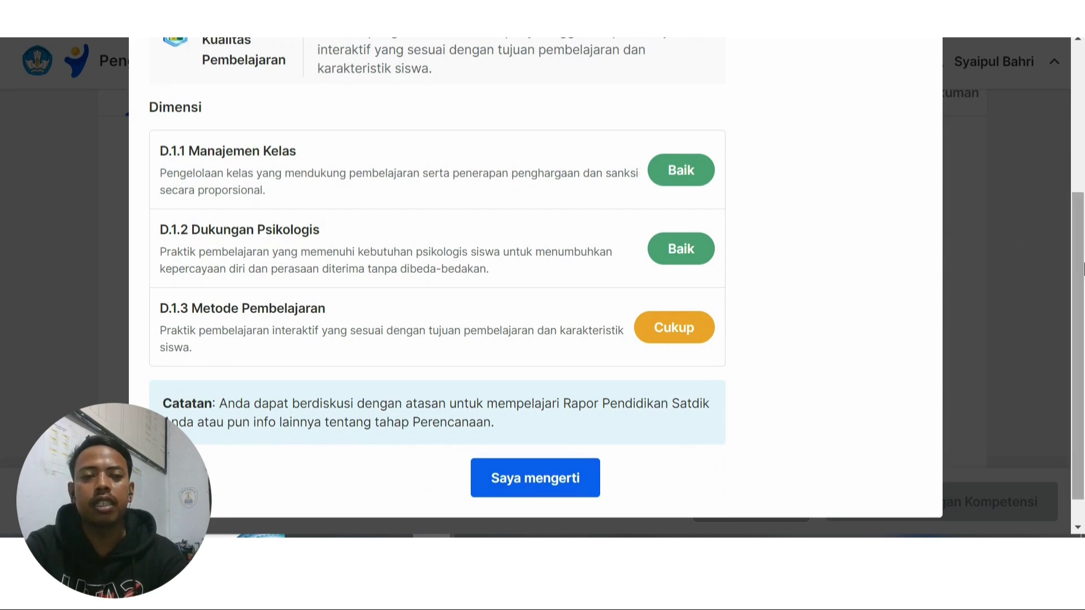
pyautogui.moveTo(1082, 269)
pyautogui.mouseDown()
pyautogui.moveTo(1082, 237)
pyautogui.moveTo(1083, 285)
pyautogui.mouseUp()
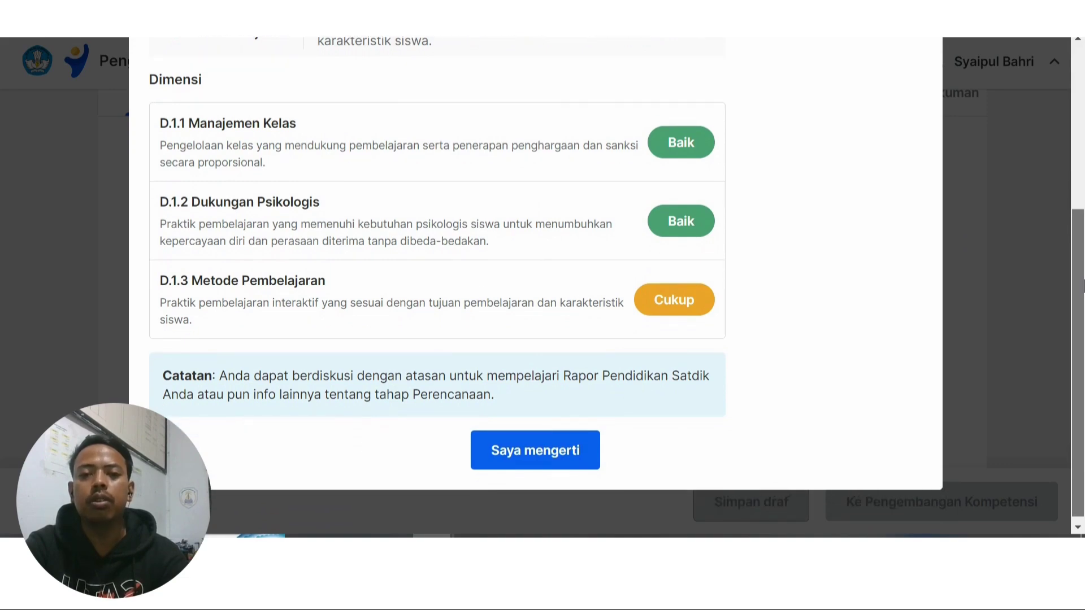
pyautogui.moveTo(1082, 285); pyautogui.dragTo(1082, 256)
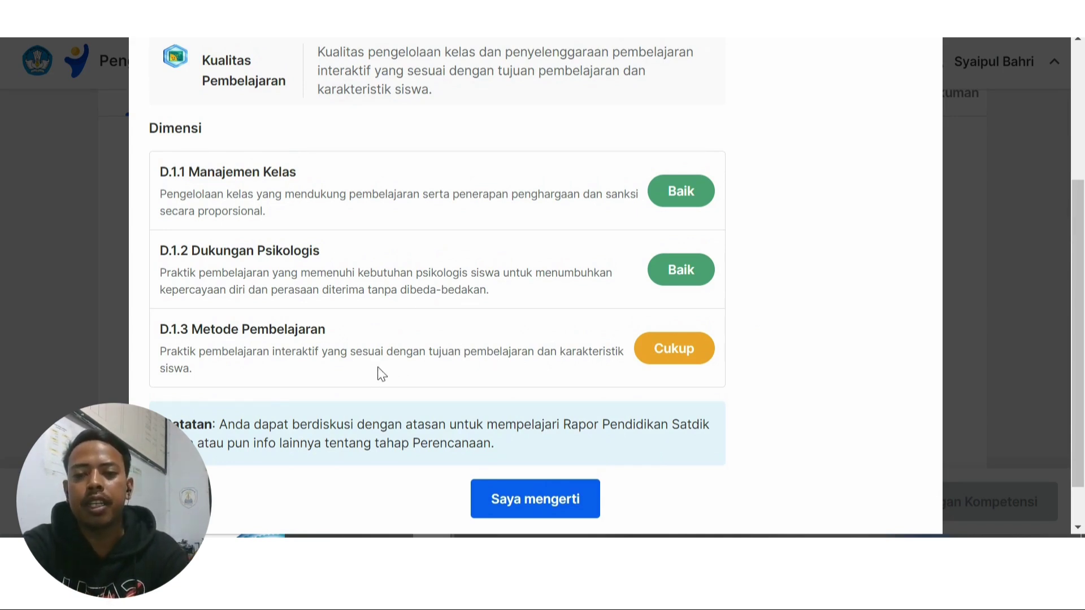
pyautogui.moveTo(1082, 228); pyautogui.dragTo(1080, 178)
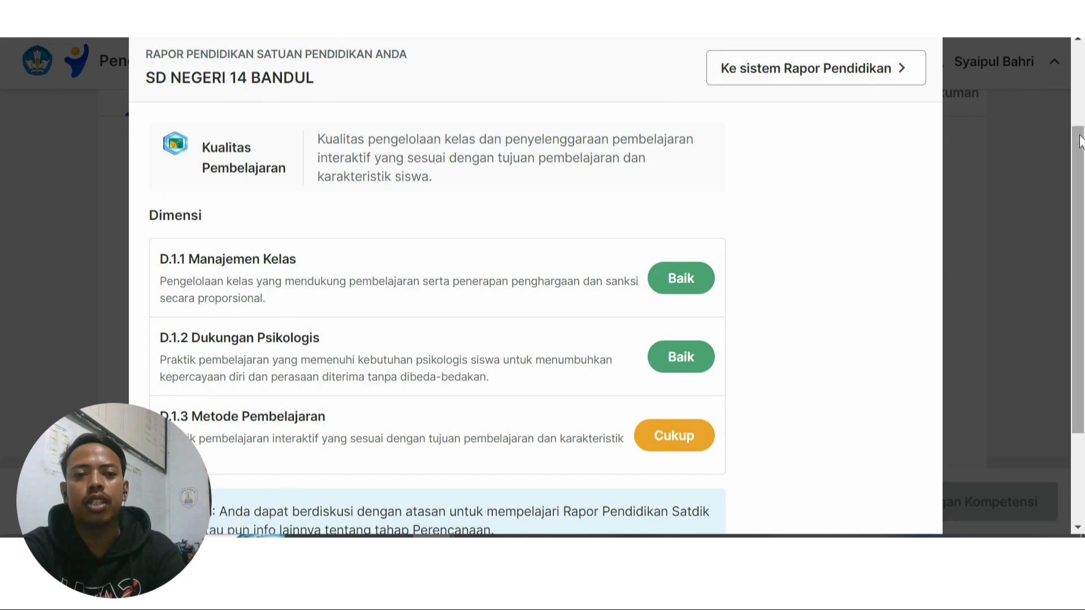
pyautogui.moveTo(1080, 143); pyautogui.dragTo(1083, 234)
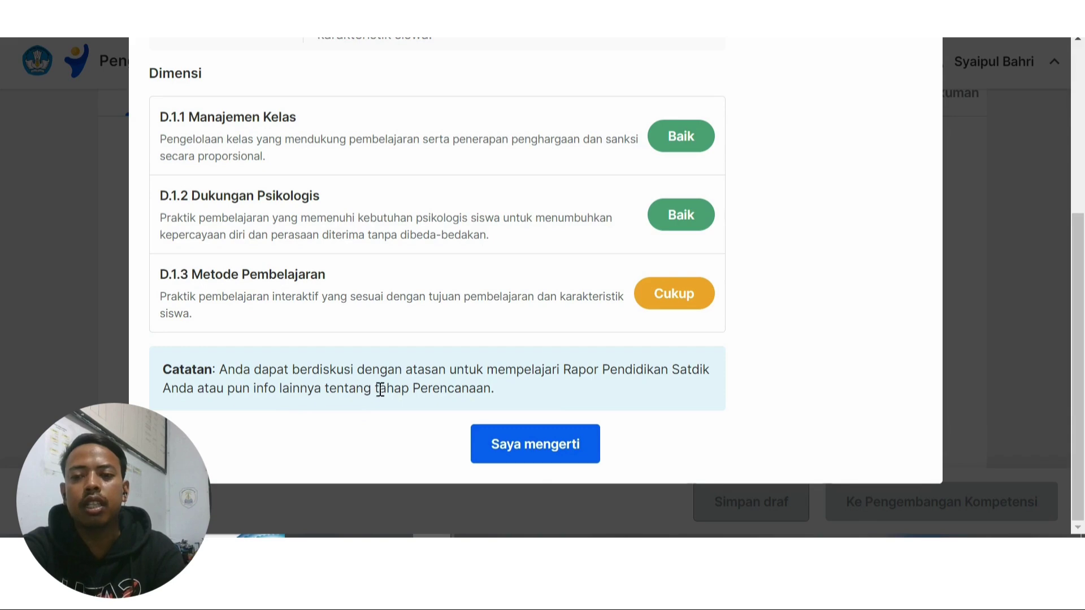
pyautogui.click(544, 446)
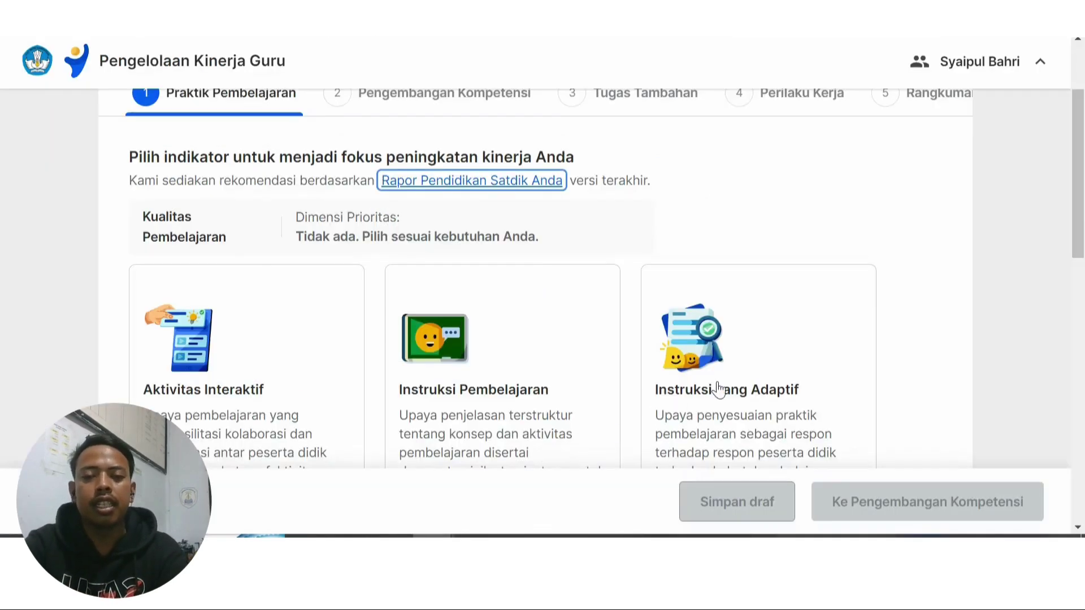
# Step: Choose Aktivitas Interaktif as the performance focus indicator and continue to Pengembangan Kompetensi
pyautogui.moveTo(1081, 206); pyautogui.dragTo(1079, 244)
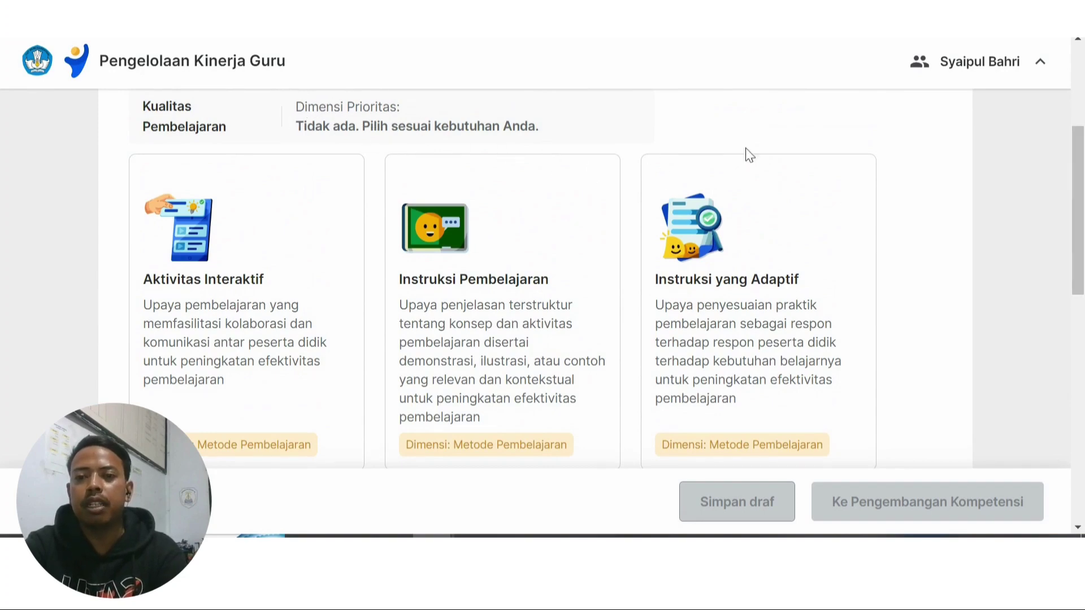
pyautogui.moveTo(1084, 201); pyautogui.dragTo(1084, 231)
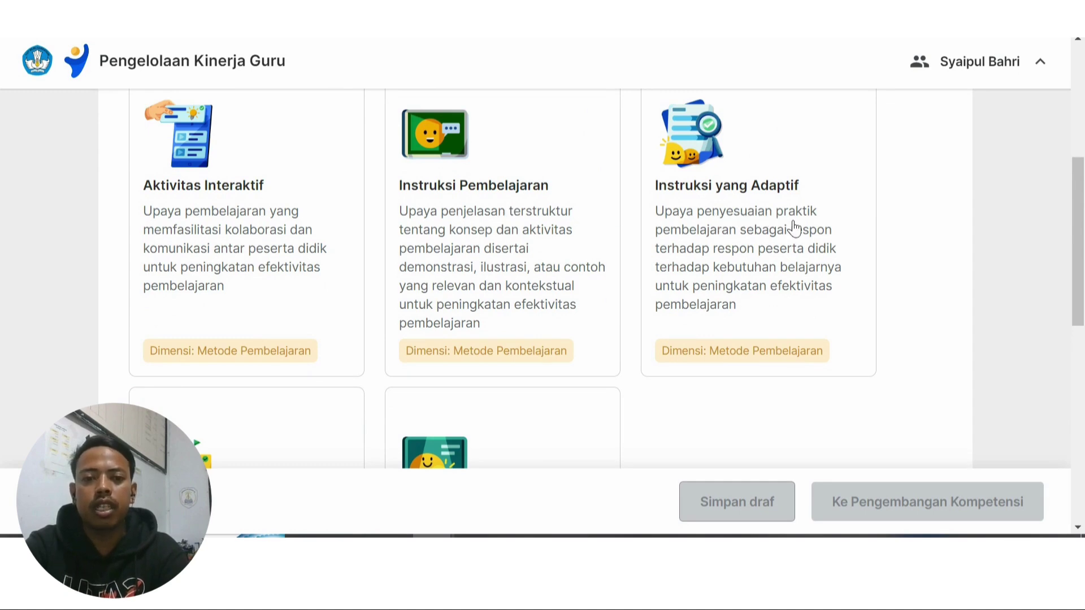
pyautogui.moveTo(1082, 243)
pyautogui.mouseDown()
pyautogui.moveTo(1080, 322)
pyautogui.moveTo(1075, 223)
pyautogui.moveTo(1075, 358)
pyautogui.moveTo(1052, 432)
pyautogui.moveTo(1052, 202)
pyautogui.moveTo(1068, 132)
pyautogui.moveTo(1082, 226)
pyautogui.mouseUp()
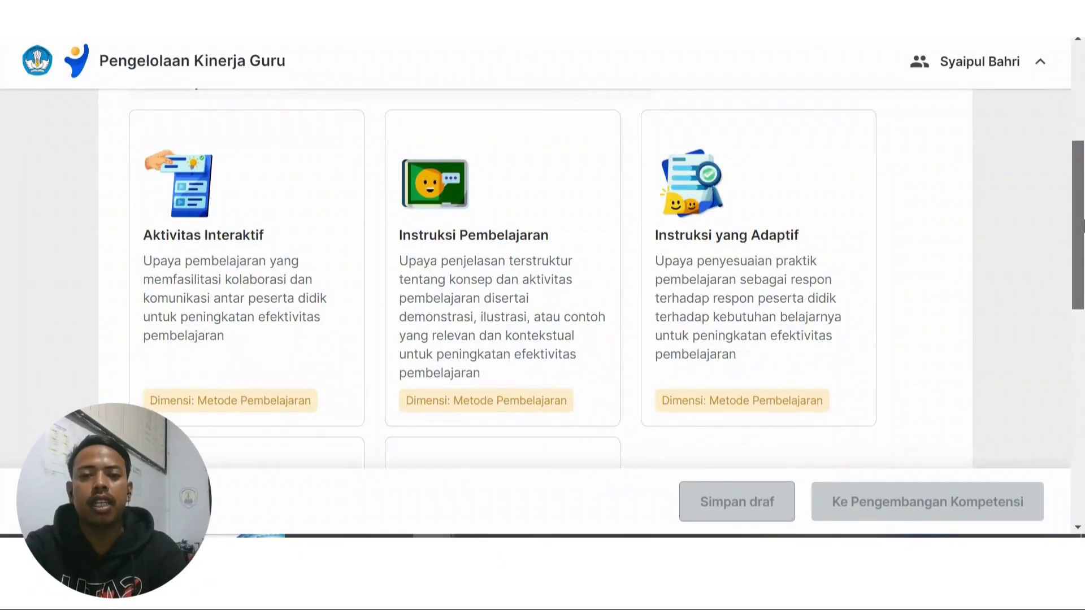
pyautogui.moveTo(1082, 226); pyautogui.dragTo(1082, 231)
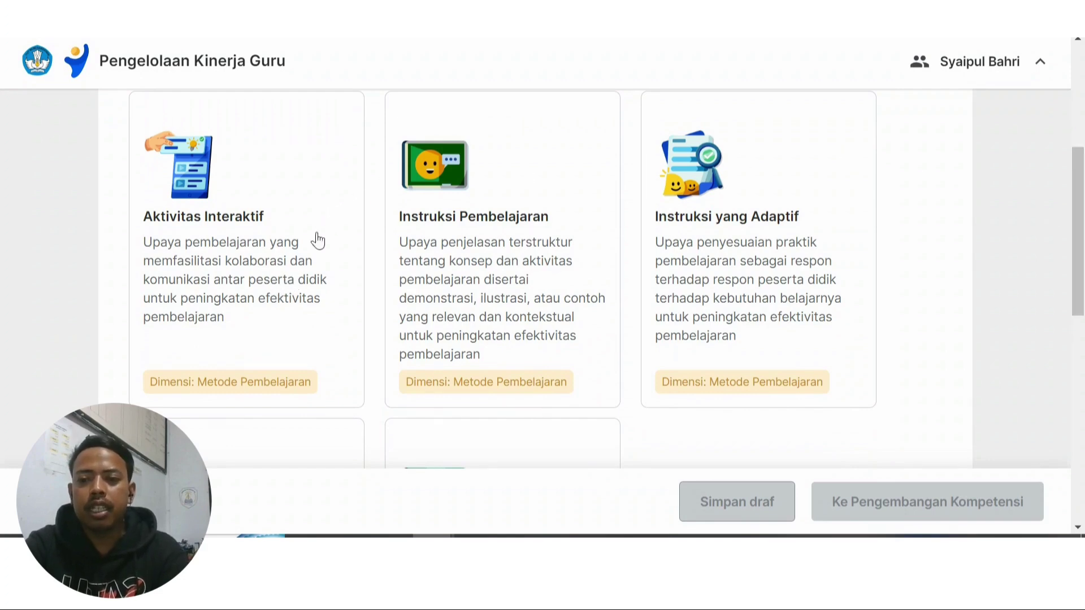
pyautogui.moveTo(1083, 215)
pyautogui.mouseDown()
pyautogui.moveTo(1081, 287)
pyautogui.moveTo(1058, 364)
pyautogui.moveTo(1075, 205)
pyautogui.mouseUp()
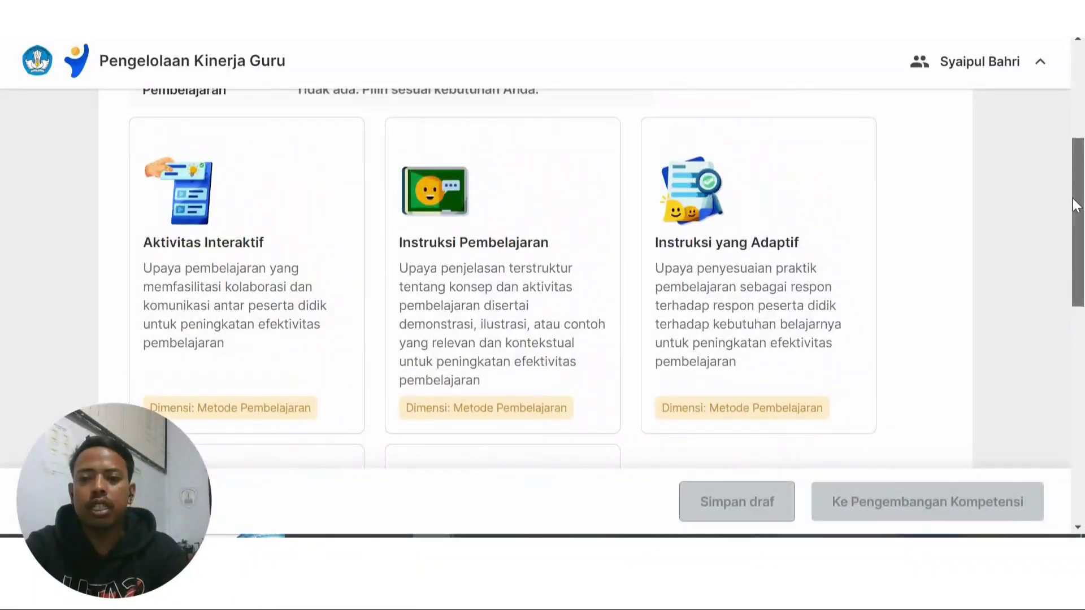
pyautogui.click(221, 276)
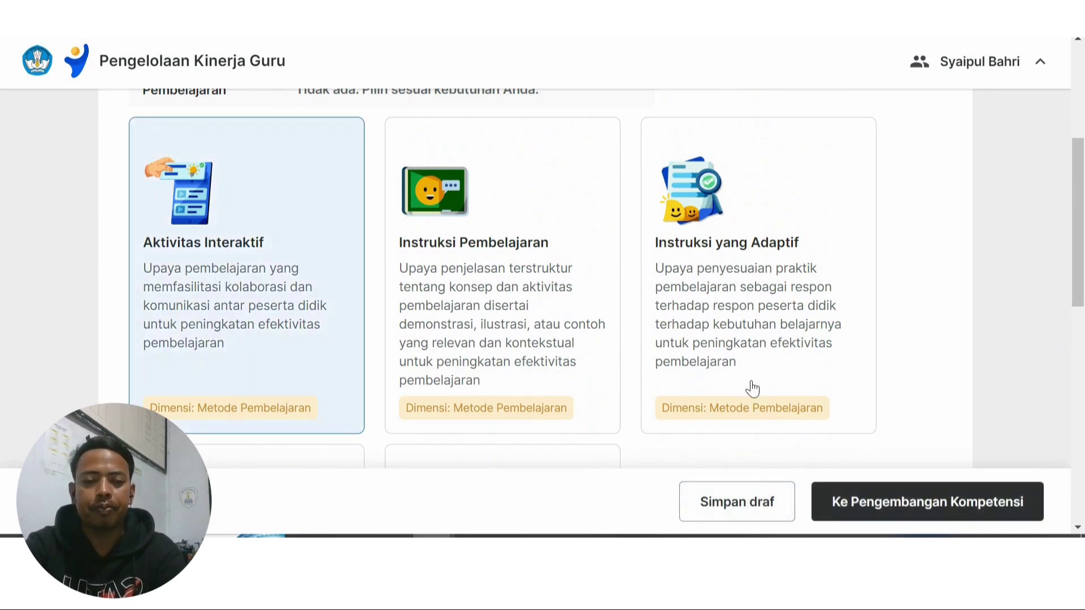
pyautogui.moveTo(1082, 275)
pyautogui.mouseDown()
pyautogui.moveTo(1082, 303)
pyautogui.moveTo(1081, 189)
pyautogui.moveTo(1079, 296)
pyautogui.moveTo(1079, 275)
pyautogui.mouseUp()
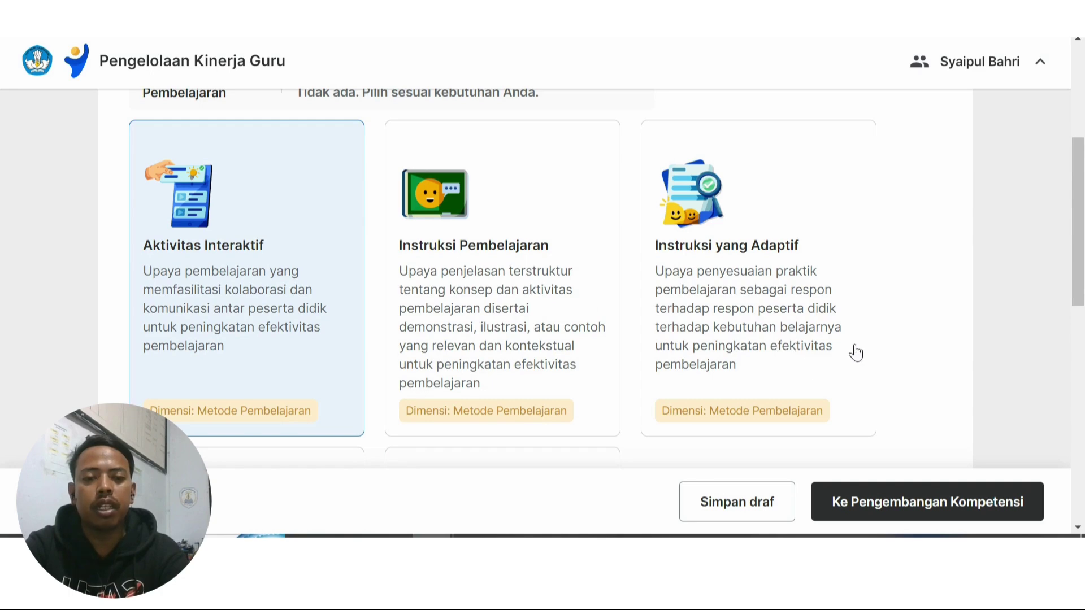
pyautogui.moveTo(1083, 234)
pyautogui.mouseDown()
pyautogui.moveTo(1082, 283)
pyautogui.moveTo(1080, 229)
pyautogui.moveTo(1079, 239)
pyautogui.mouseUp()
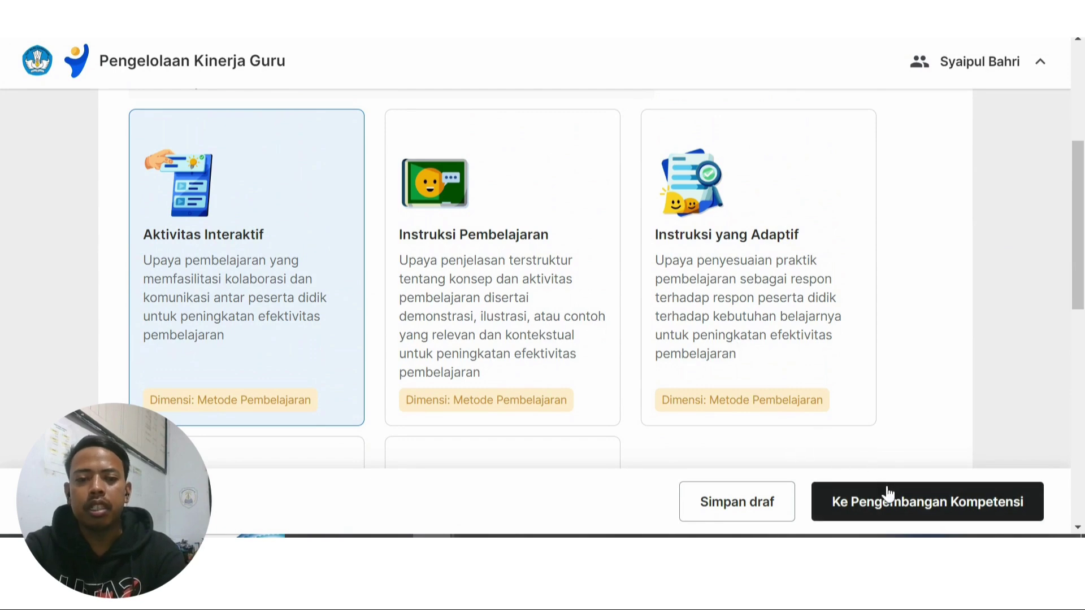
pyautogui.click(898, 503)
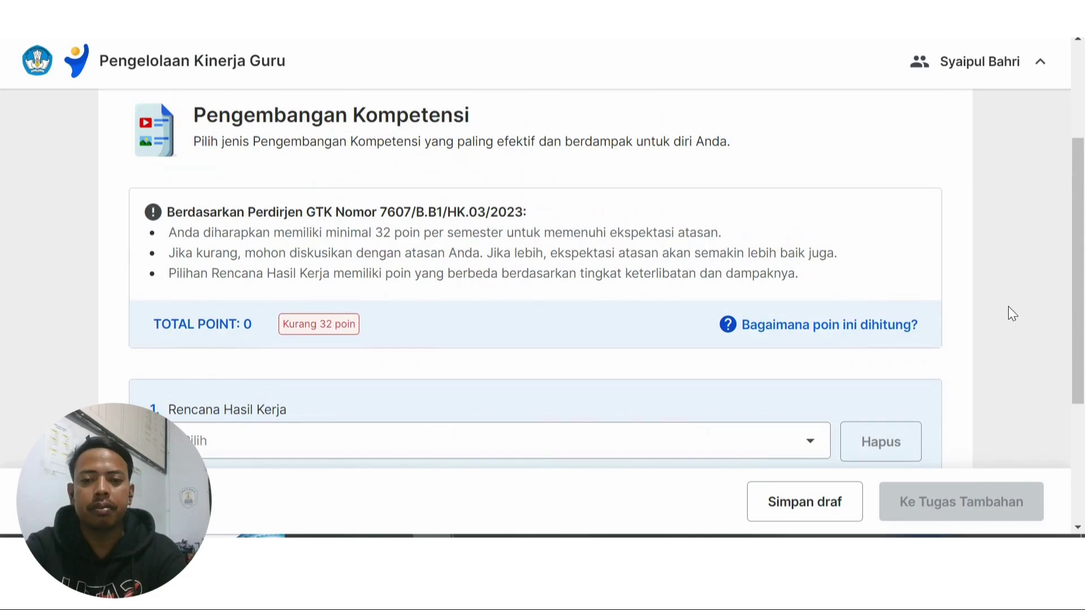
# Step: Read the Perdirjen GTK point requirements for Pengembangan Kompetensi and check the fields of the first Rencana Hasil Kerja
pyautogui.moveTo(1083, 235)
pyautogui.mouseDown()
pyautogui.moveTo(1081, 143)
pyautogui.moveTo(1083, 230)
pyautogui.mouseUp()
pyautogui.moveTo(392, 153); pyautogui.dragTo(752, 168)
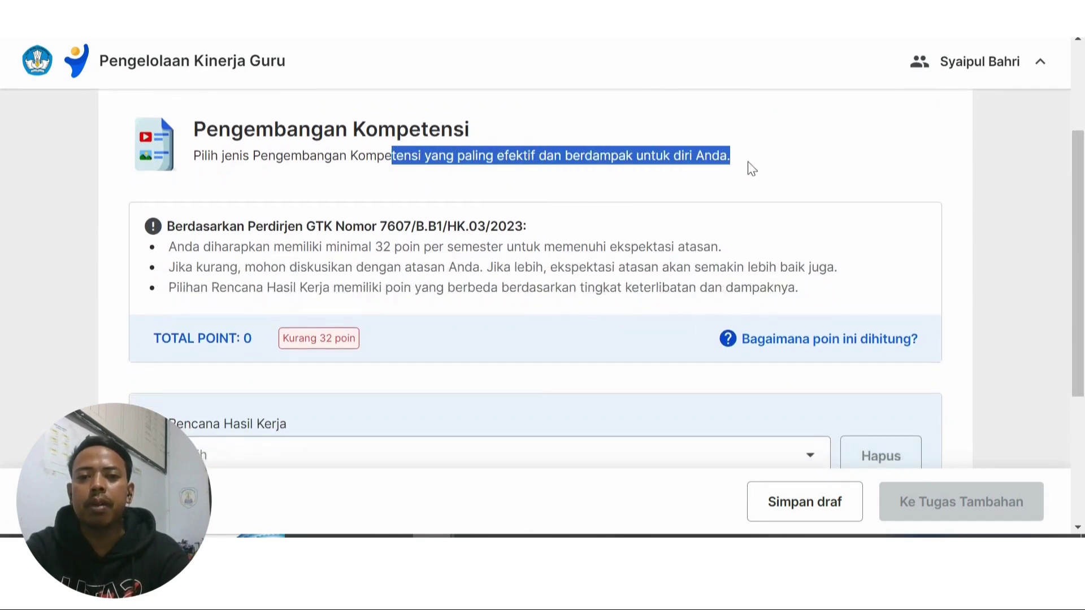
pyautogui.moveTo(1083, 181); pyautogui.dragTo(1084, 234)
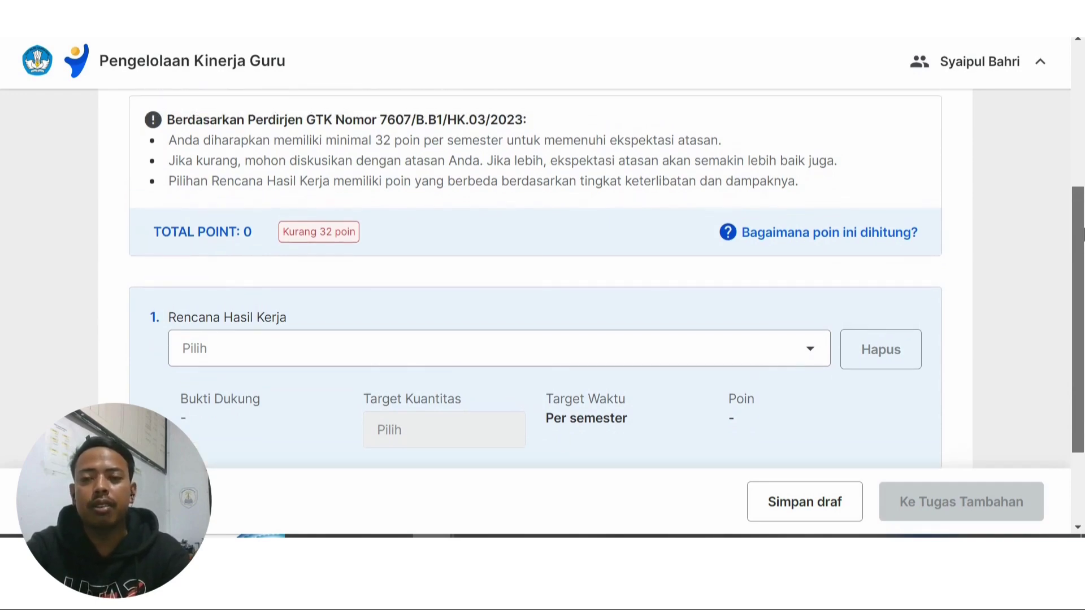
pyautogui.scroll(-2, 1058, 294)
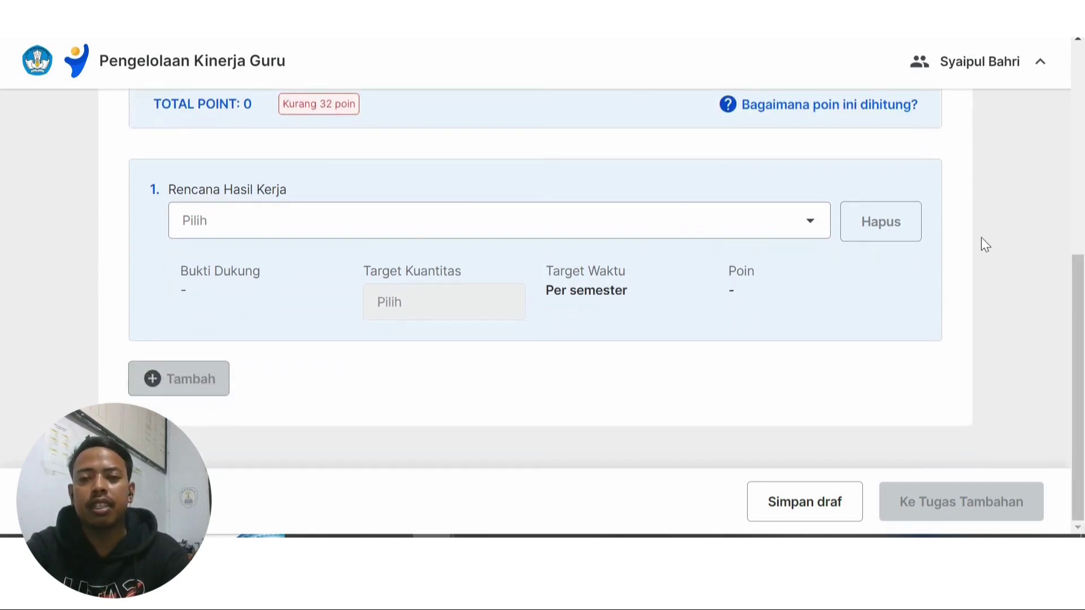
pyautogui.moveTo(1083, 294); pyautogui.dragTo(1080, 195)
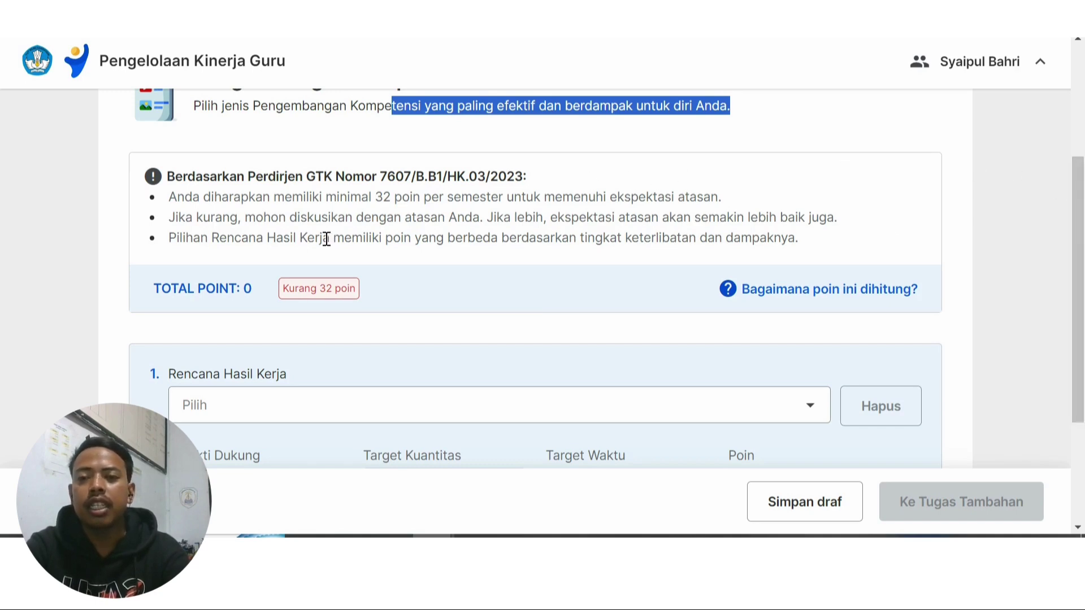
pyautogui.moveTo(347, 199); pyautogui.dragTo(722, 204)
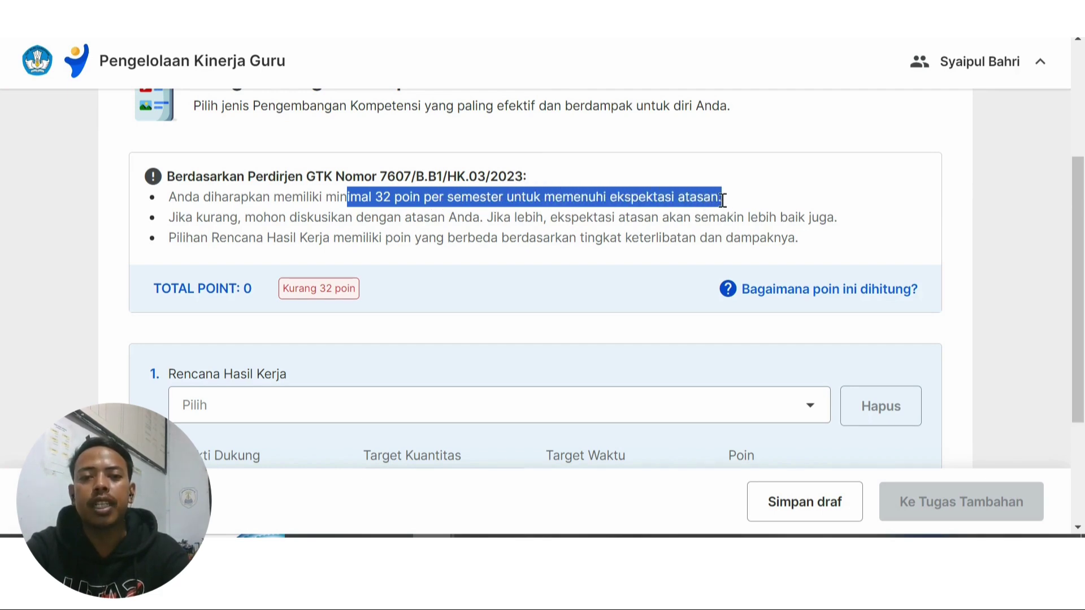
pyautogui.click(722, 199)
pyautogui.moveTo(723, 199); pyautogui.dragTo(169, 202)
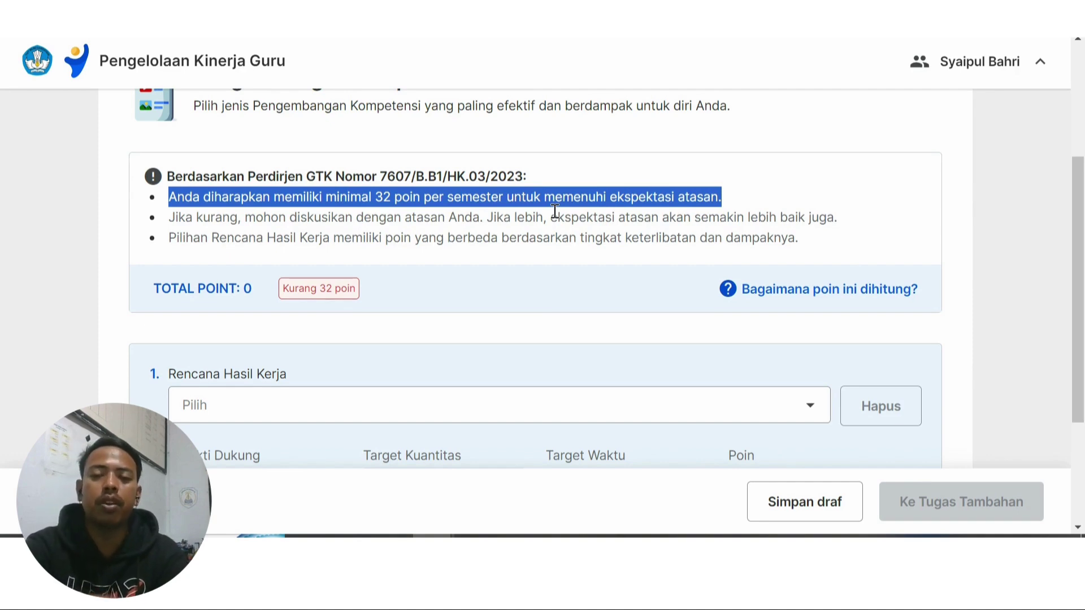
pyautogui.moveTo(1084, 180); pyautogui.dragTo(1077, 241)
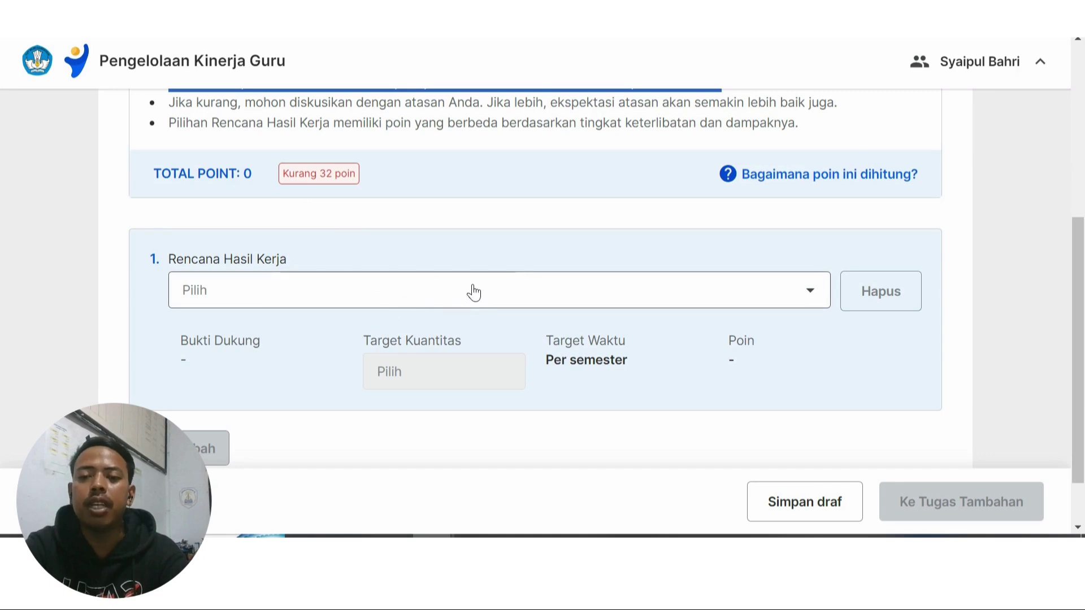
pyautogui.moveTo(1083, 295); pyautogui.dragTo(1084, 352)
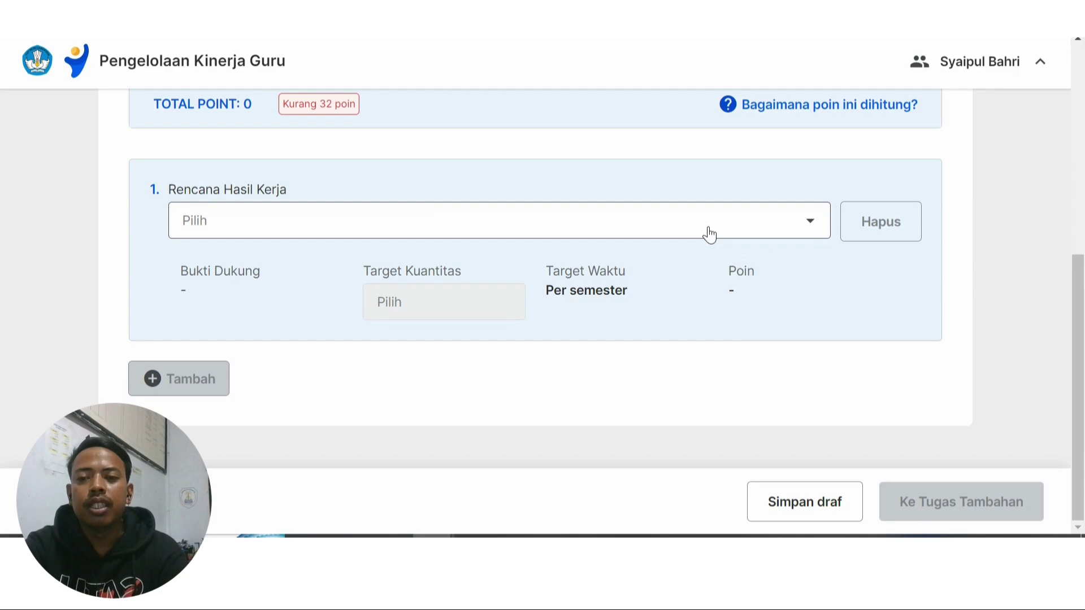
# Step: Choose Peserta berbagi praktik baik yang diselenggarakan komunitas belajar (4 poin) as the first Rencana Hasil Kerja
pyautogui.click(812, 229)
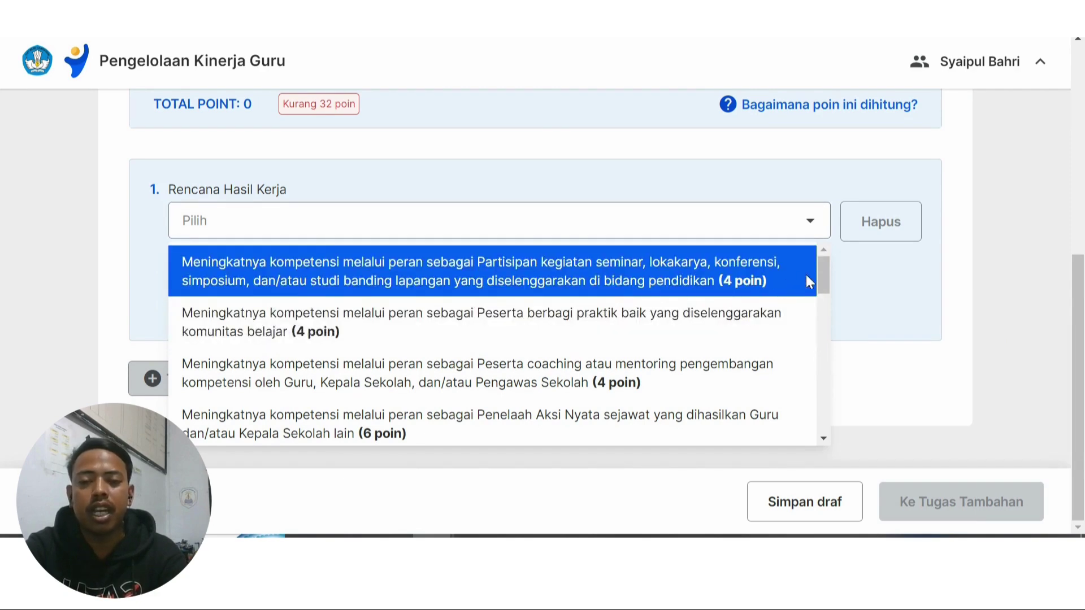
pyautogui.moveTo(820, 273); pyautogui.dragTo(817, 247)
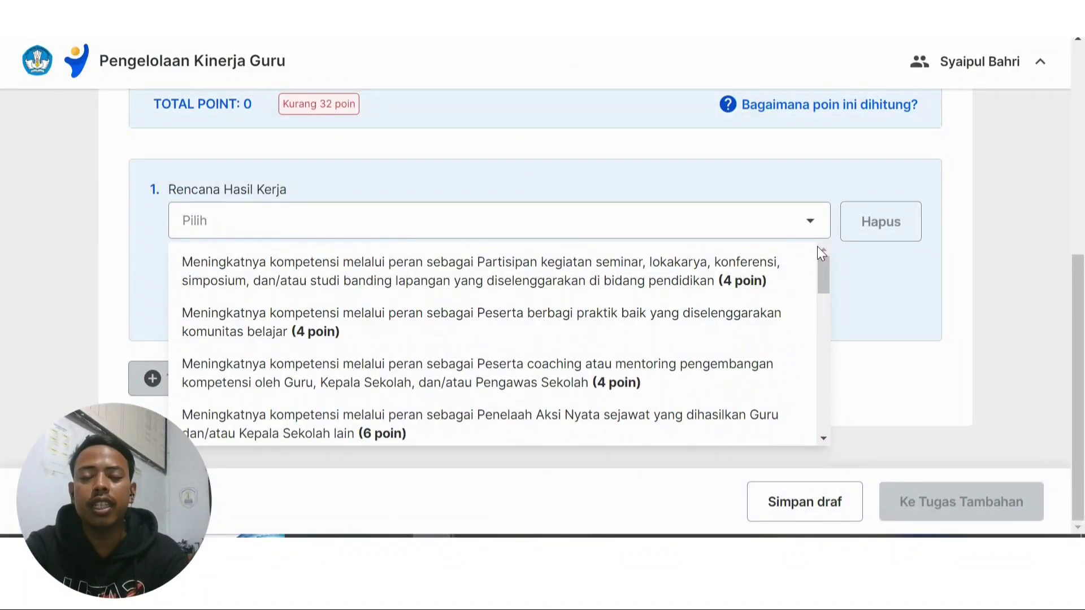
pyautogui.moveTo(1080, 300); pyautogui.dragTo(1080, 258)
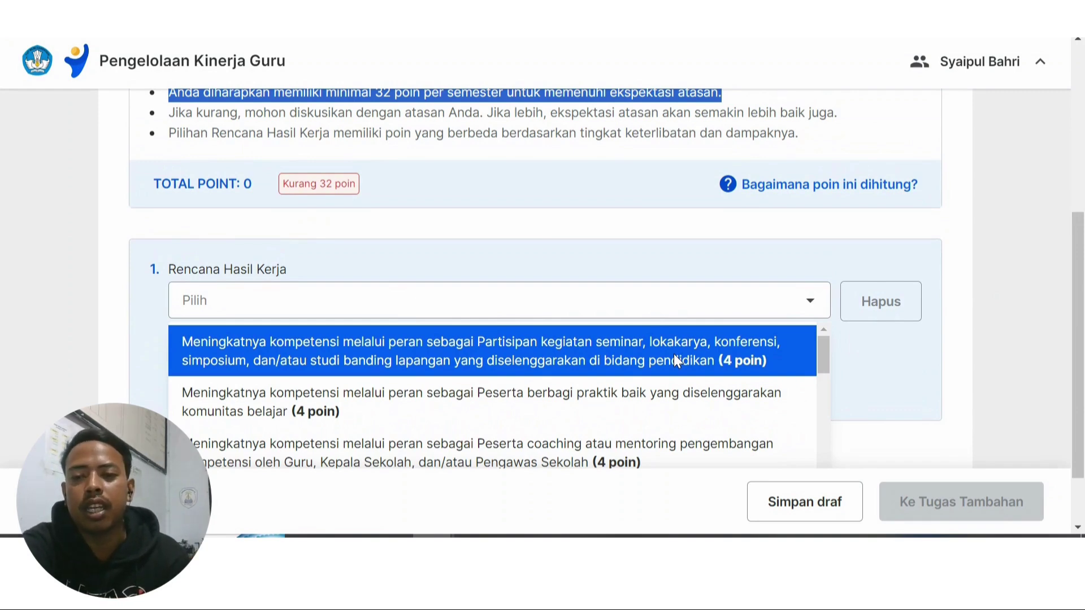
pyautogui.moveTo(829, 352); pyautogui.dragTo(826, 355)
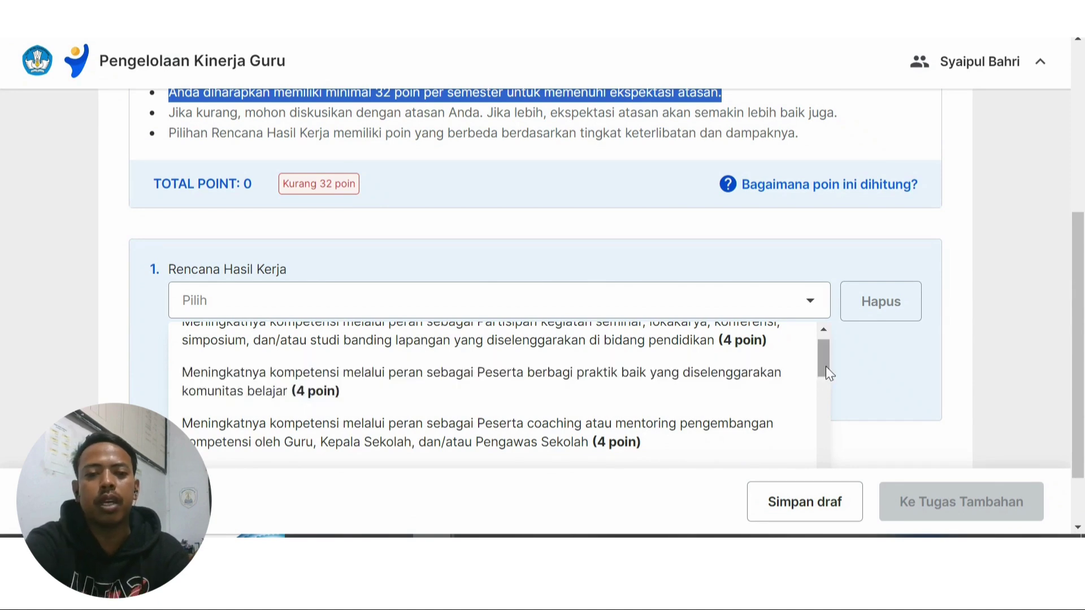
pyautogui.moveTo(823, 367); pyautogui.dragTo(823, 368)
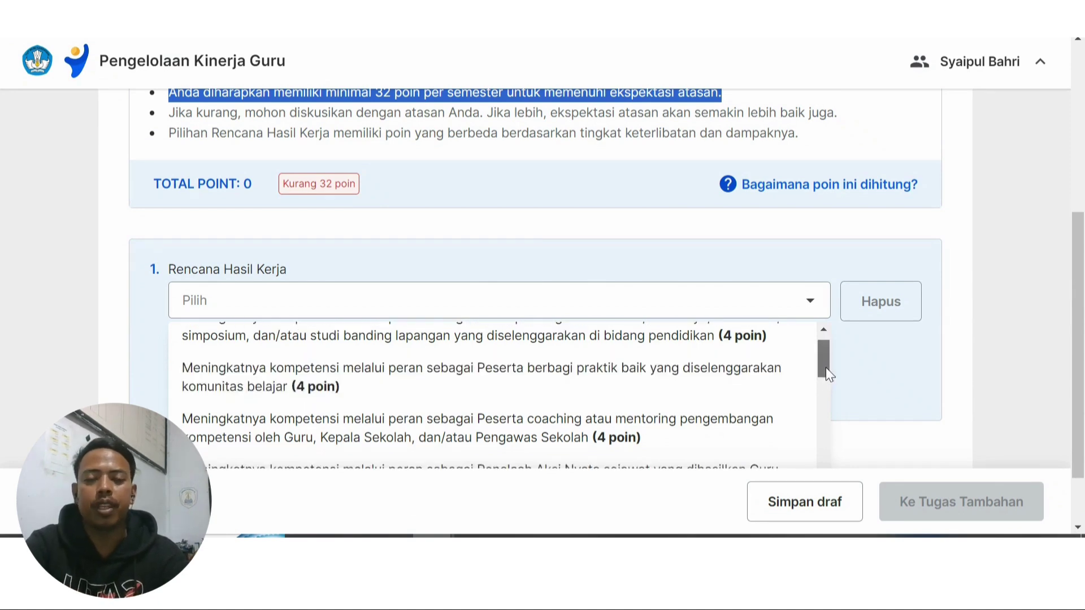
pyautogui.click(768, 377)
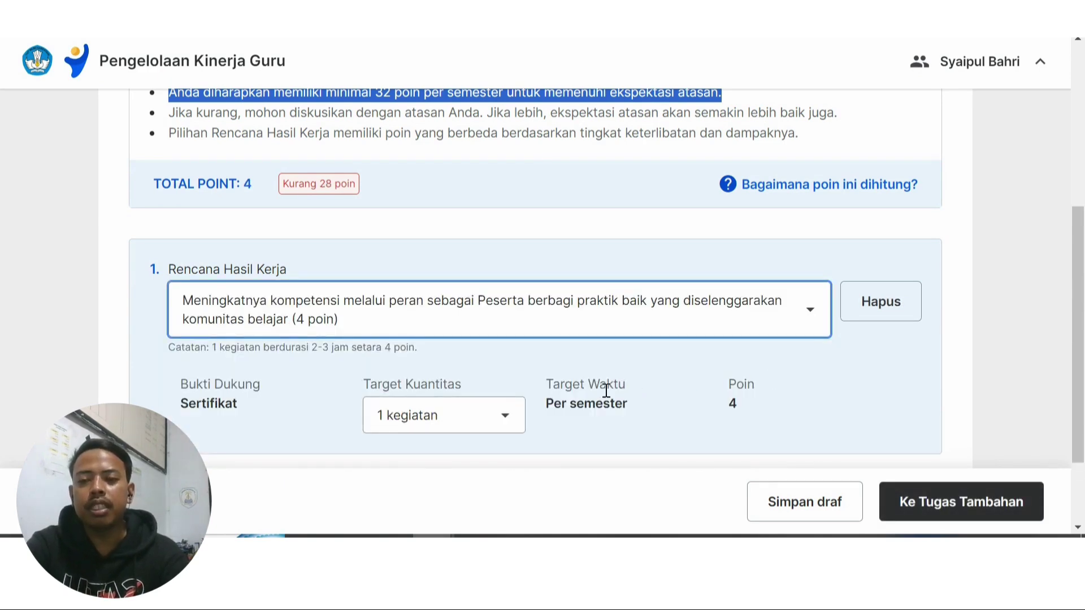
# Step: Set the first Rencana Hasil Kerja's Target Kuantitas to 2 kegiatan and check the total points against the requirement
pyautogui.moveTo(1083, 304); pyautogui.dragTo(1084, 350)
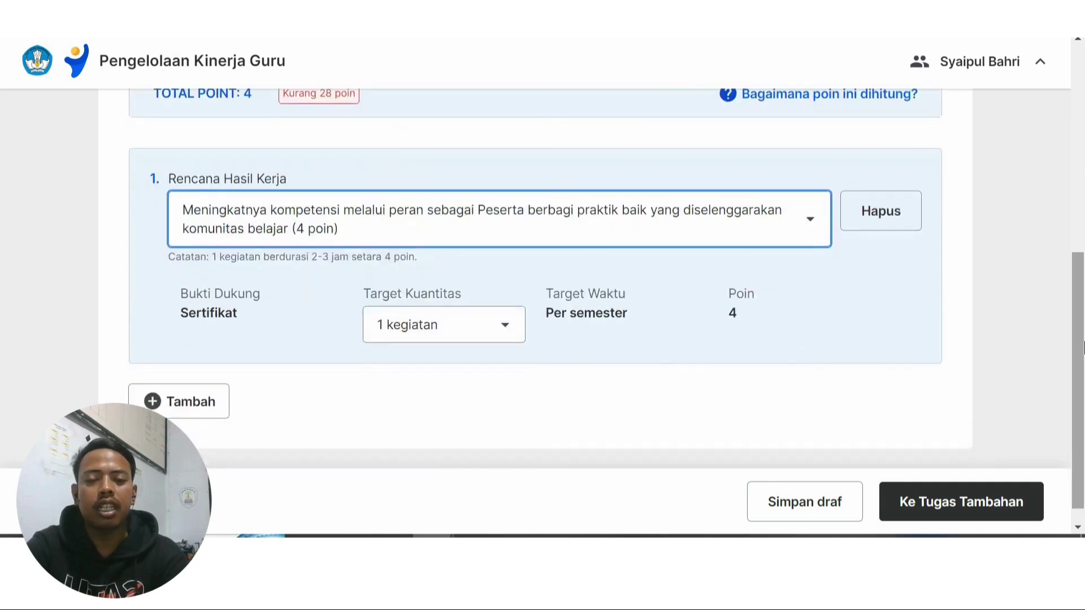
pyautogui.click(508, 332)
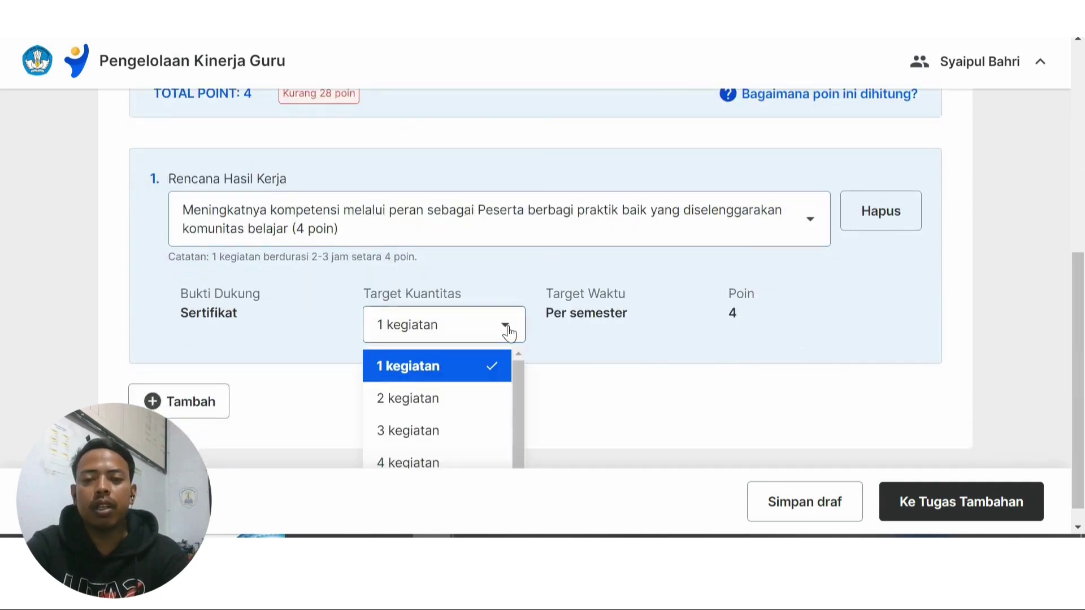
pyautogui.click(466, 398)
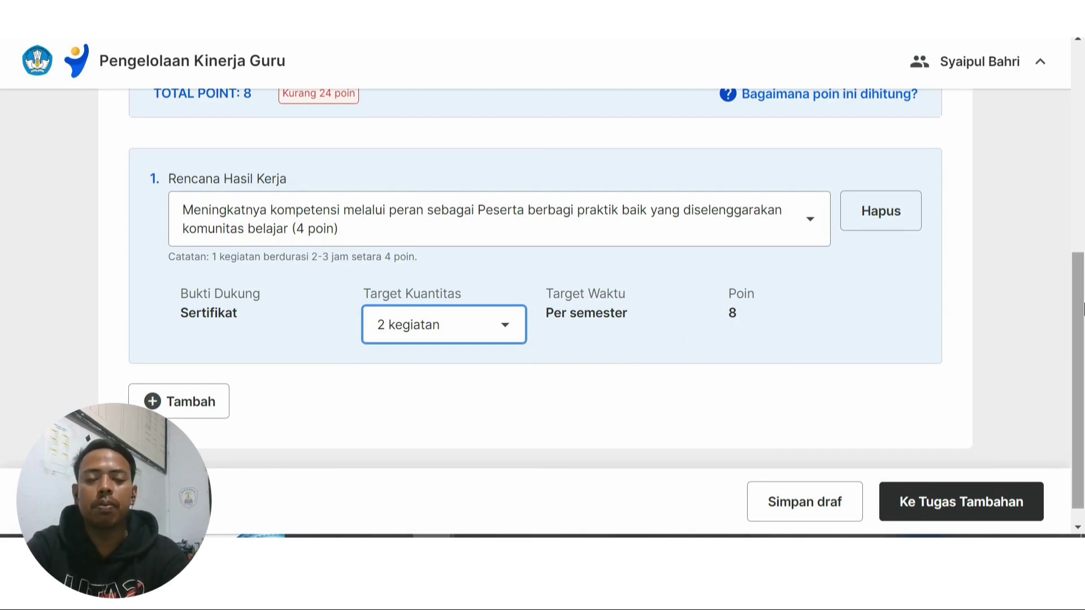
pyautogui.scroll(-1, 1083, 313)
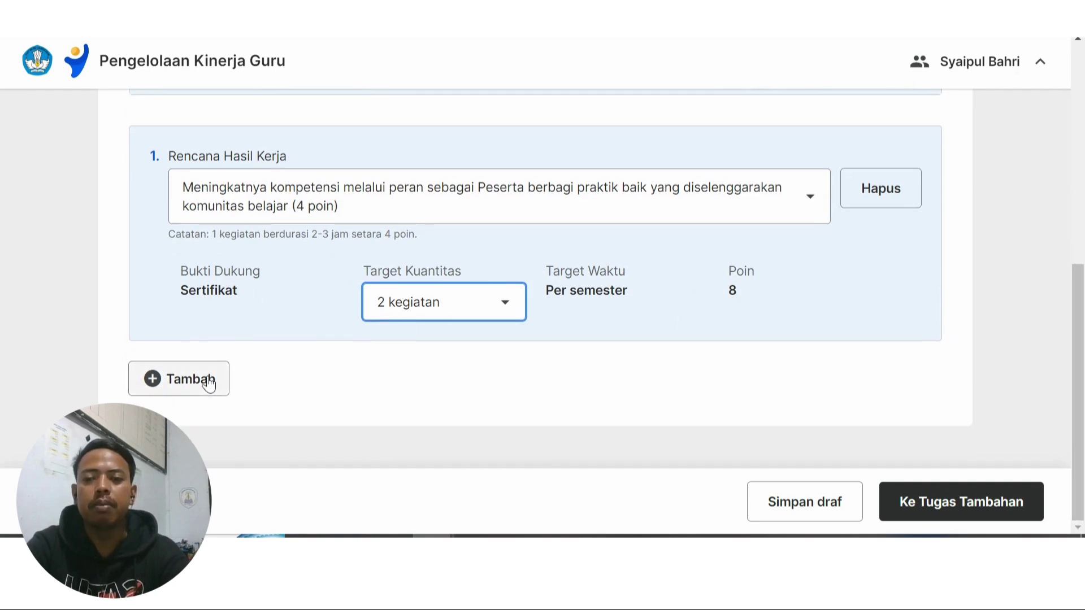
pyautogui.scroll(3, 1075, 270)
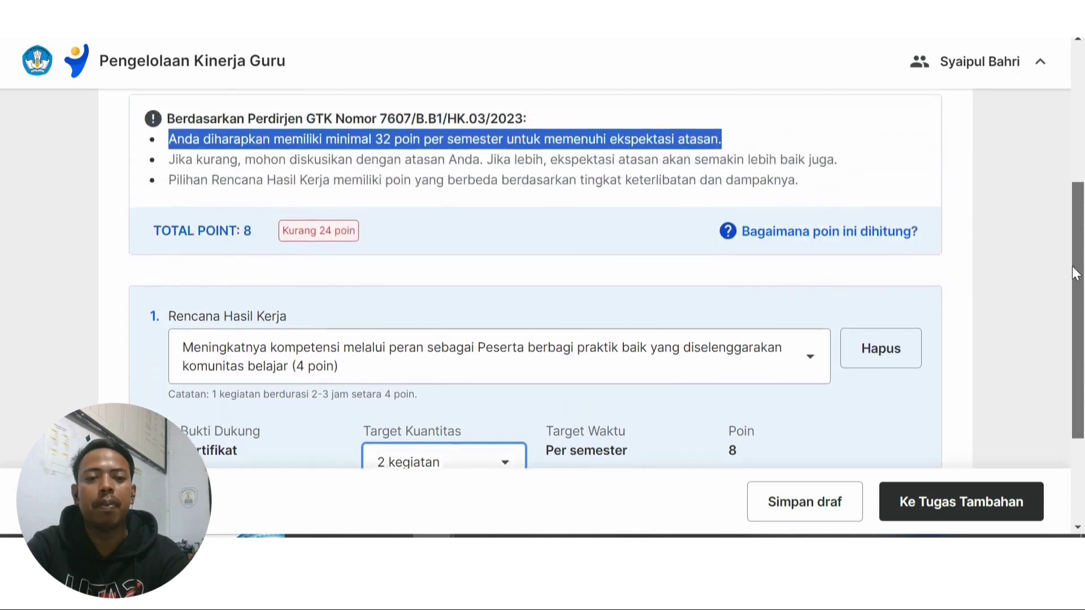
pyautogui.scroll(-3, 1075, 271)
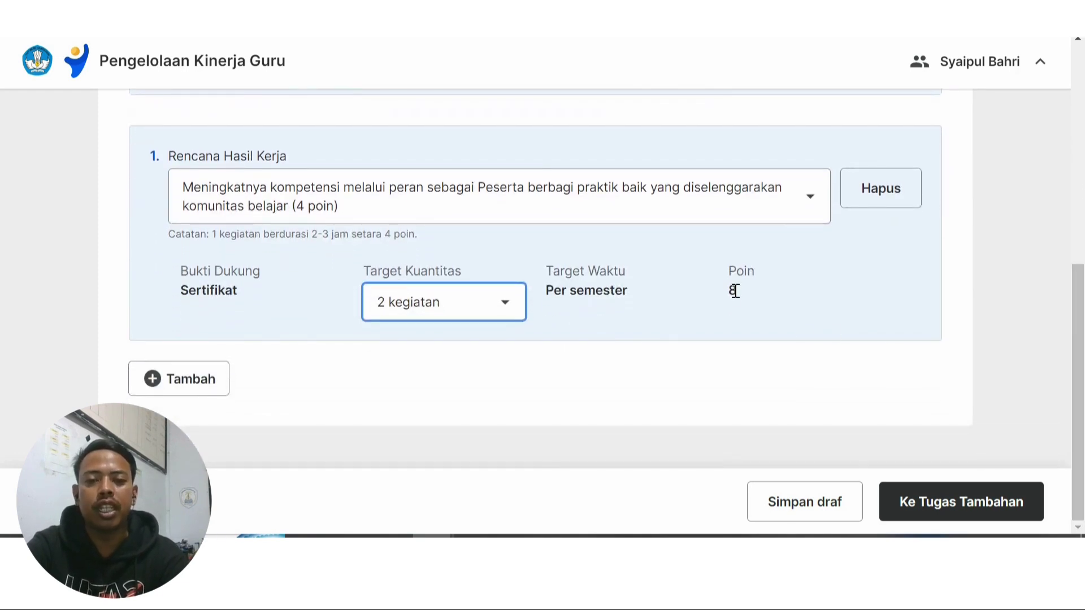
pyautogui.click(216, 378)
pyautogui.moveTo(1080, 251); pyautogui.dragTo(1080, 325)
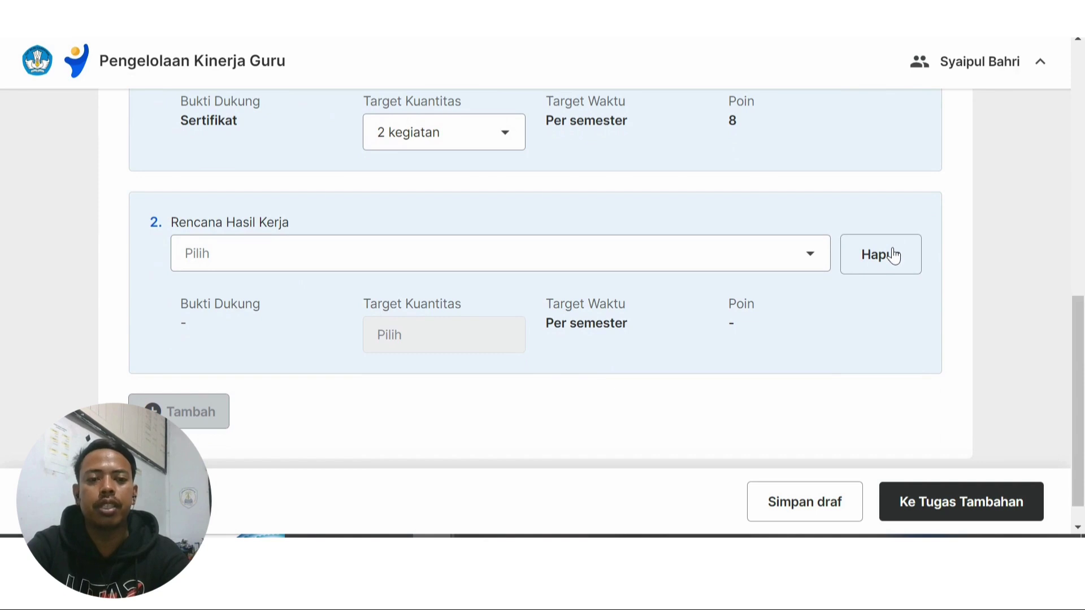
pyautogui.click(893, 254)
# Step: Add a second Rencana Hasil Kerja for Narasumber Berbagi Praktik Baik on Kurikulum Merdeka and/or Perencanaan Berbasis Data (8 poin)
pyautogui.click(192, 390)
pyautogui.scroll(-3, 978, 364)
pyautogui.click(810, 237)
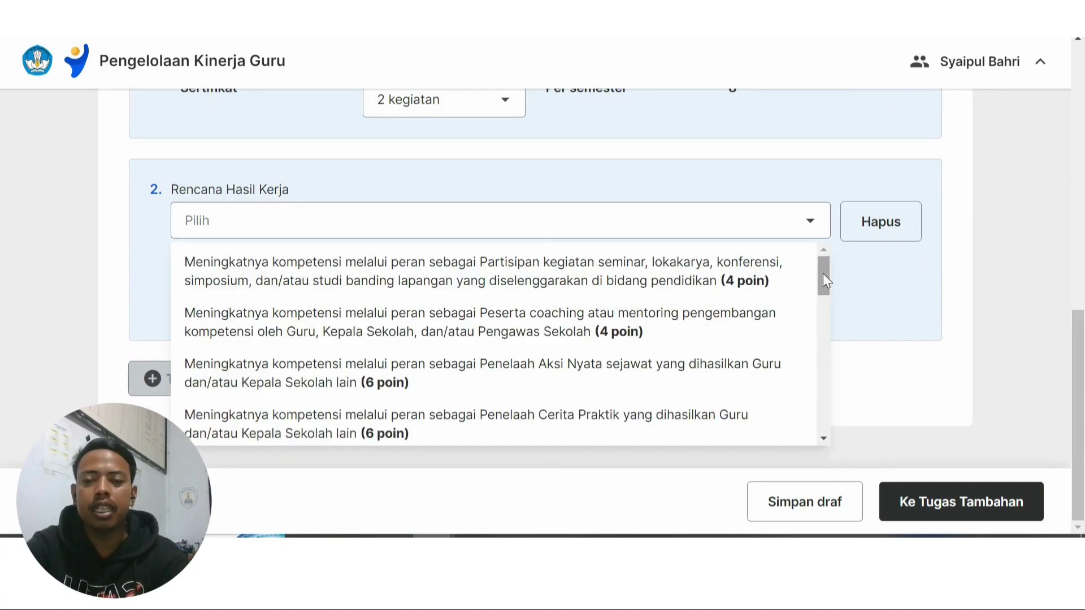
pyautogui.moveTo(823, 273); pyautogui.dragTo(824, 324)
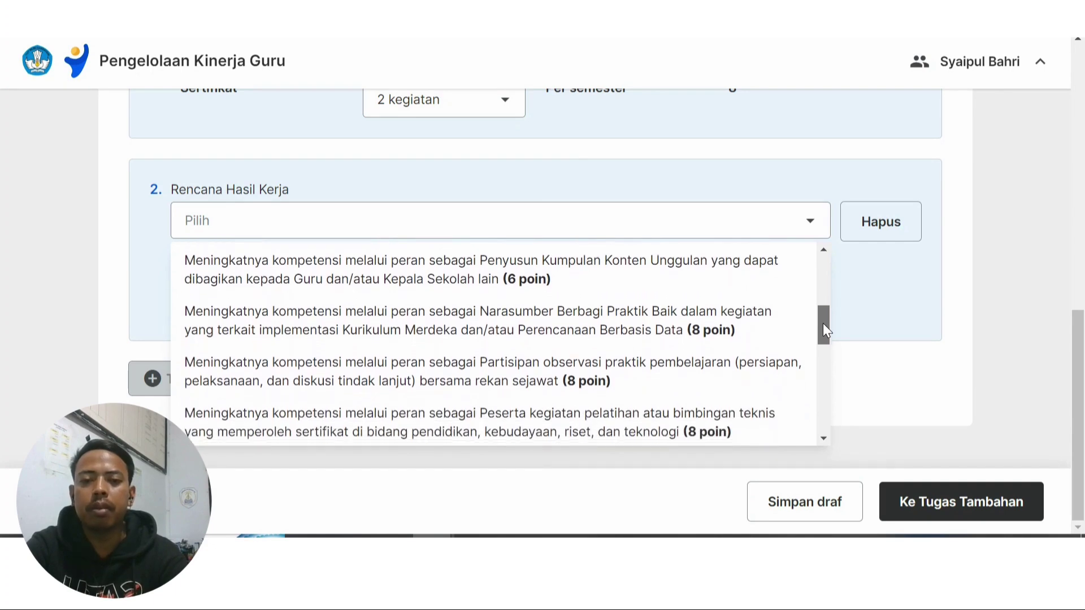
pyautogui.moveTo(823, 323); pyautogui.dragTo(823, 325)
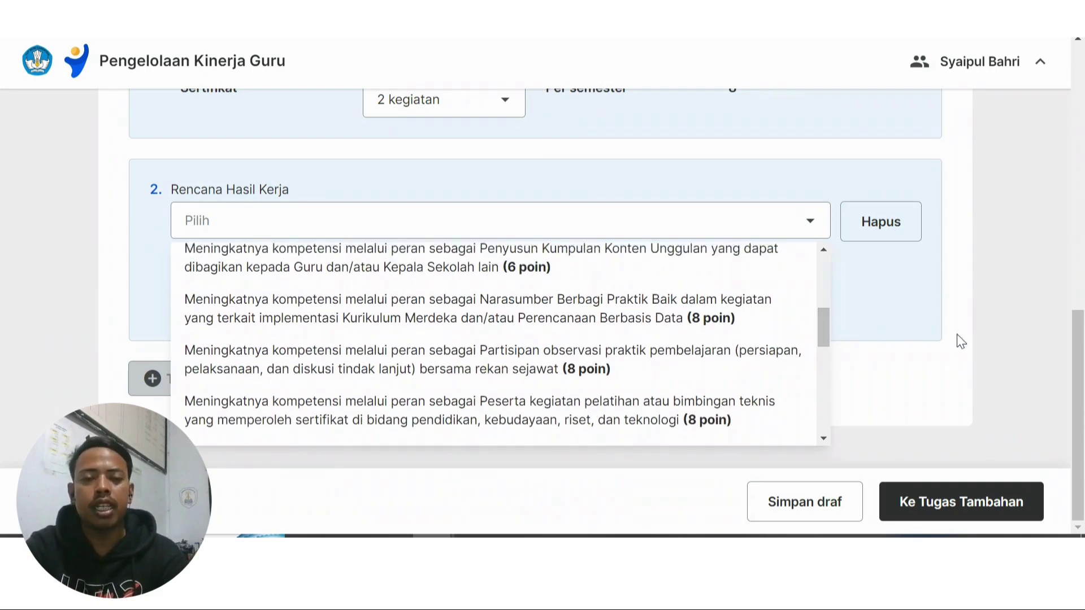
pyautogui.moveTo(1084, 363)
pyautogui.mouseDown()
pyautogui.moveTo(1084, 346)
pyautogui.moveTo(1084, 364)
pyautogui.mouseUp()
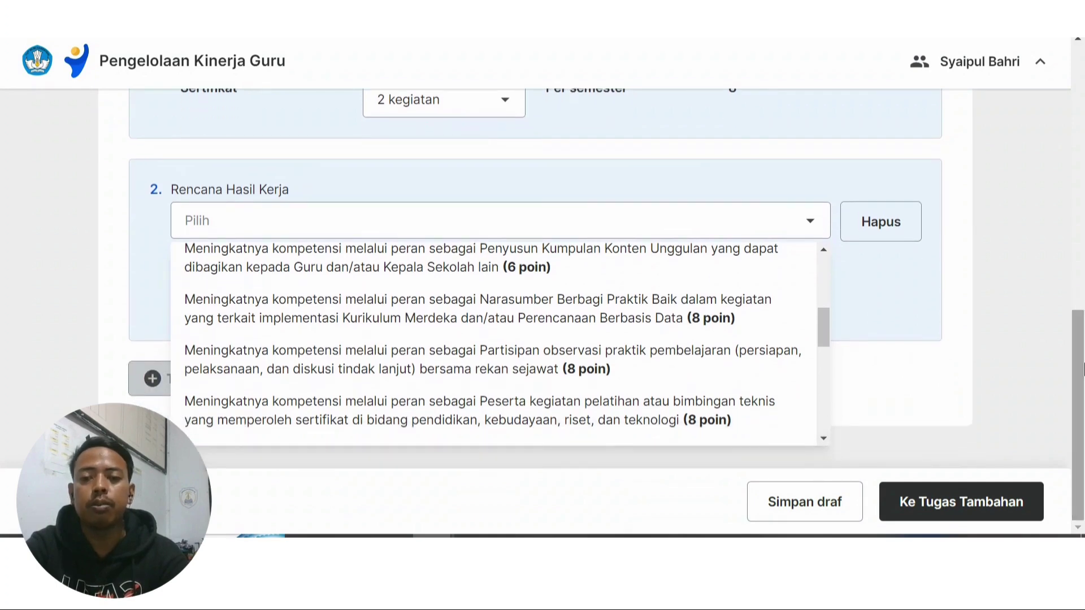
pyautogui.click(659, 311)
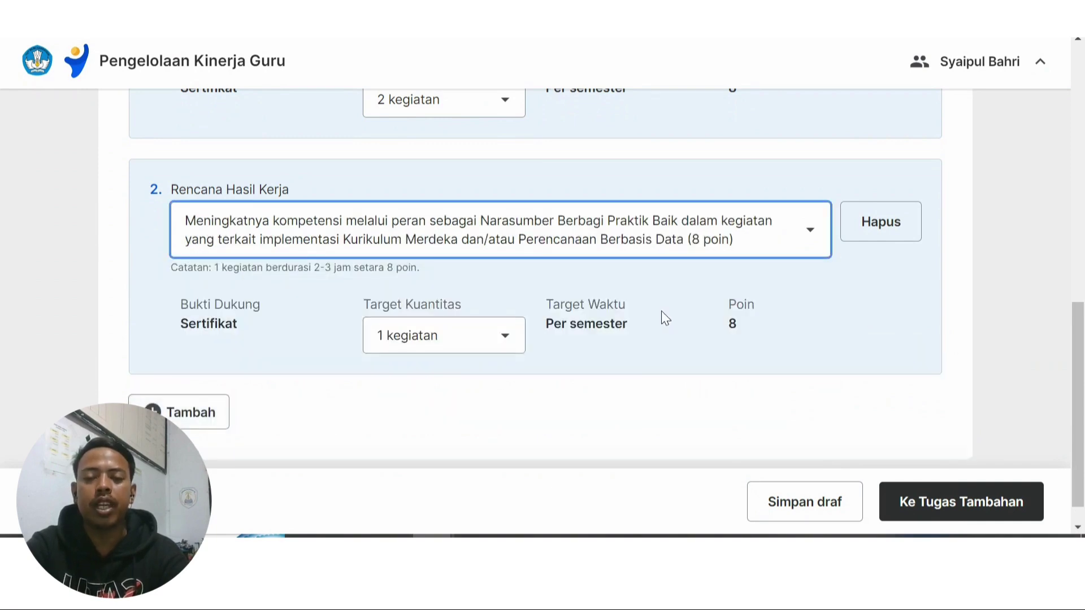
# Step: Set the second Rencana Hasil Kerja's Target Kuantitas to 2 kegiatan
pyautogui.click(505, 345)
pyautogui.click(452, 416)
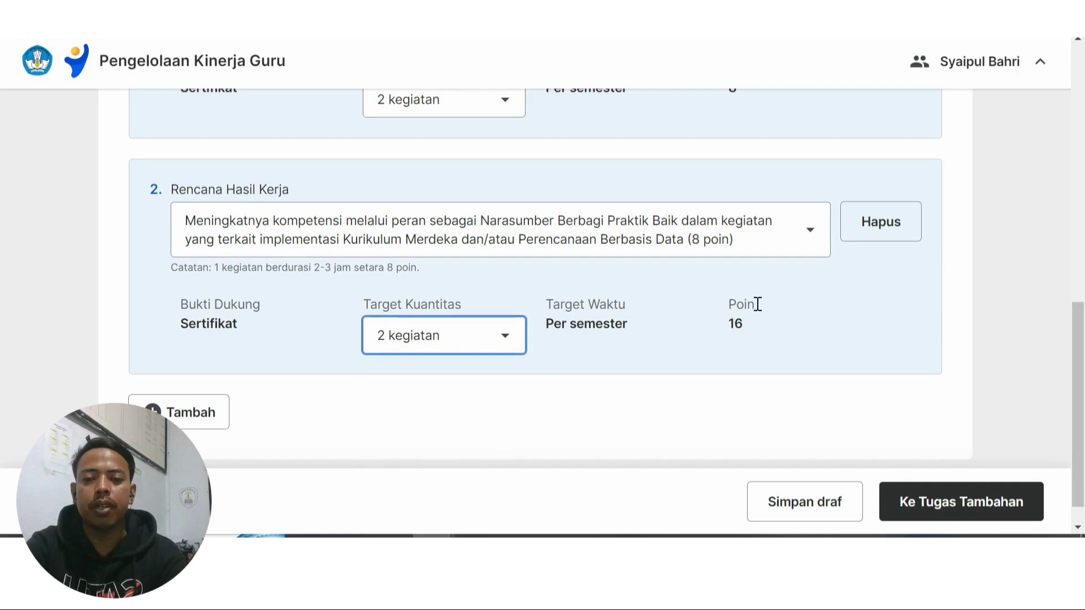
pyautogui.moveTo(1078, 353)
pyautogui.mouseDown()
pyautogui.moveTo(1080, 204)
pyautogui.moveTo(1082, 334)
pyautogui.mouseUp()
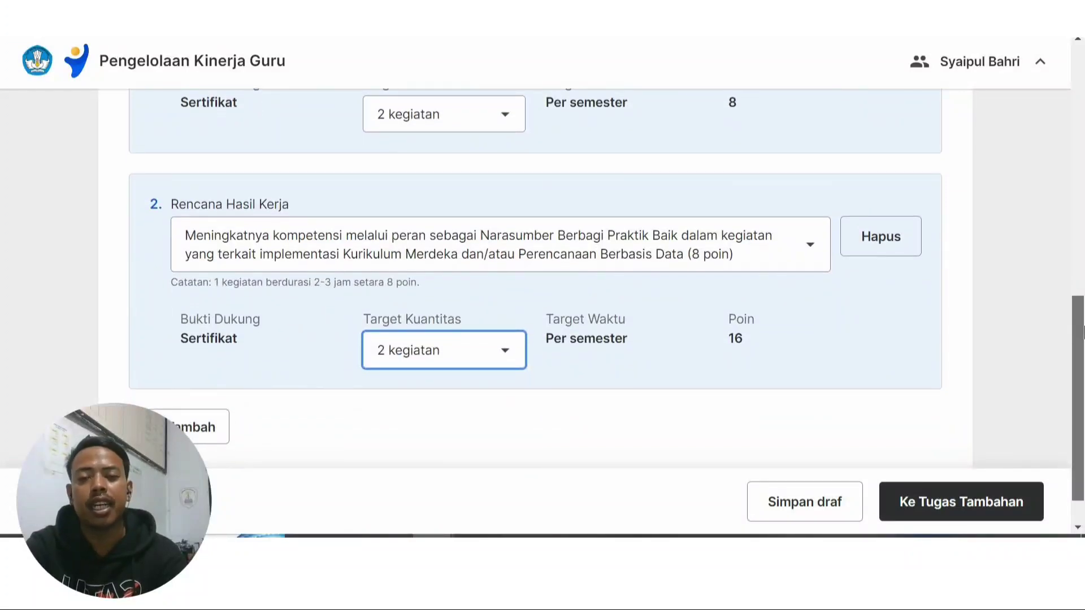
pyautogui.moveTo(1082, 333); pyautogui.dragTo(1082, 365)
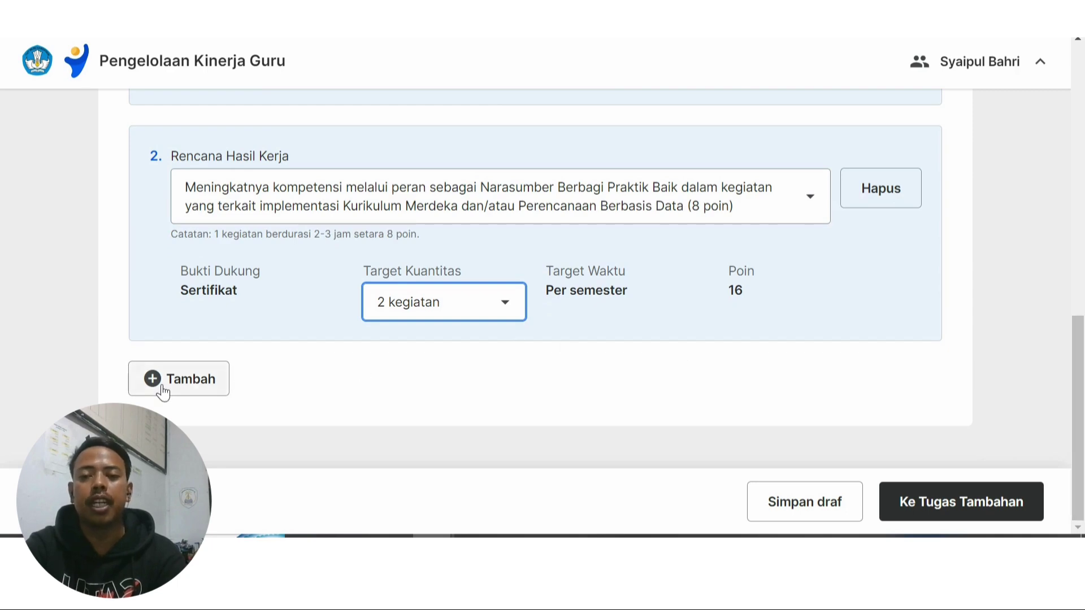
# Step: Add a third Rencana Hasil Kerja for Peserta Pelatihan Mandiri sesuai model kompetensi Guru, Kepala Sekolah, dan/atau Pengawas Sekolah (8 poin)
pyautogui.moveTo(1083, 416)
pyautogui.mouseDown()
pyautogui.moveTo(1080, 271)
pyautogui.moveTo(1083, 427)
pyautogui.mouseUp()
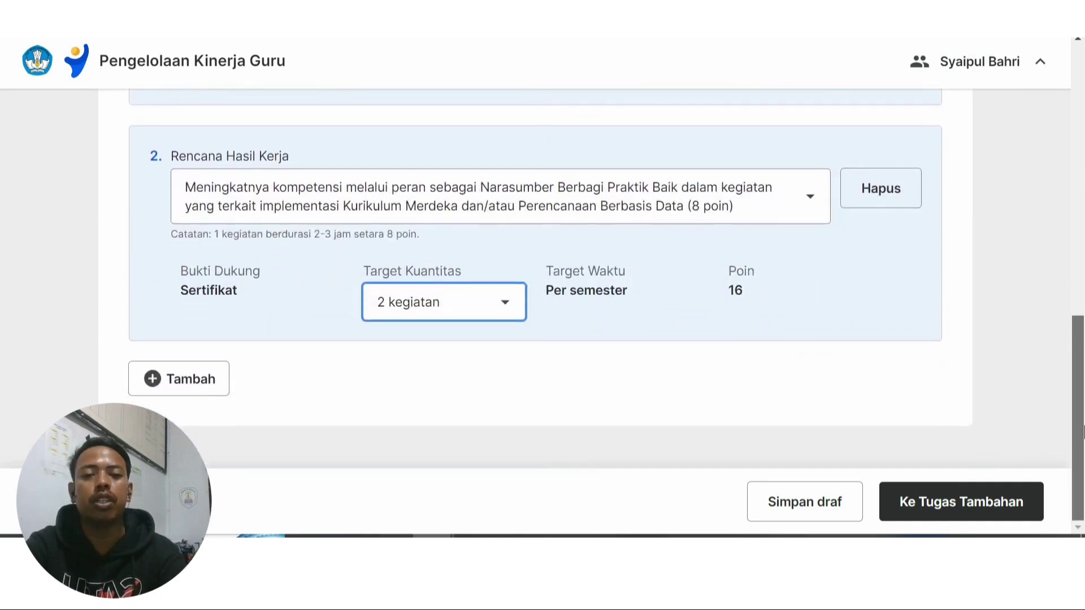
pyautogui.click(211, 392)
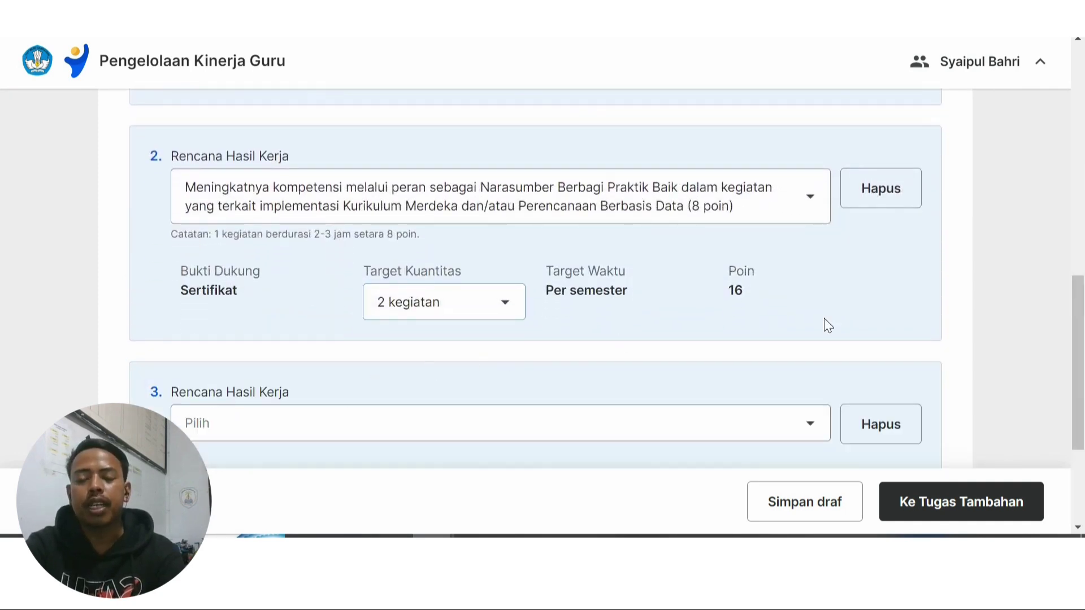
pyautogui.moveTo(1083, 337); pyautogui.dragTo(1082, 408)
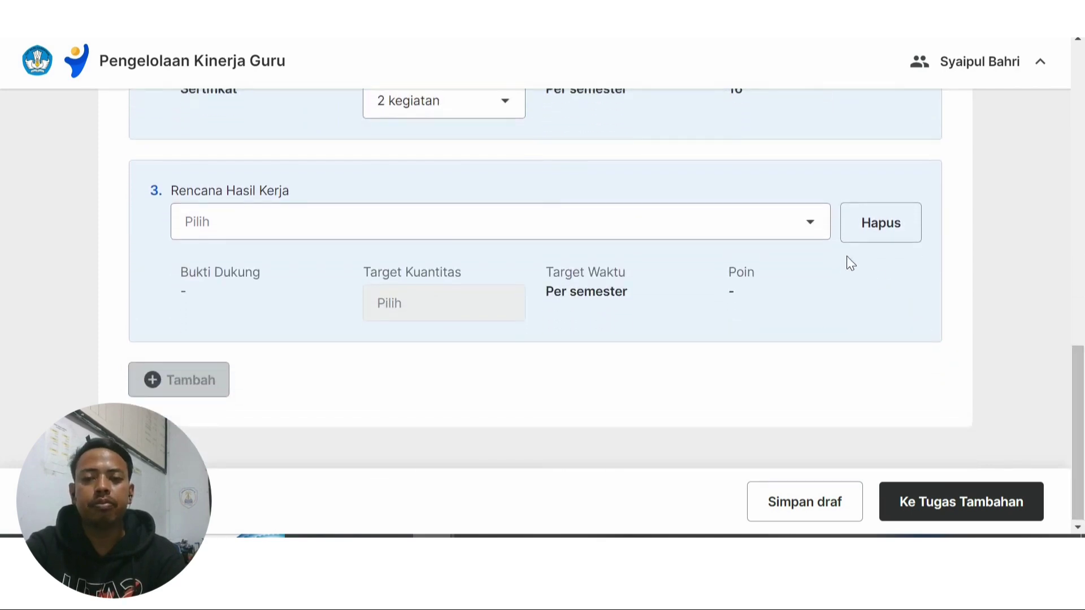
pyautogui.click(807, 230)
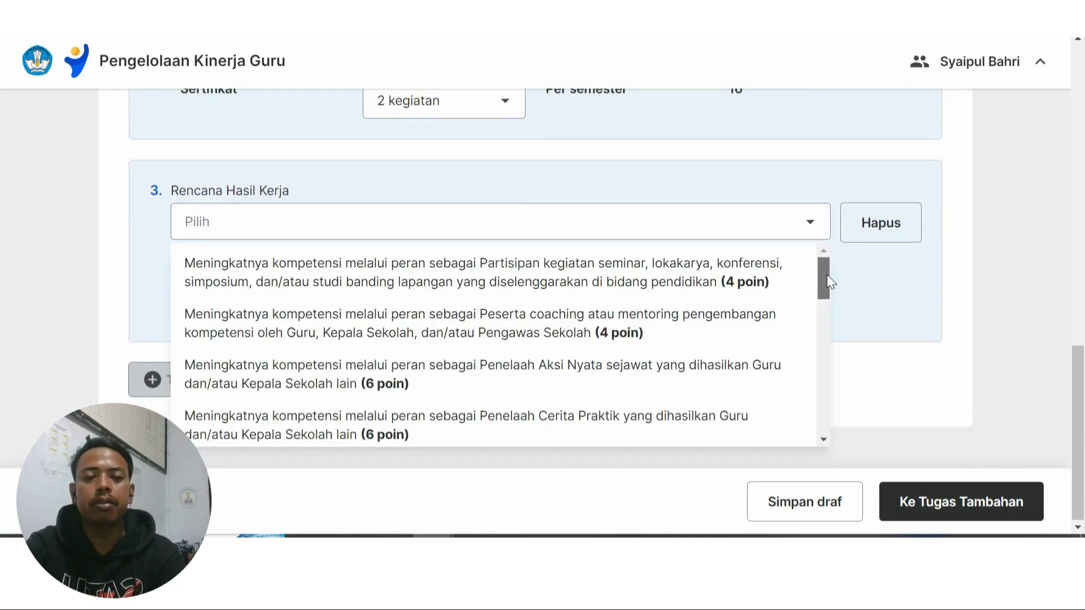
pyautogui.moveTo(826, 275); pyautogui.dragTo(813, 348)
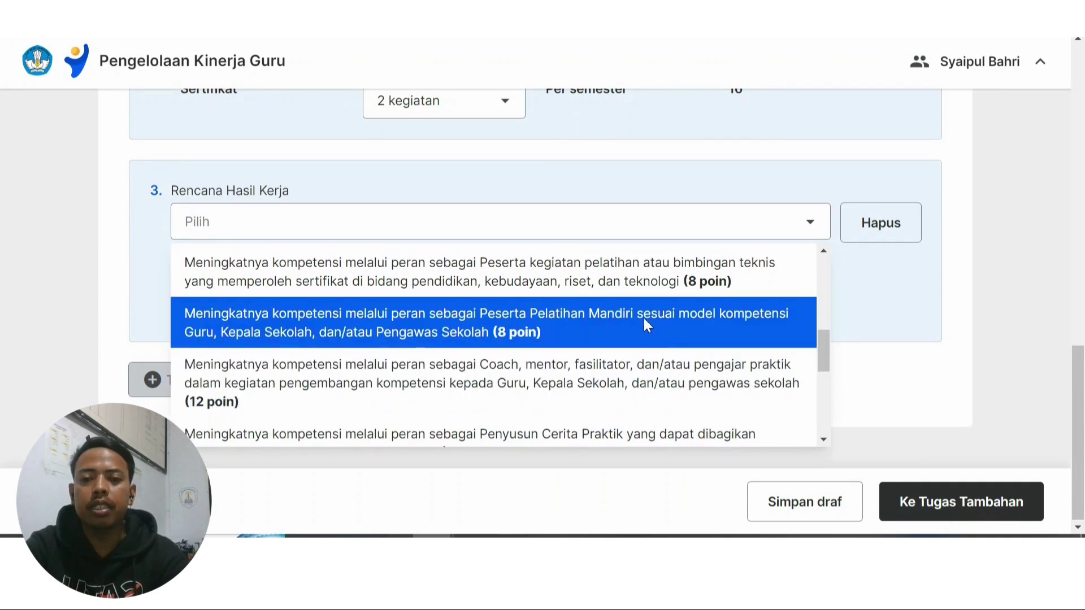
pyautogui.click(578, 333)
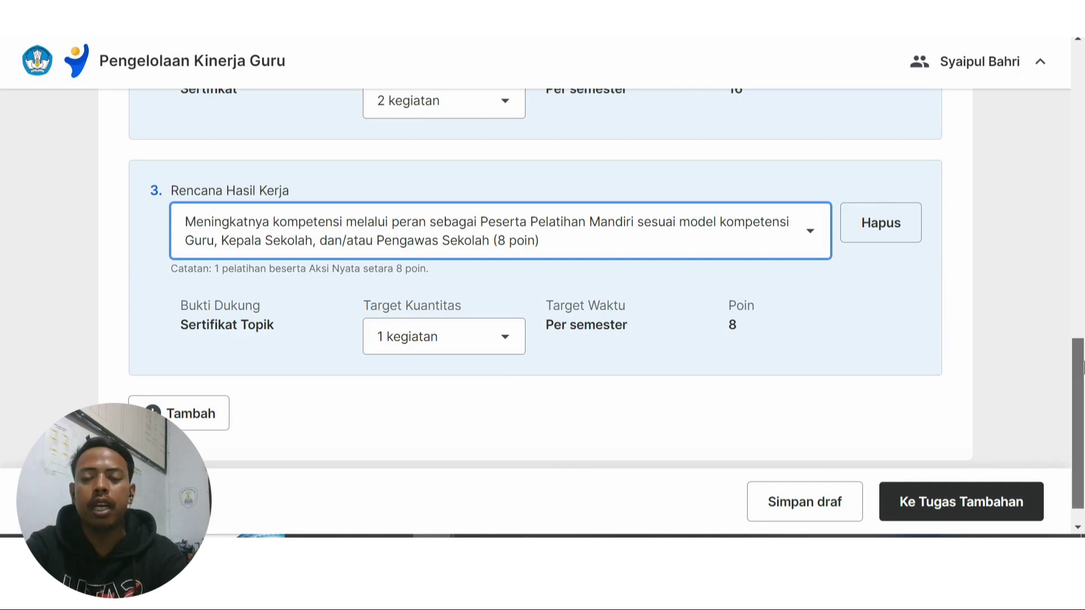
# Step: Set the third Rencana Hasil Kerja's Target Kuantitas to 4 kegiatan
pyautogui.moveTo(1082, 366); pyautogui.dragTo(1078, 390)
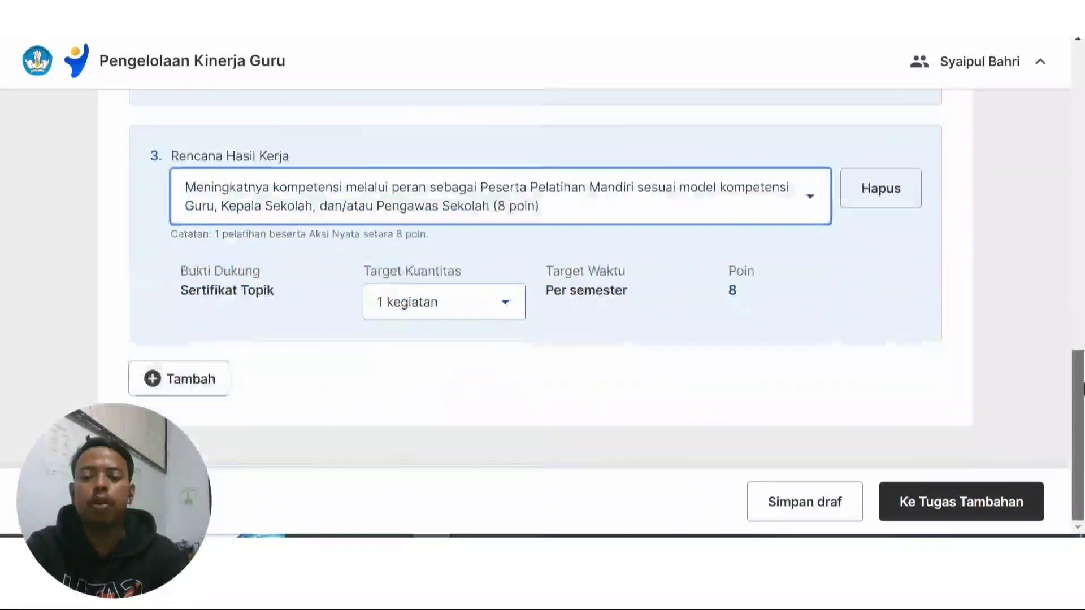
pyautogui.click(501, 302)
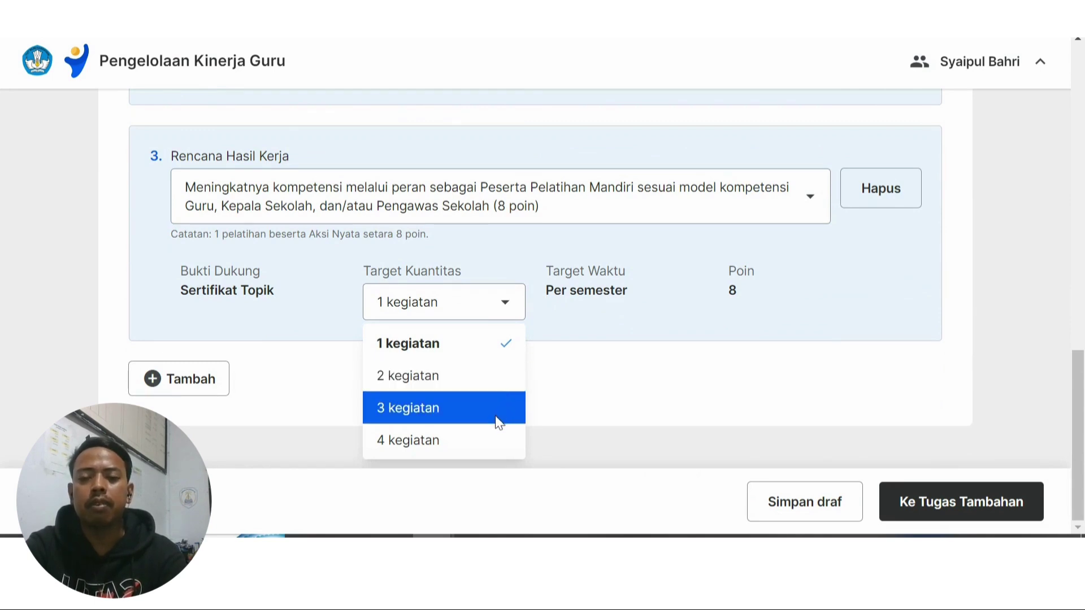
pyautogui.click(462, 446)
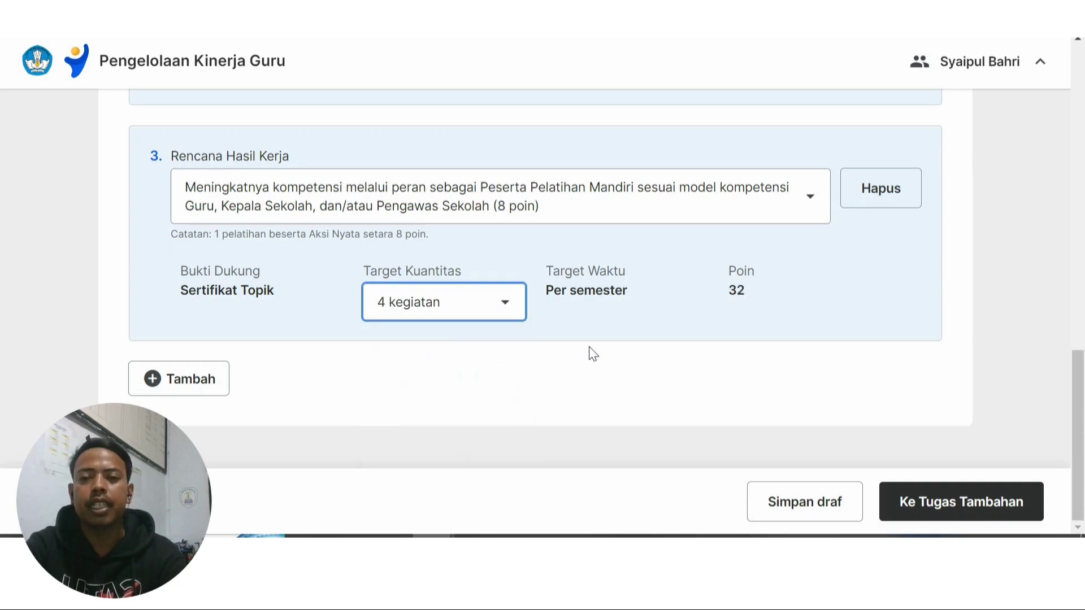
pyautogui.moveTo(1078, 409)
pyautogui.mouseDown()
pyautogui.moveTo(1084, 148)
pyautogui.moveTo(1079, 415)
pyautogui.mouseUp()
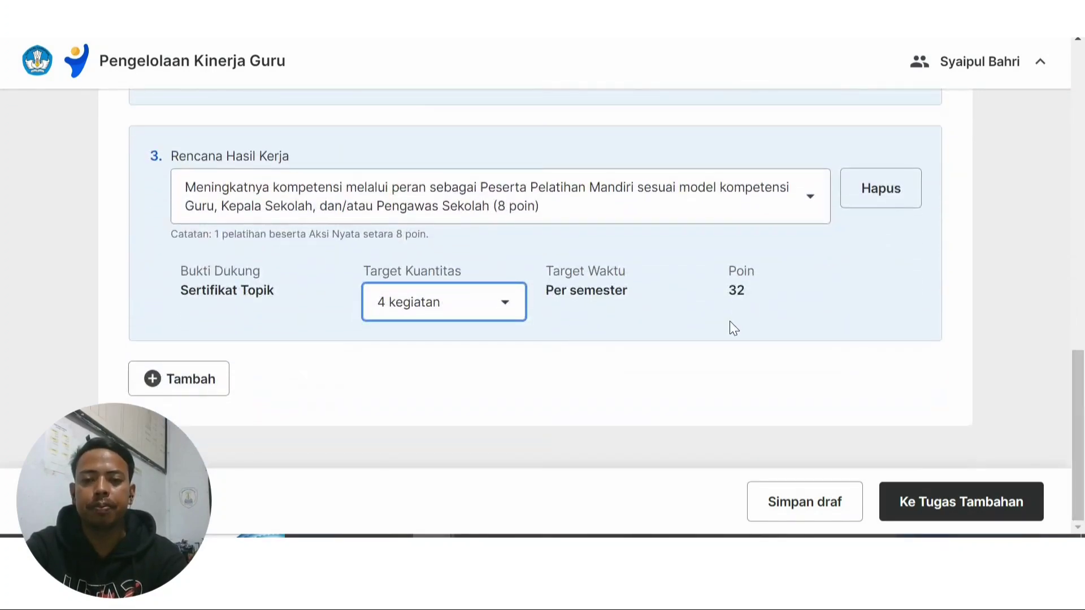
pyautogui.moveTo(1082, 418)
pyautogui.mouseDown()
pyautogui.moveTo(1083, 104)
pyautogui.moveTo(1083, 435)
pyautogui.mouseUp()
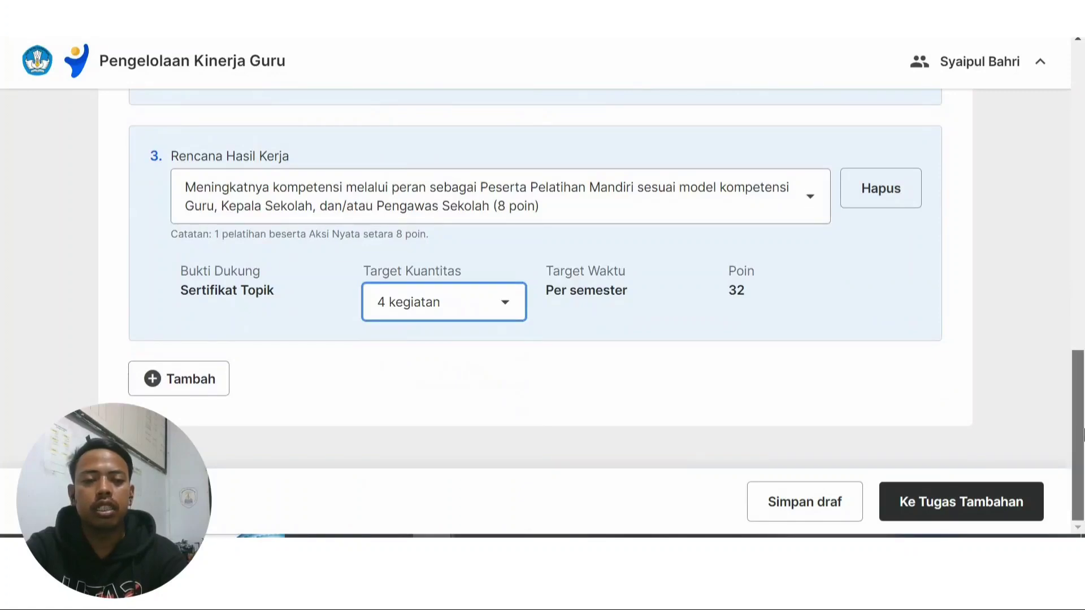
pyautogui.moveTo(1083, 435)
pyautogui.mouseDown()
pyautogui.moveTo(1083, 322)
pyautogui.moveTo(1083, 435)
pyautogui.mouseUp()
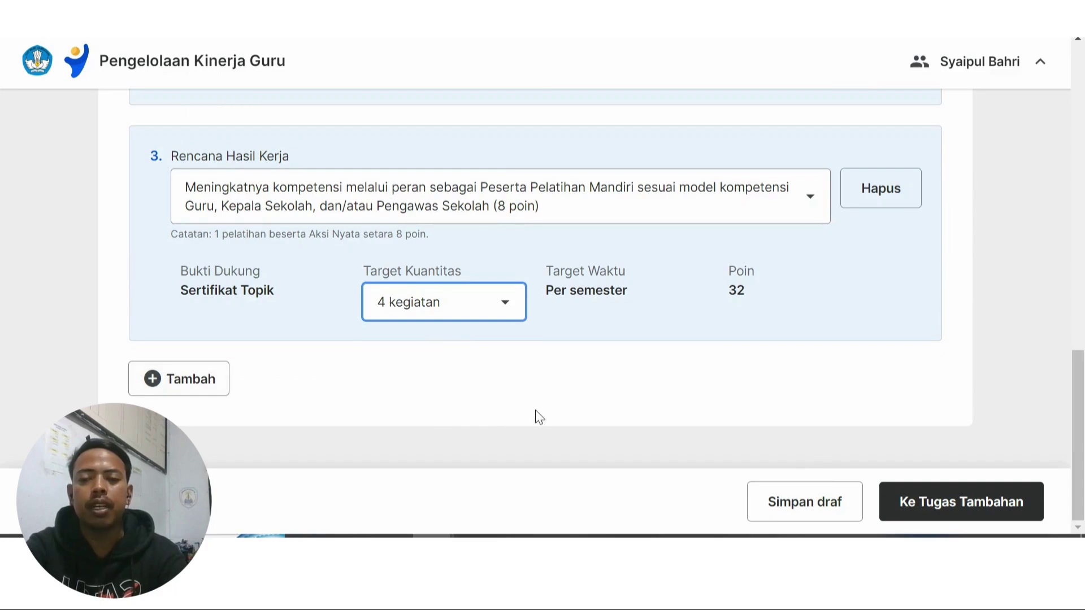
pyautogui.moveTo(1077, 424)
pyautogui.mouseDown()
pyautogui.moveTo(1073, 136)
pyautogui.moveTo(1078, 435)
pyautogui.mouseUp()
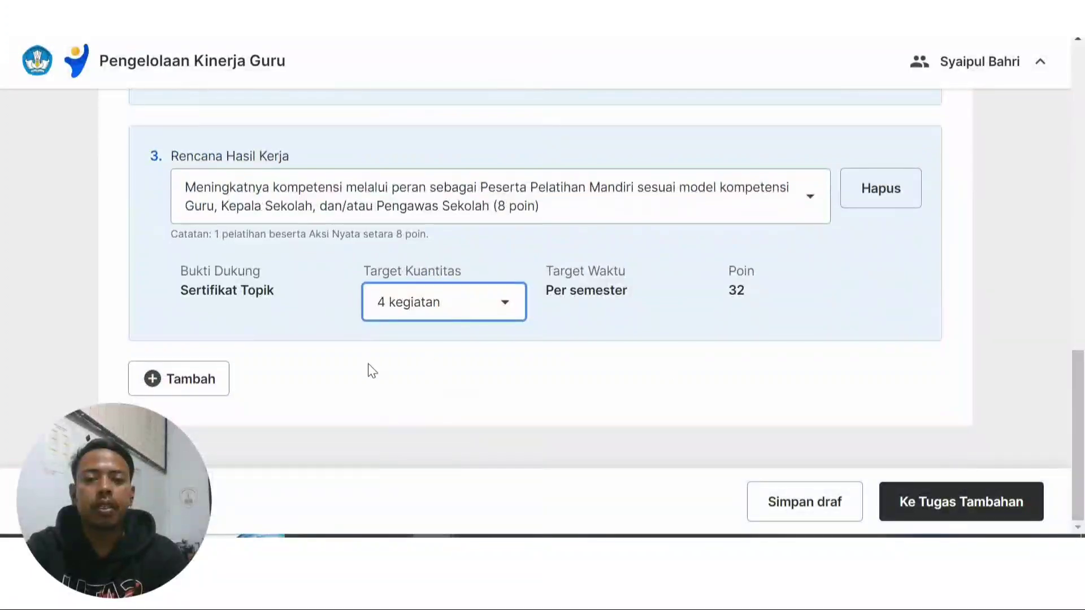
# Step: Add a fourth, blank Rencana Hasil Kerja and review the competency roles it offers, up to the highest-point options, without choosing one
pyautogui.click(213, 380)
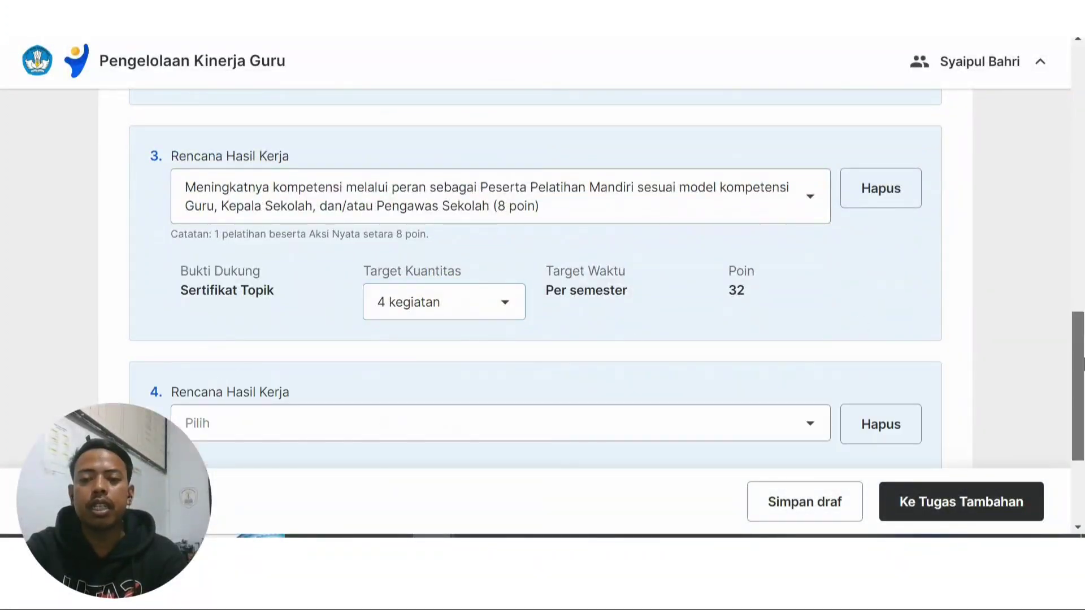
pyautogui.scroll(-3, 1043, 321)
pyautogui.click(813, 229)
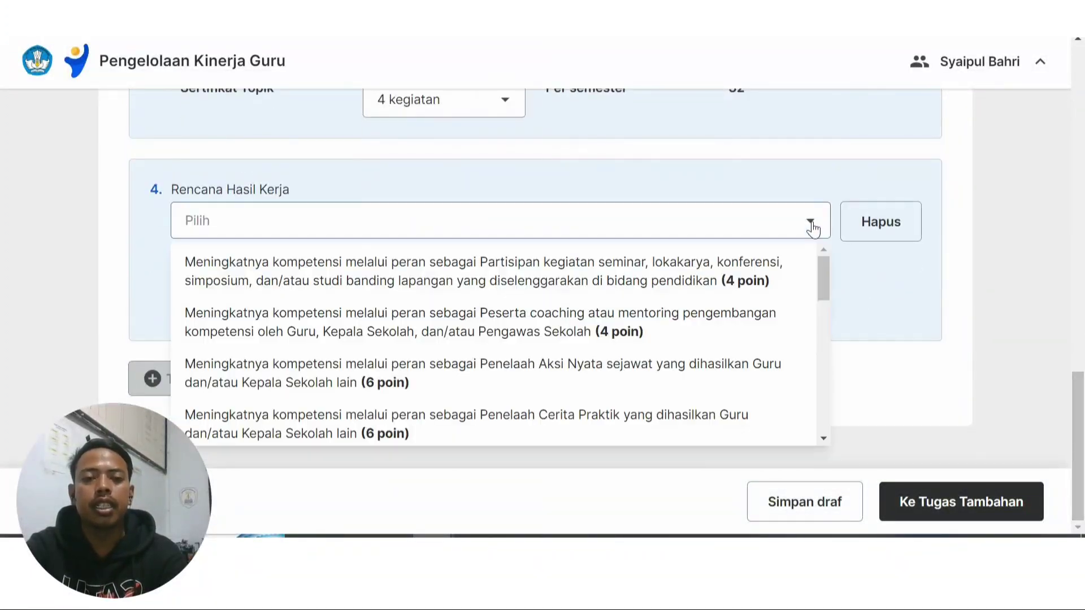
pyautogui.moveTo(822, 273); pyautogui.dragTo(821, 372)
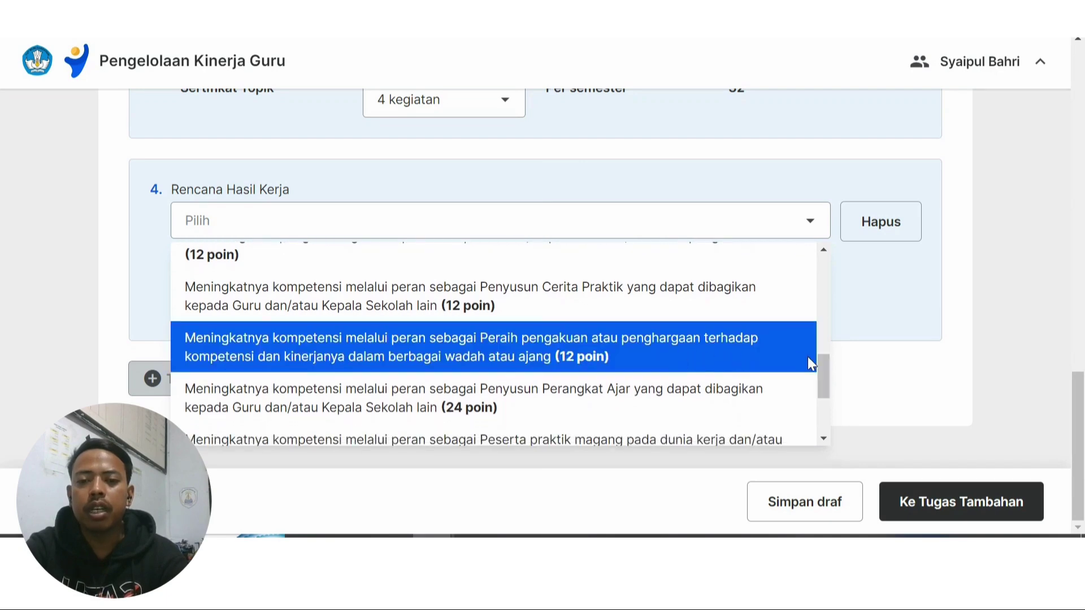
pyautogui.moveTo(823, 371); pyautogui.dragTo(825, 377)
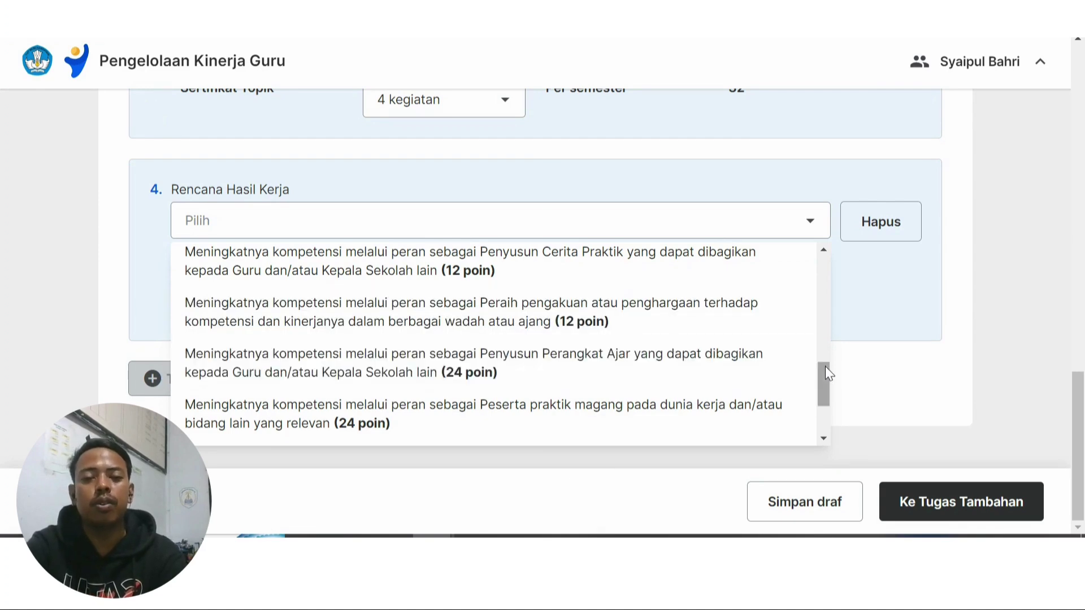
pyautogui.moveTo(825, 370); pyautogui.dragTo(824, 404)
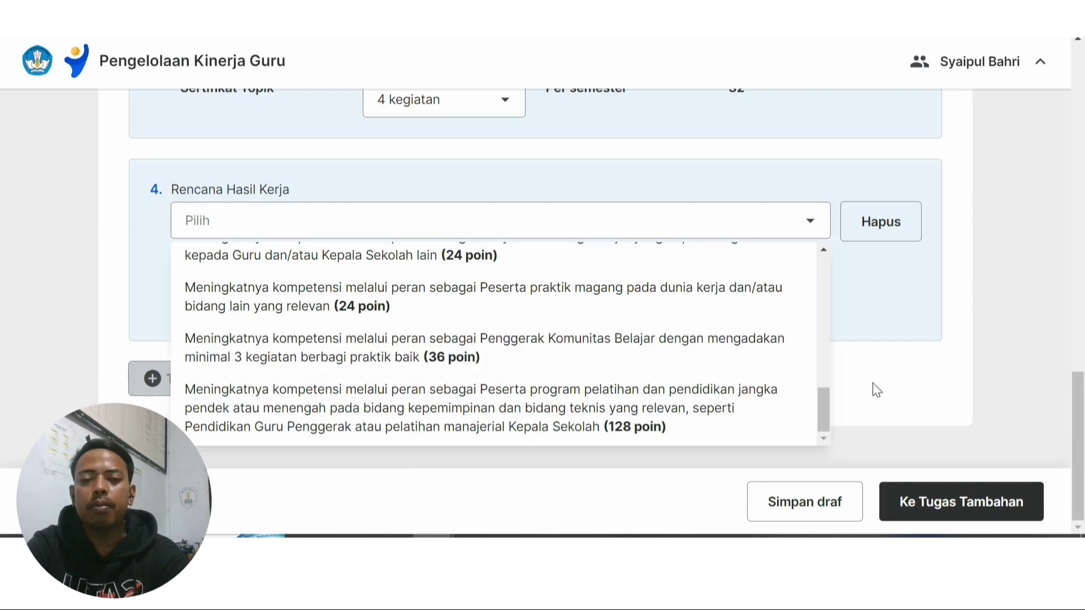
pyautogui.click(891, 388)
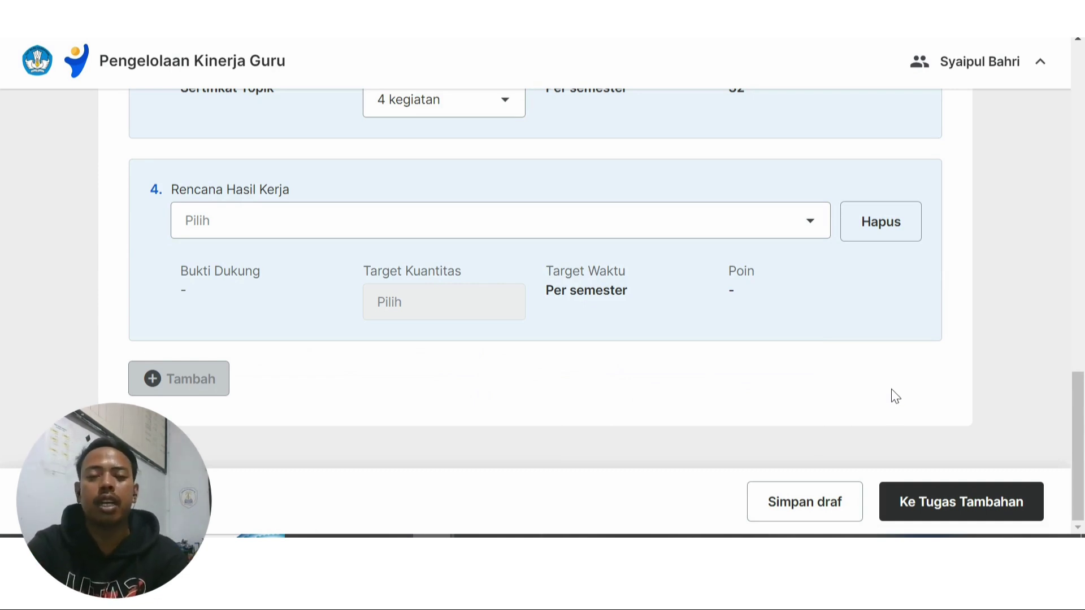
# Step: Continue to the optional Tugas Tambahan section and review its rules and its blank Rencana Hasil Kerja entry
pyautogui.moveTo(1076, 407); pyautogui.dragTo(1073, 449)
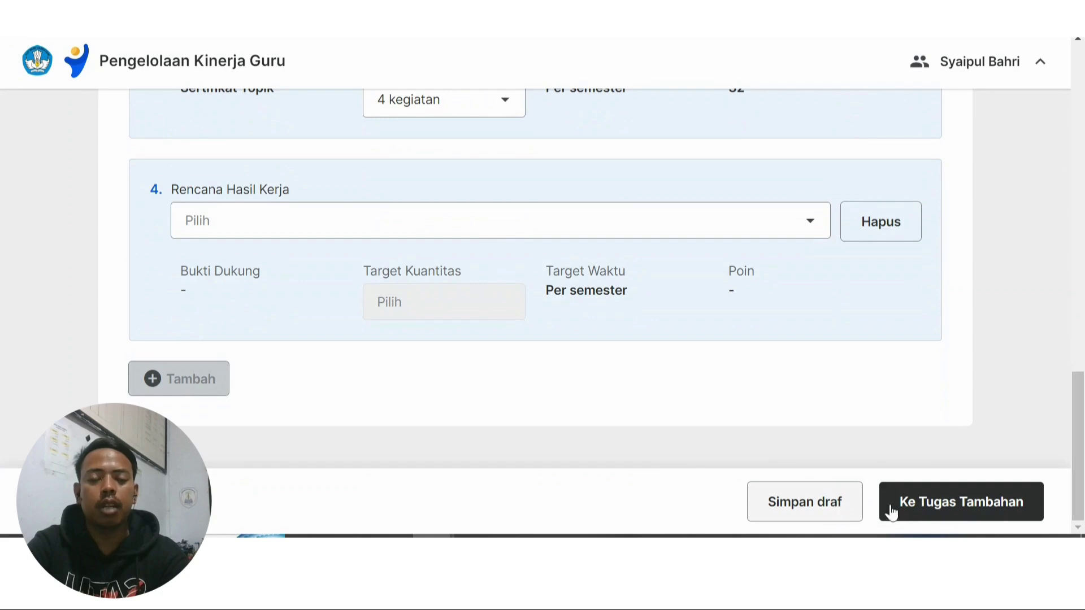
pyautogui.click(923, 511)
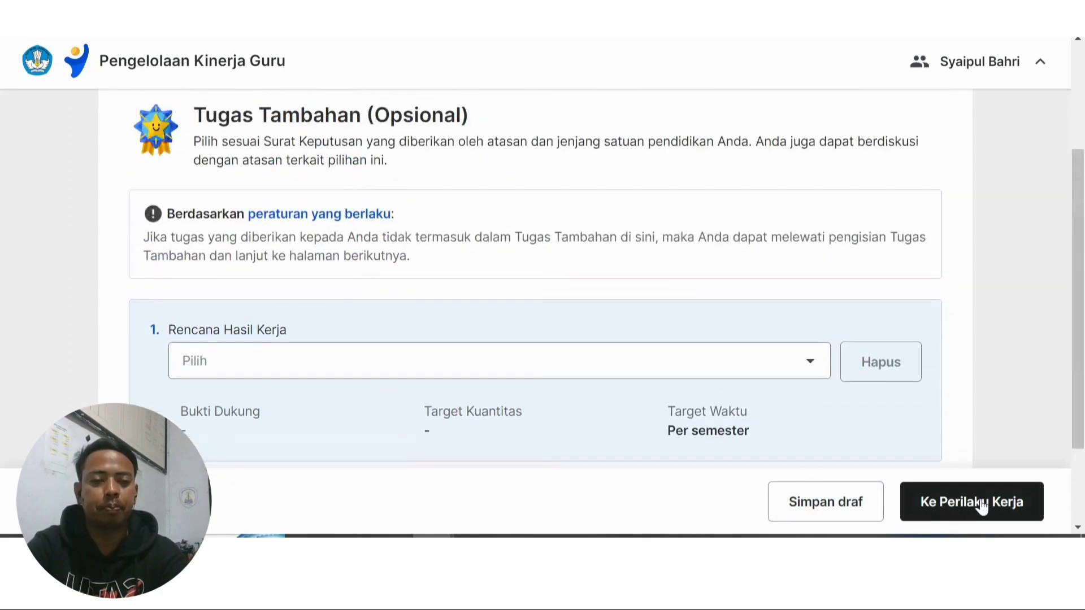
pyautogui.scroll(-3, 1077, 396)
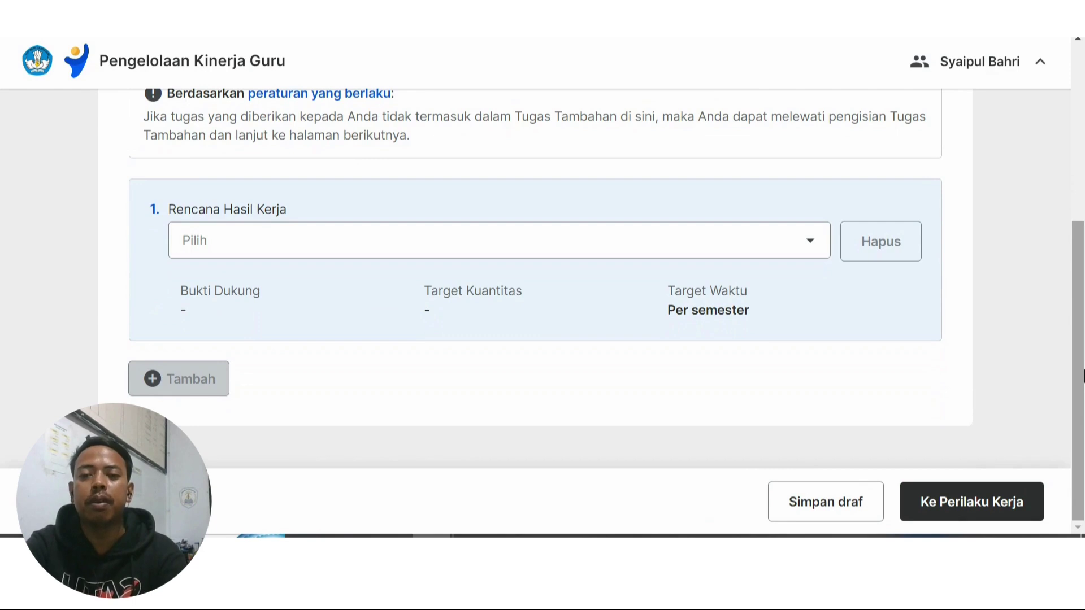
pyautogui.moveTo(1083, 375); pyautogui.dragTo(1084, 308)
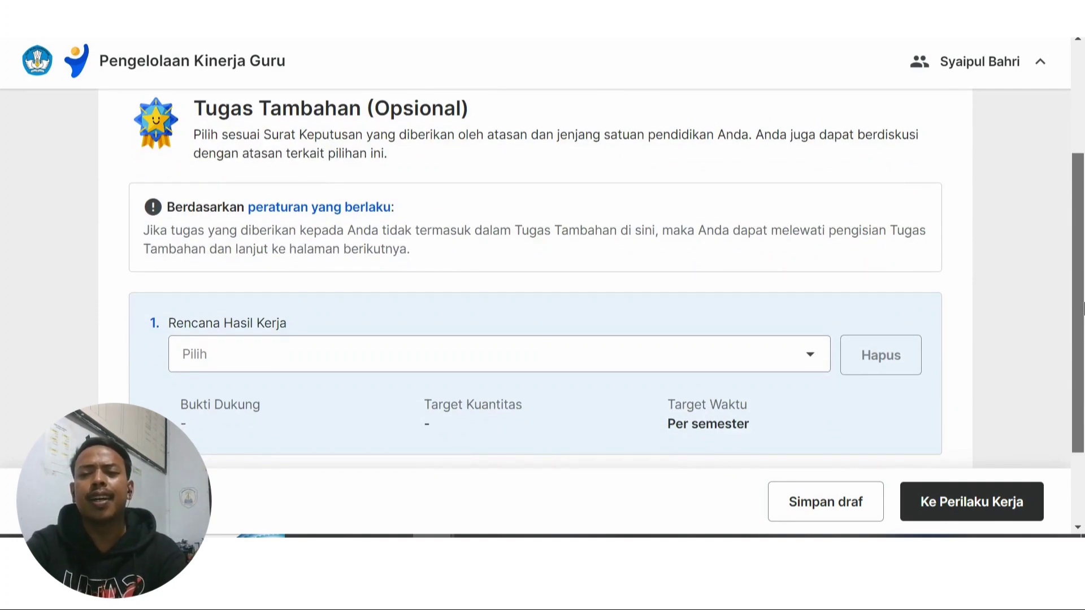
pyautogui.moveTo(1083, 308); pyautogui.dragTo(1084, 344)
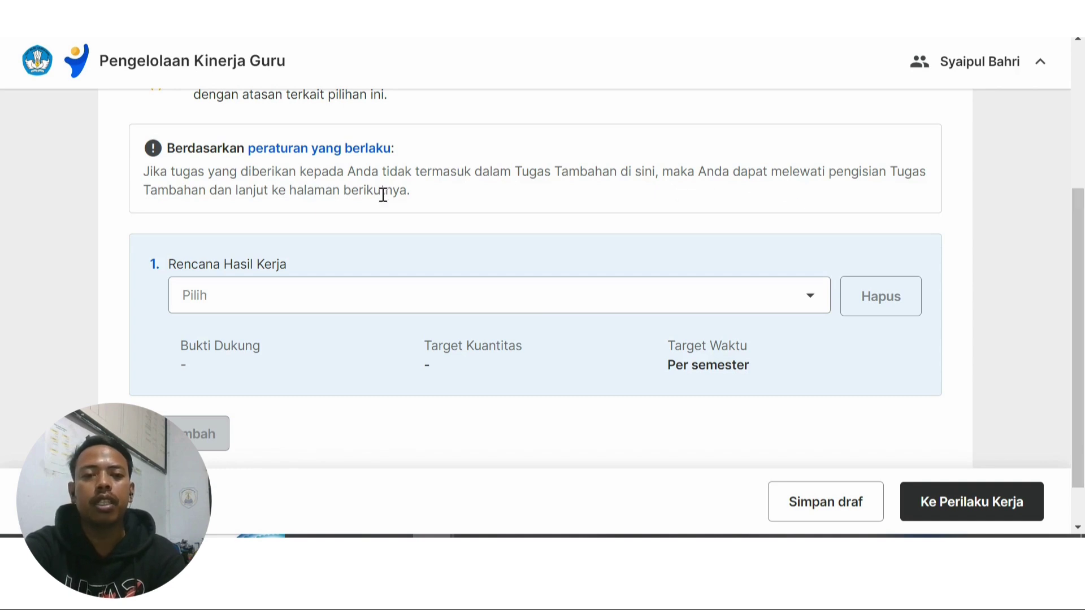
# Step: Set the first Tugas Tambahan Rencana Hasil Kerja to the Semua jenjang option for Bendahara Sekolah/Pengelola Bantuan Operasional Sekolah (BOS)
pyautogui.click(812, 304)
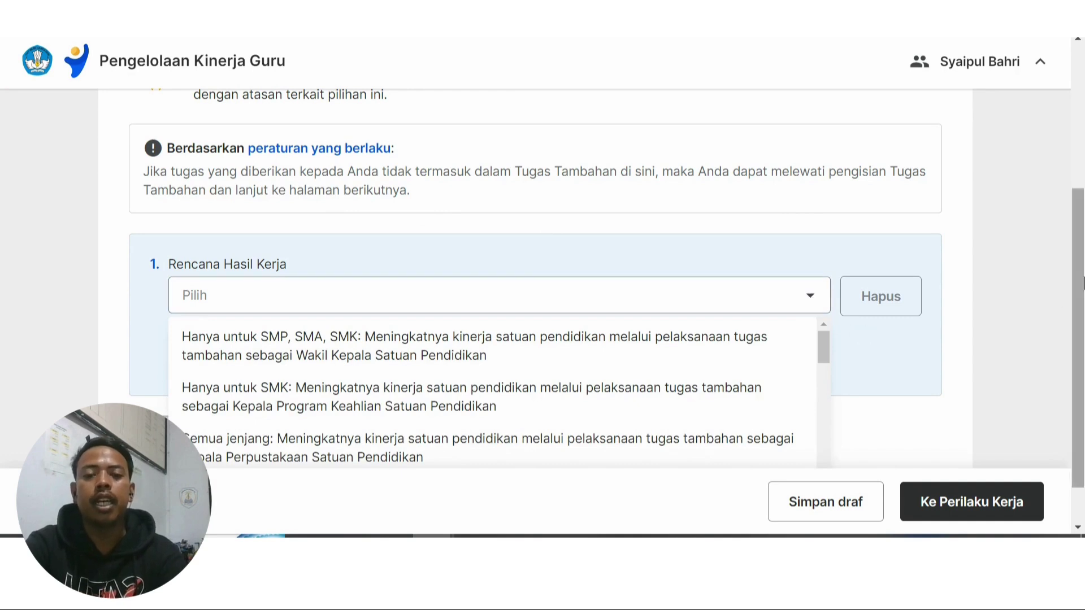
pyautogui.scroll(-1, 1083, 306)
pyautogui.scroll(-1, 1084, 306)
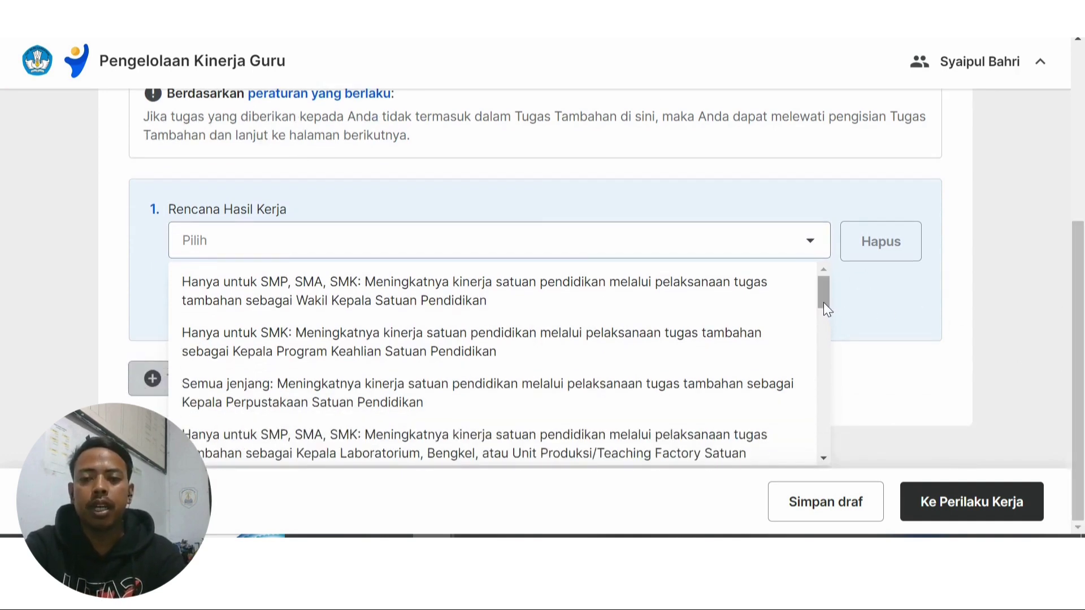
pyautogui.moveTo(823, 303); pyautogui.dragTo(826, 347)
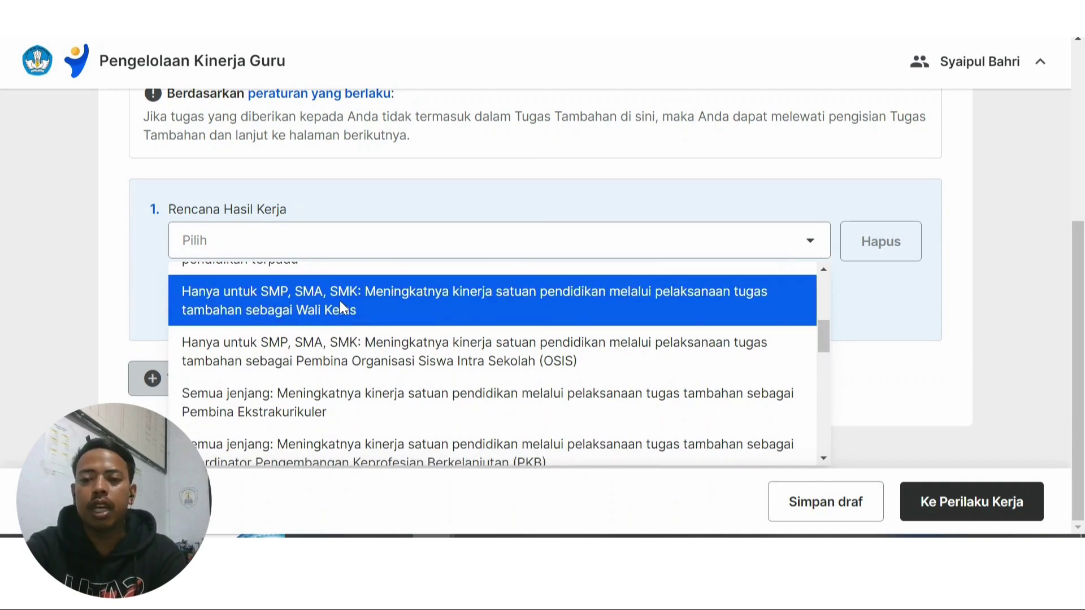
pyautogui.moveTo(823, 338); pyautogui.dragTo(816, 442)
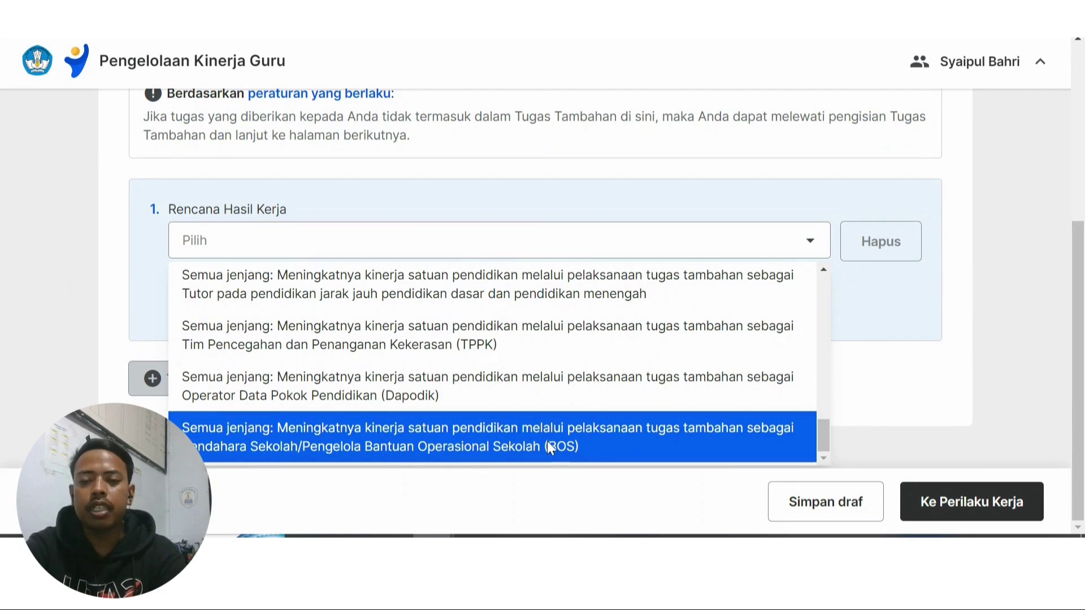
pyautogui.click(632, 445)
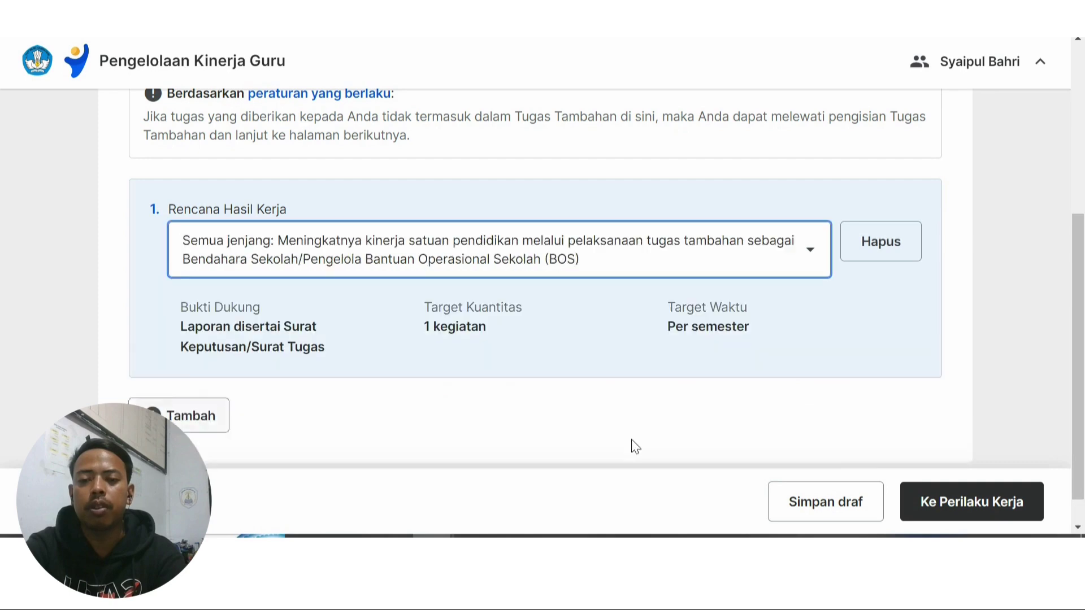
# Step: Continue to Perilaku Kerja and set the Berorientasi Pelayanan Indikator Perilaku to "Memahami kebutuhan peserta didik dan berusaha memenuhinya"
pyautogui.click(978, 505)
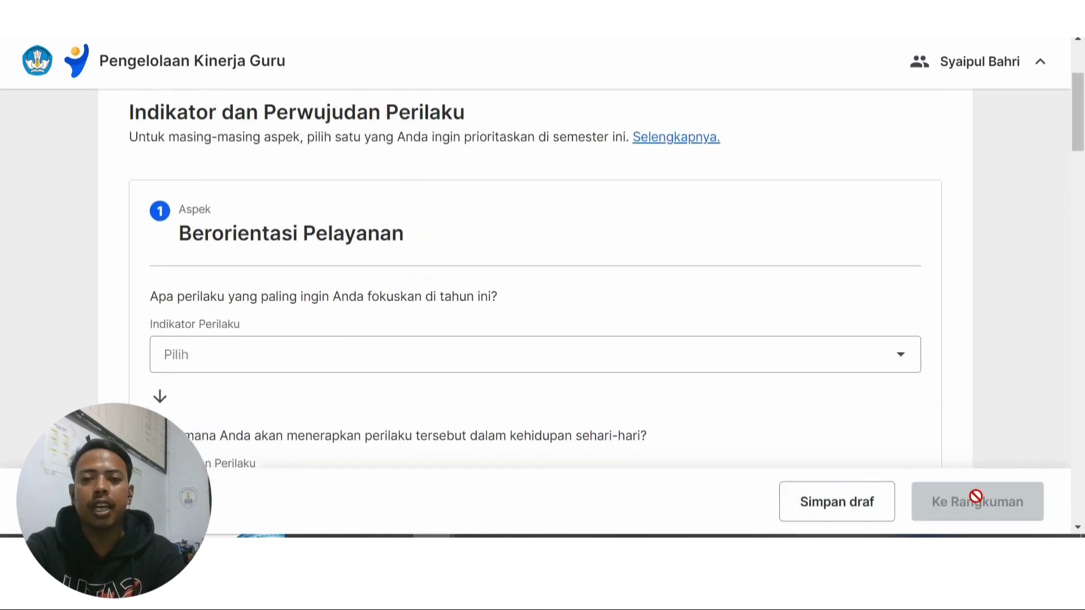
pyautogui.moveTo(1079, 127)
pyautogui.mouseDown()
pyautogui.moveTo(1074, 168)
pyautogui.moveTo(1074, 107)
pyautogui.moveTo(1082, 500)
pyautogui.moveTo(1082, 85)
pyautogui.moveTo(1082, 136)
pyautogui.mouseUp()
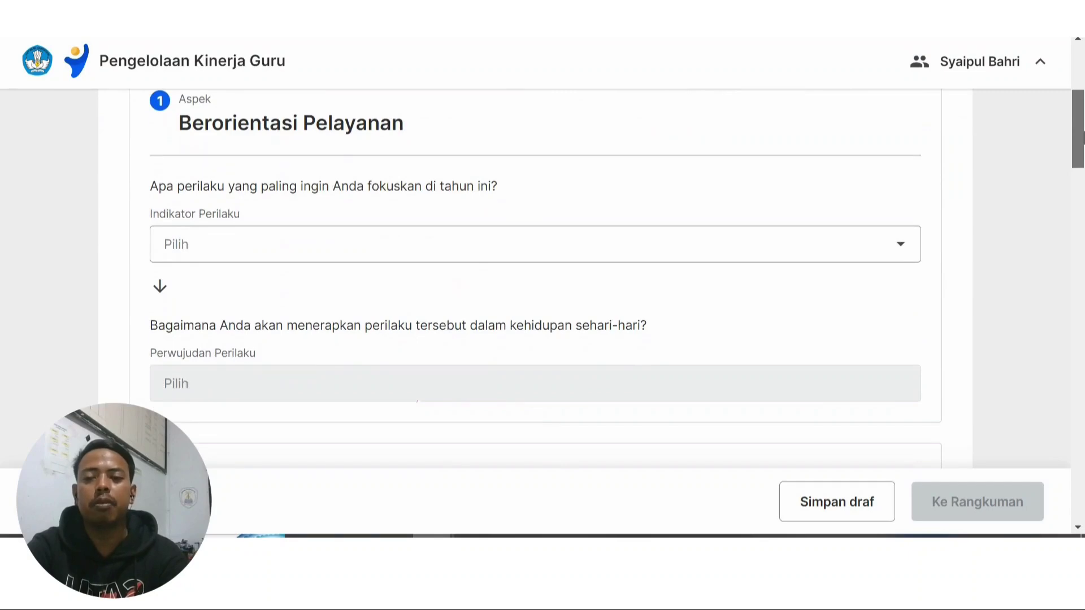
pyautogui.click(869, 250)
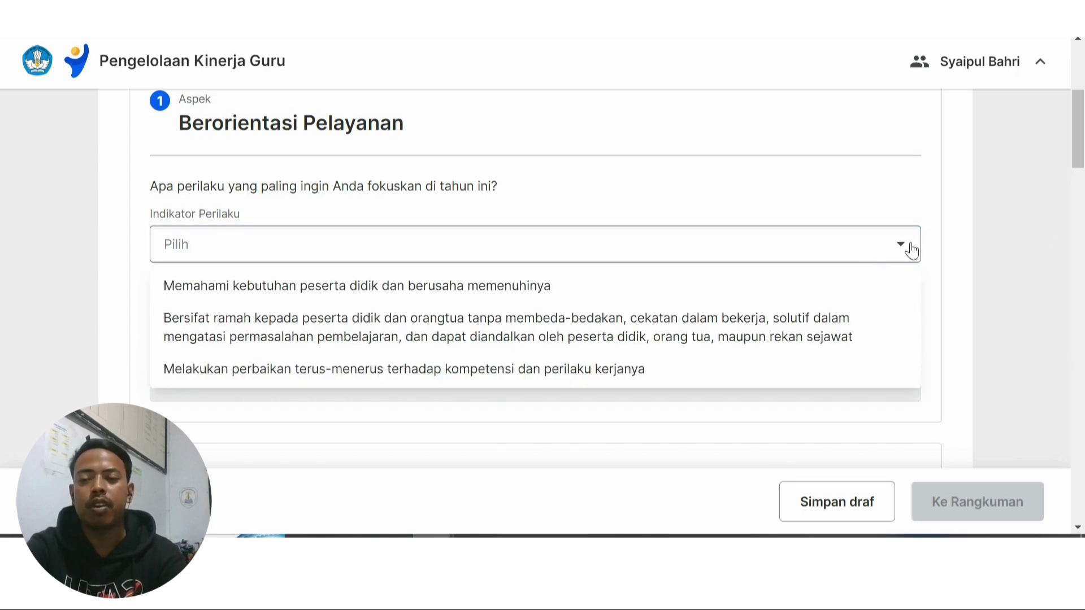
pyautogui.click(532, 290)
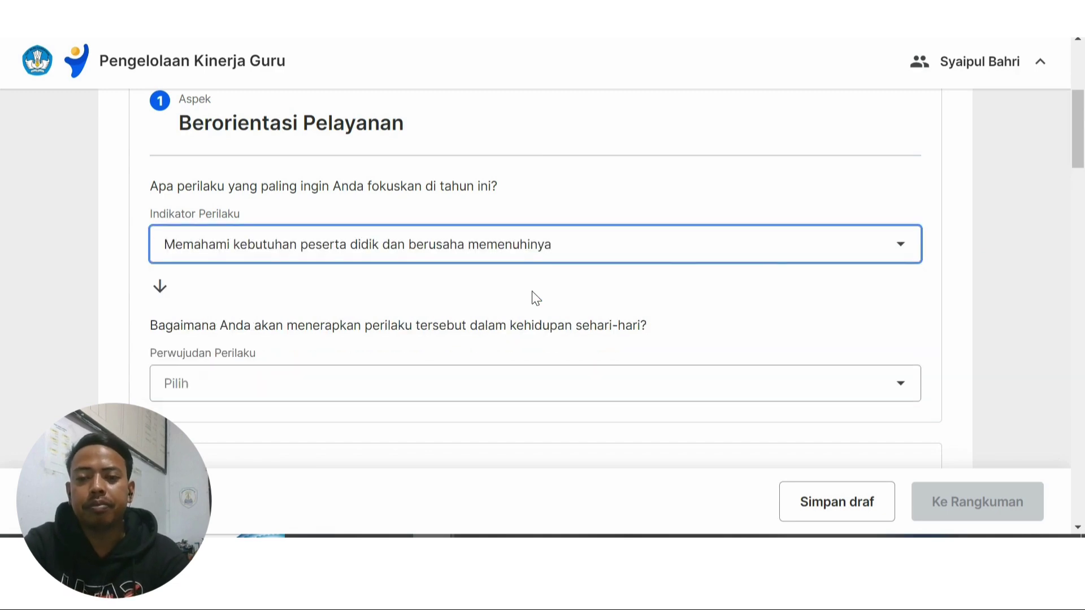
pyautogui.click(763, 254)
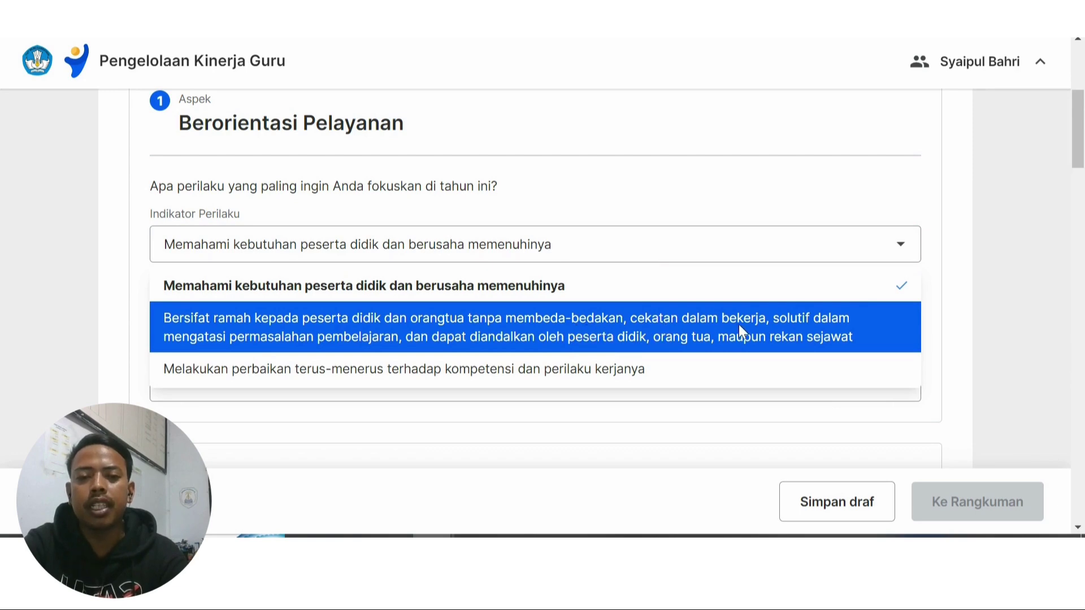
pyautogui.click(979, 245)
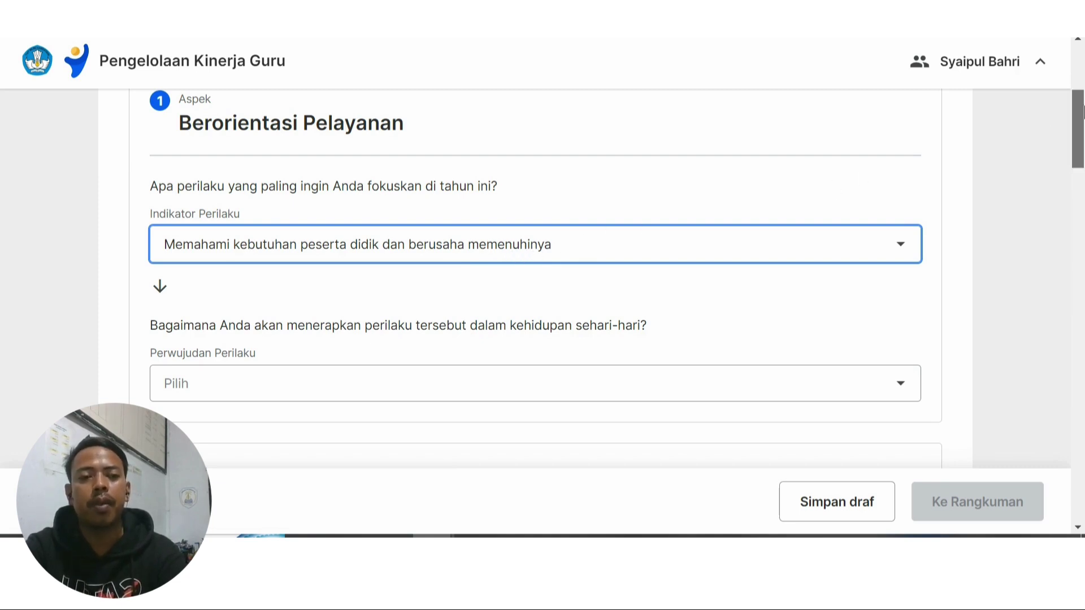
# Step: Set the Berorientasi Pelayanan Perwujudan Perilaku to "Memenuhi kebutuhan peserta didik secara responsif"
pyautogui.moveTo(1083, 111); pyautogui.dragTo(1082, 141)
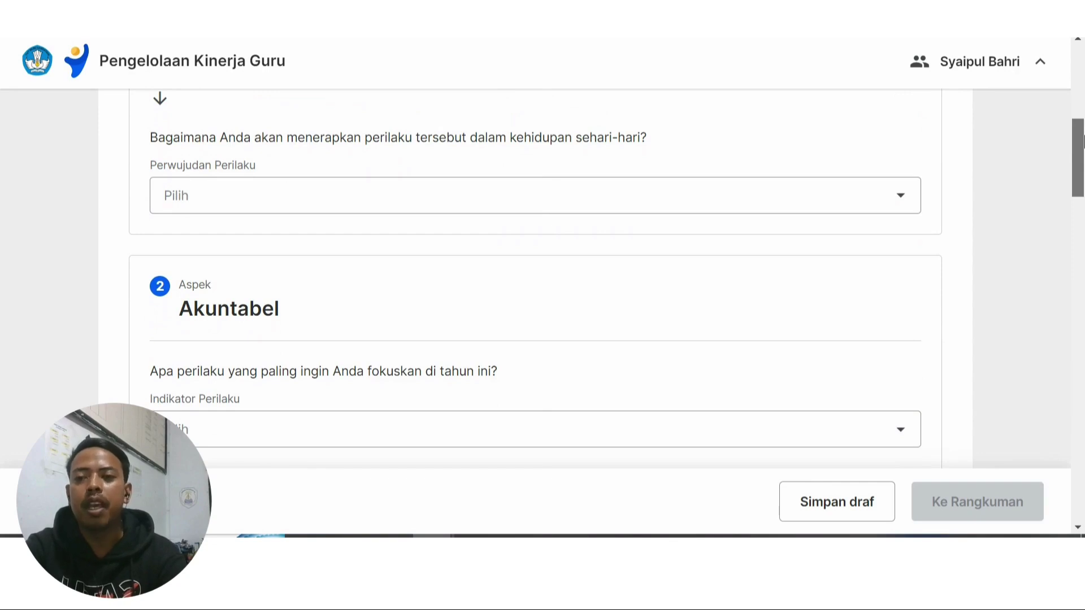
pyautogui.click(370, 196)
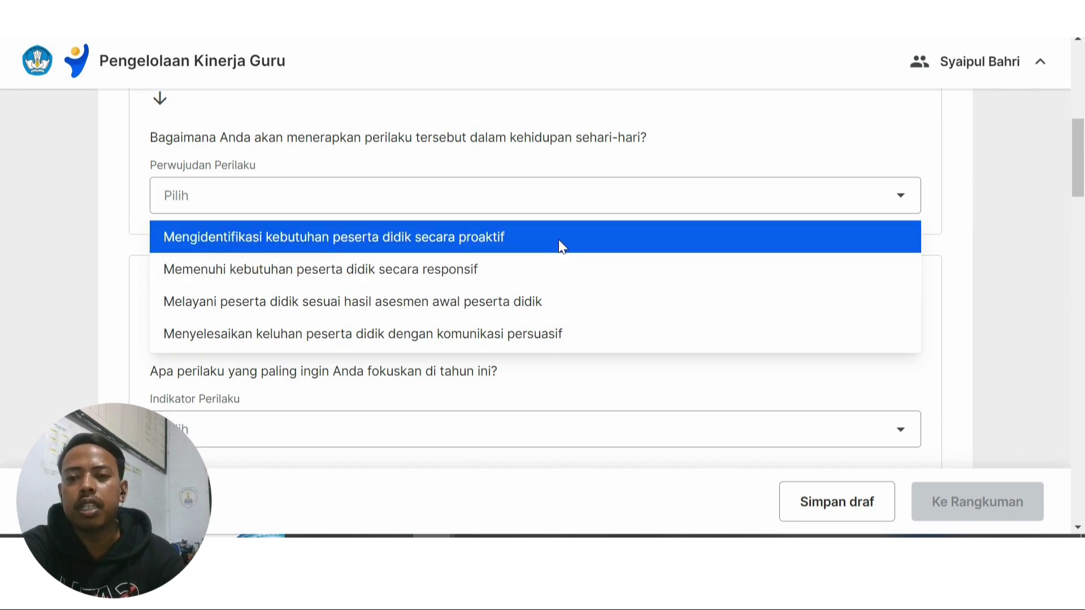
pyautogui.click(548, 270)
# Step: Set the Akuntabel Indikator Perilaku to "Melaksanakan tugas dengan jujur, bertanggung jawab, cermat, disiplin, dan berintegritas tinggi"
pyautogui.moveTo(1078, 180); pyautogui.dragTo(1083, 214)
pyautogui.click(860, 219)
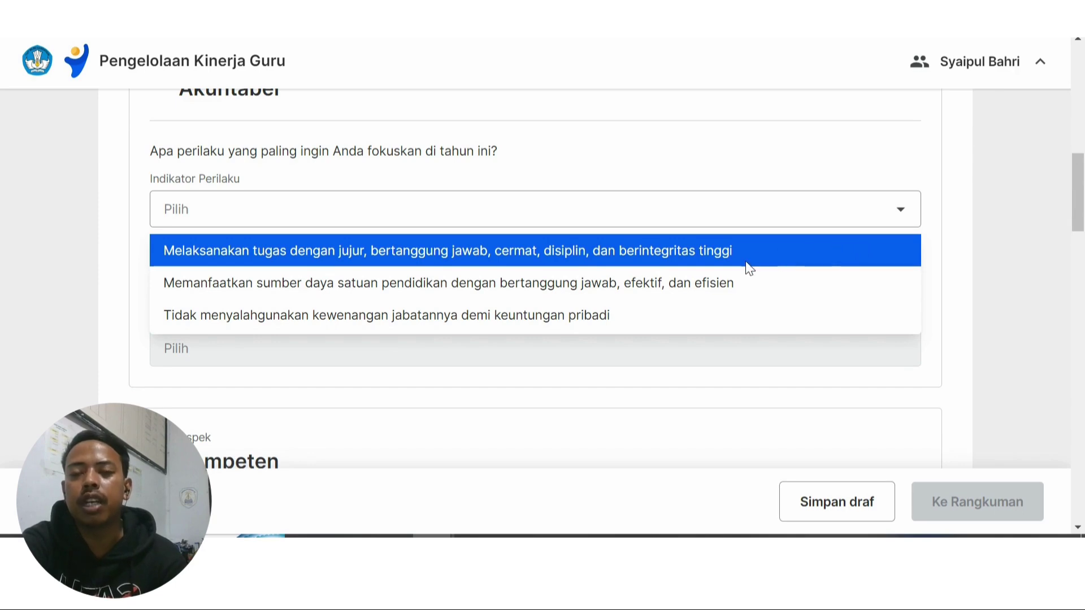
pyautogui.click(611, 253)
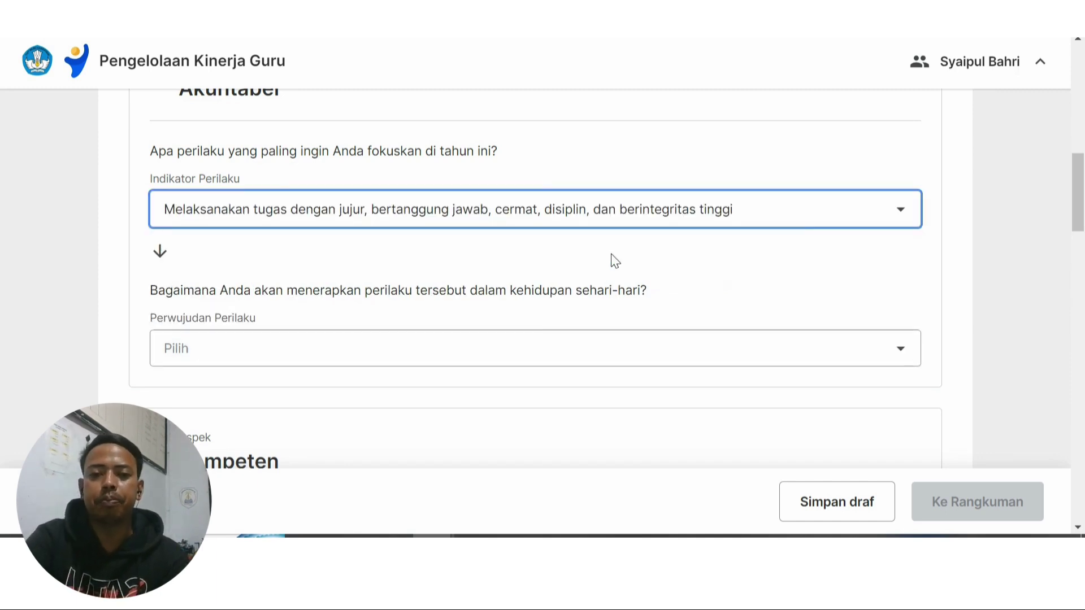
# Step: Try "Melaksanakan pekerjaan sesuai dengan ketentuan" and "Menolak segala bentuk gratifikasi, korupsi, kolusi, dan nepotisme" as the Akuntabel Perwujudan Perilaku
pyautogui.moveTo(1084, 163); pyautogui.dragTo(1084, 193)
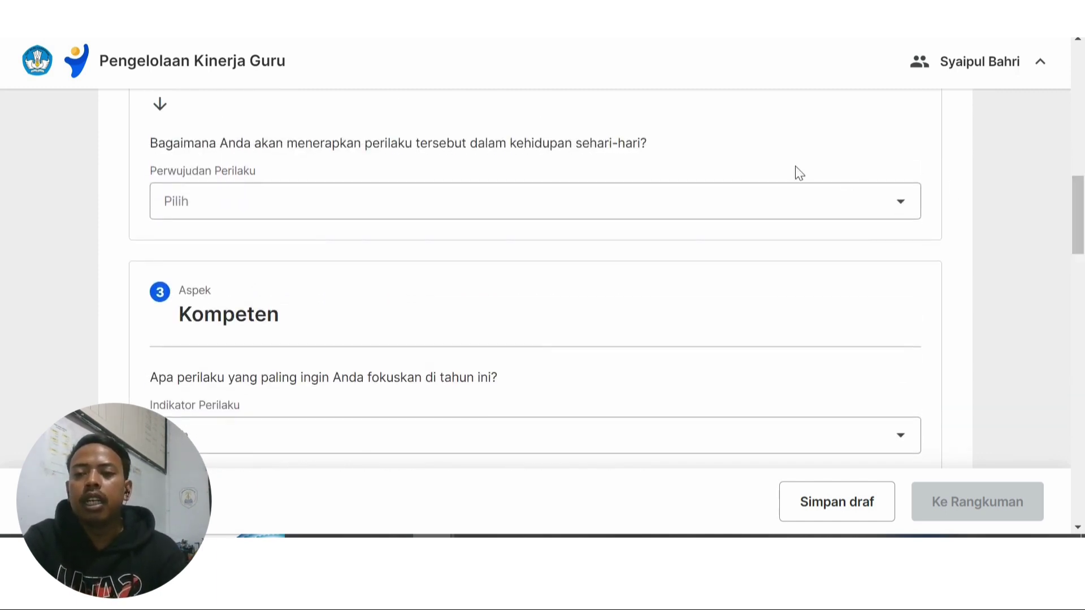
pyautogui.click(613, 203)
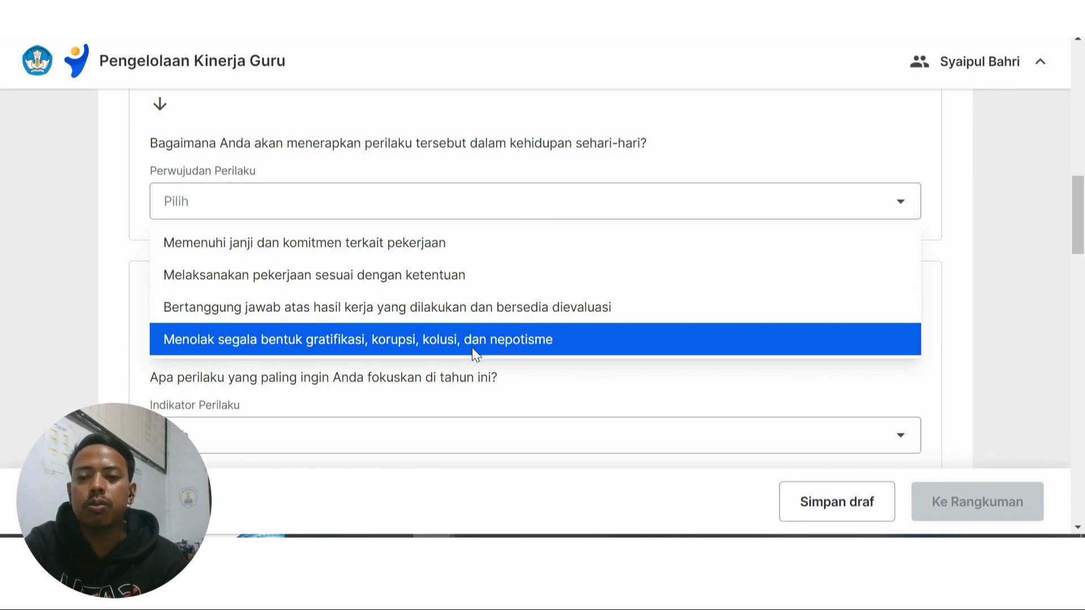
pyautogui.click(450, 275)
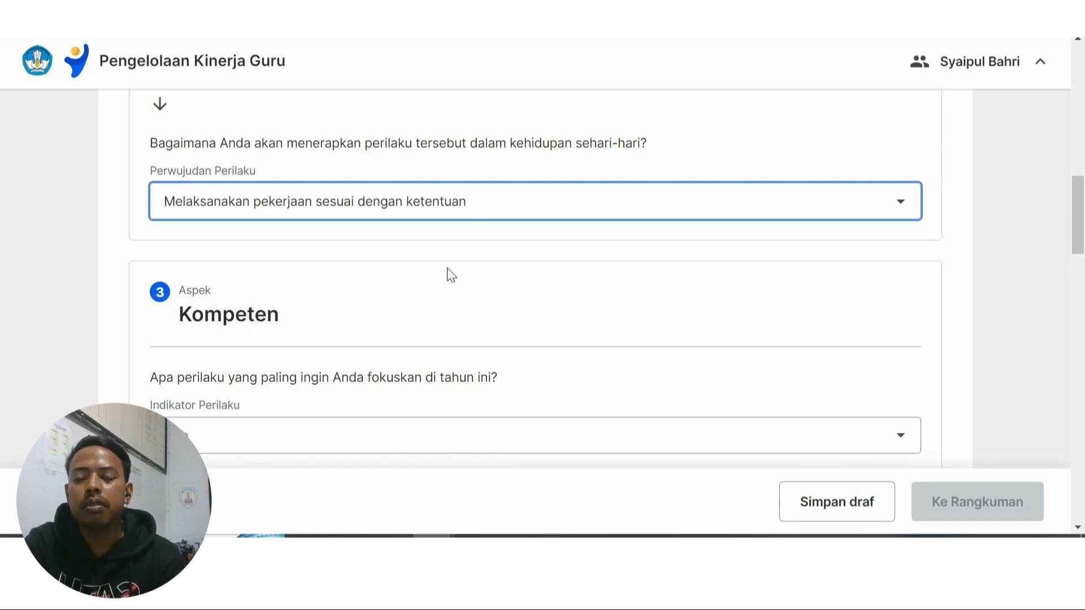
pyautogui.click(474, 215)
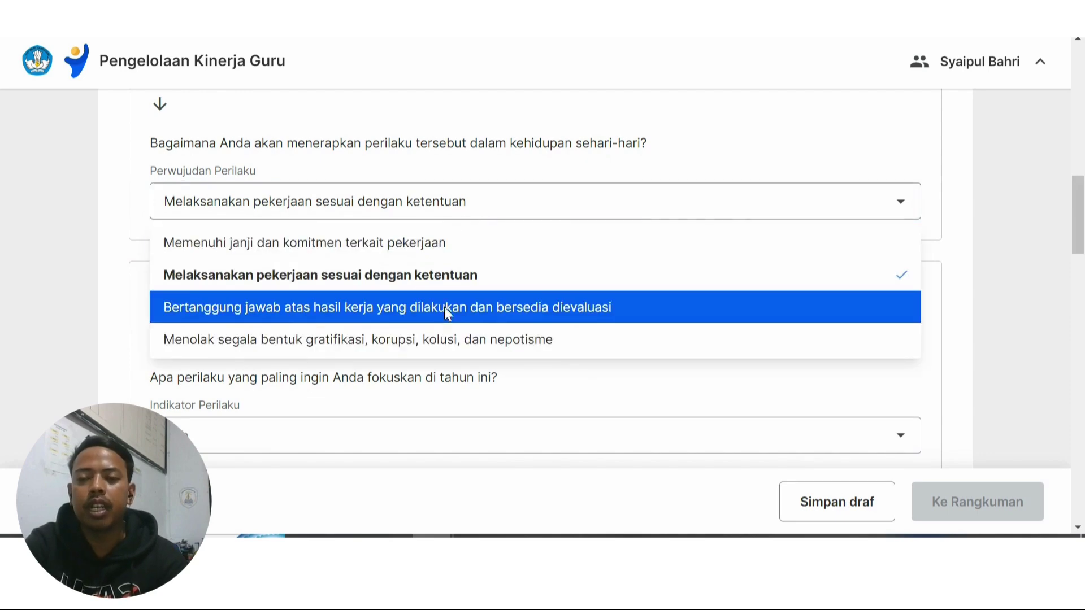
pyautogui.click(428, 338)
# Step: Set the Akuntabel Perwujudan Perilaku to "Memenuhi janji dan komitmen terkait pekerjaan"
pyautogui.click(581, 206)
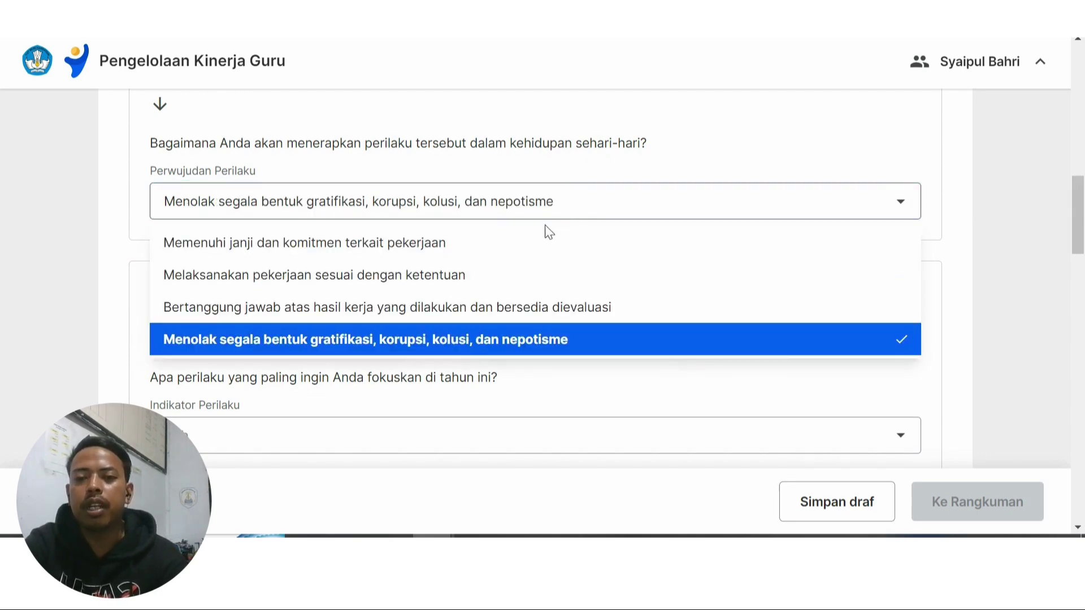
pyautogui.click(527, 247)
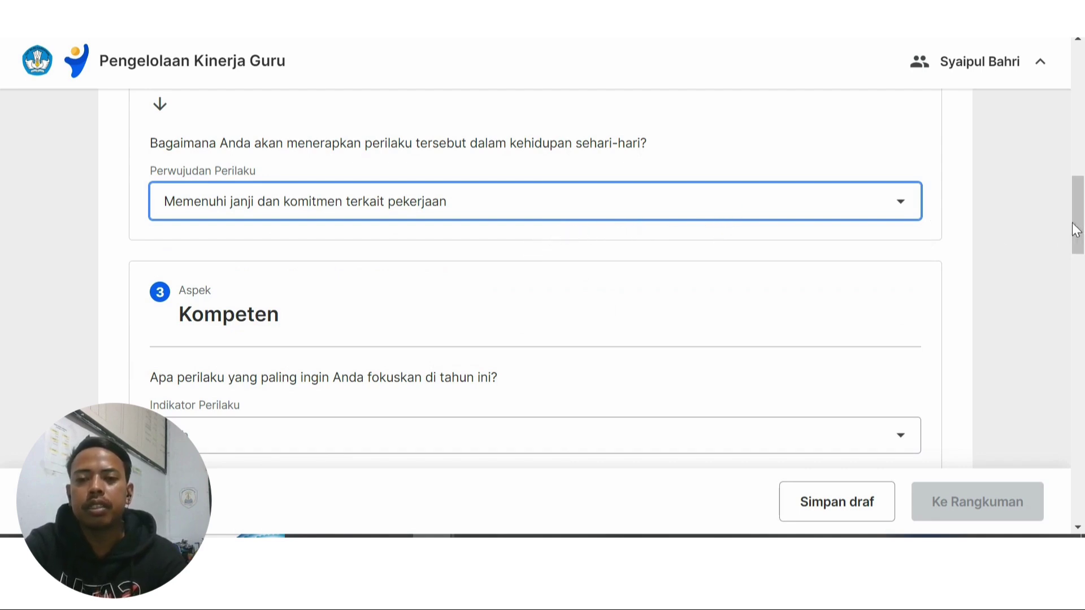
# Step: Change the Akuntabel Perwujudan Perilaku to "Menolak segala bentuk gratifikasi, korupsi, kolusi, dan nepotisme"
pyautogui.moveTo(1079, 229)
pyautogui.mouseDown()
pyautogui.moveTo(1081, 263)
pyautogui.moveTo(1081, 241)
pyautogui.mouseUp()
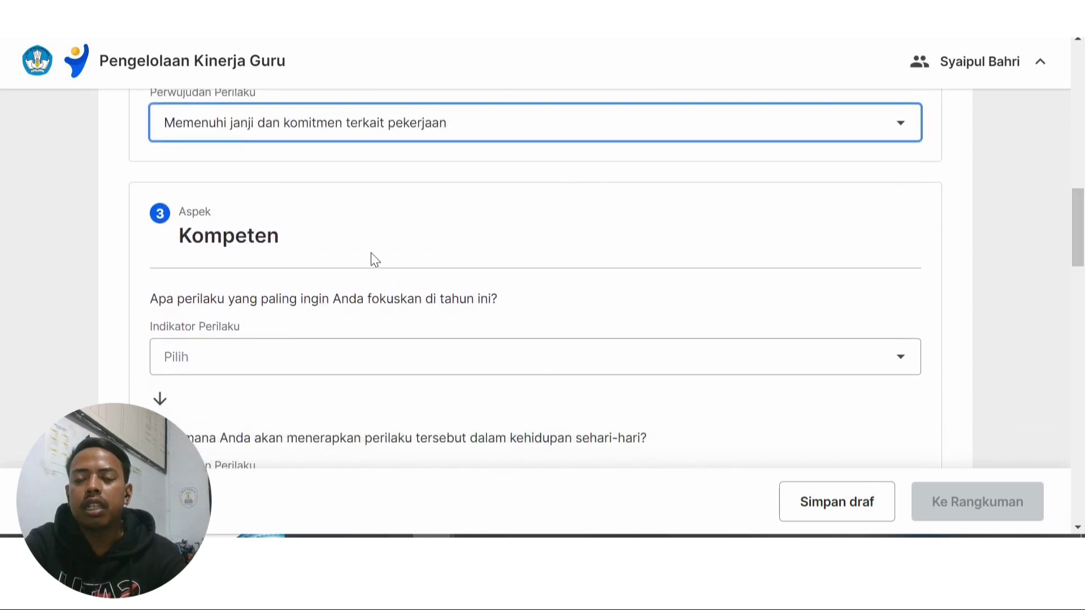
pyautogui.click(408, 136)
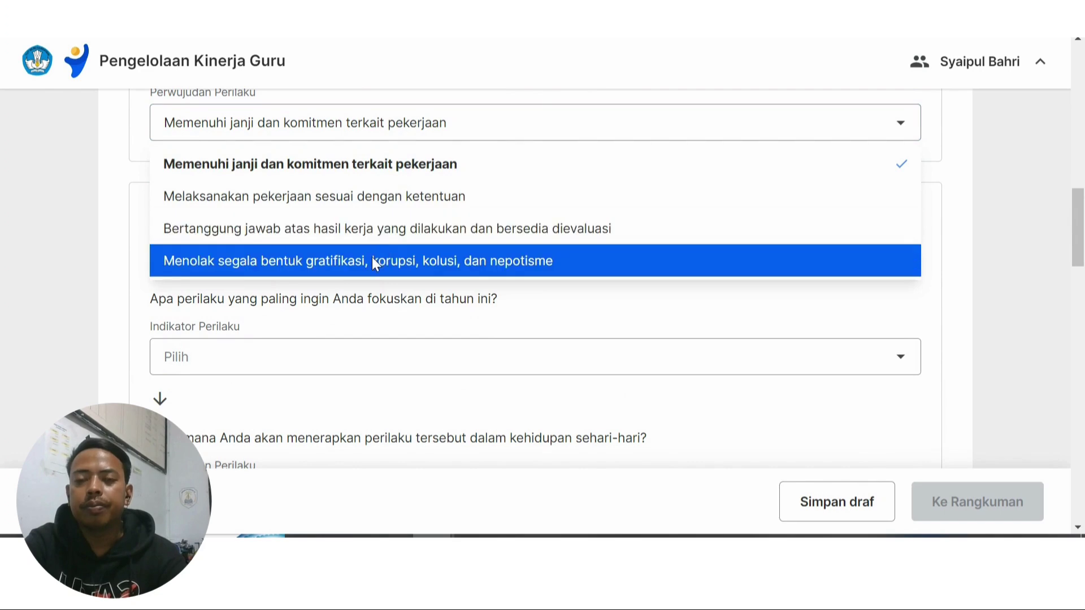
pyautogui.click(372, 258)
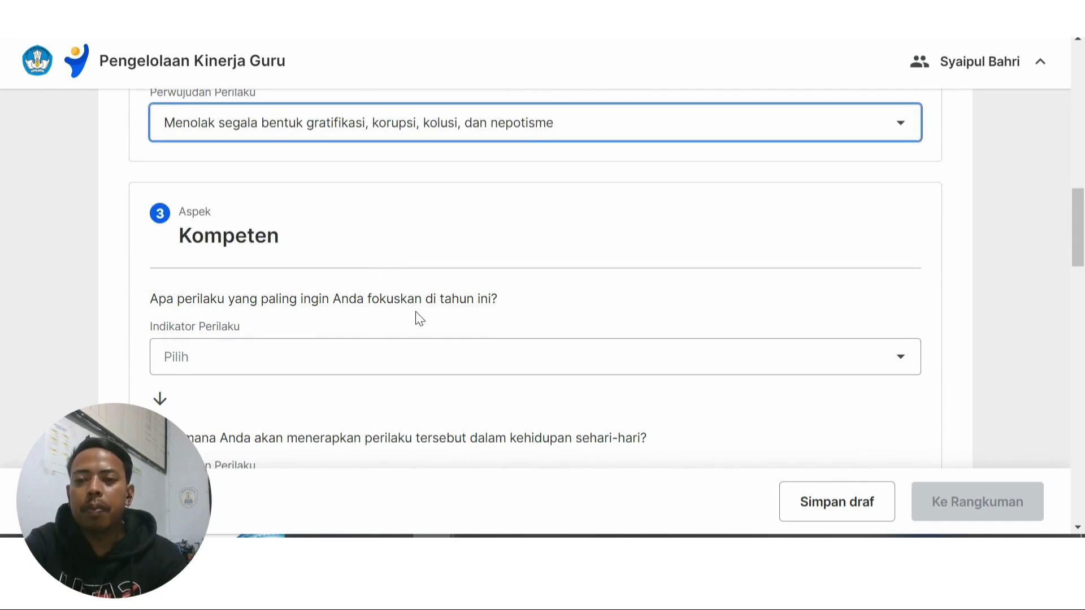
# Step: Set the Kompeten Indikator Perilaku to "Membantu peserta didik, rekan sejawat, dan orang lain untuk saling belajar"
pyautogui.moveTo(1084, 249); pyautogui.dragTo(1084, 263)
pyautogui.click(838, 242)
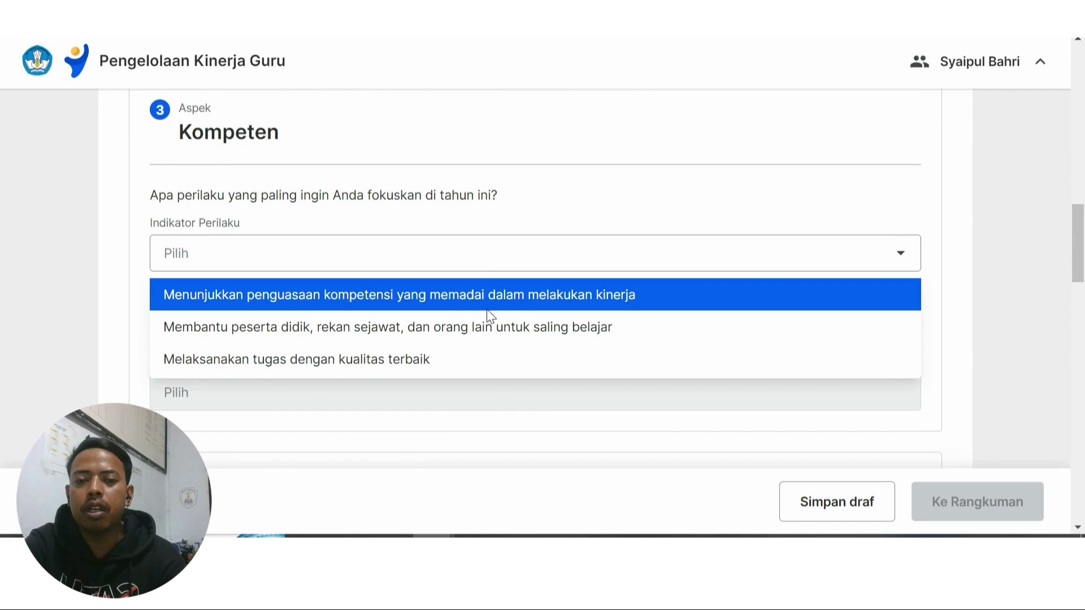
pyautogui.click(364, 337)
# Step: Set the Kompeten Perwujudan Perilaku to "Memfasilitasi proses berbagi pengetahuan antar rekan sejawat, peserta didik, orang tua, dan masyarakat atau dunia kerja"
pyautogui.click(354, 394)
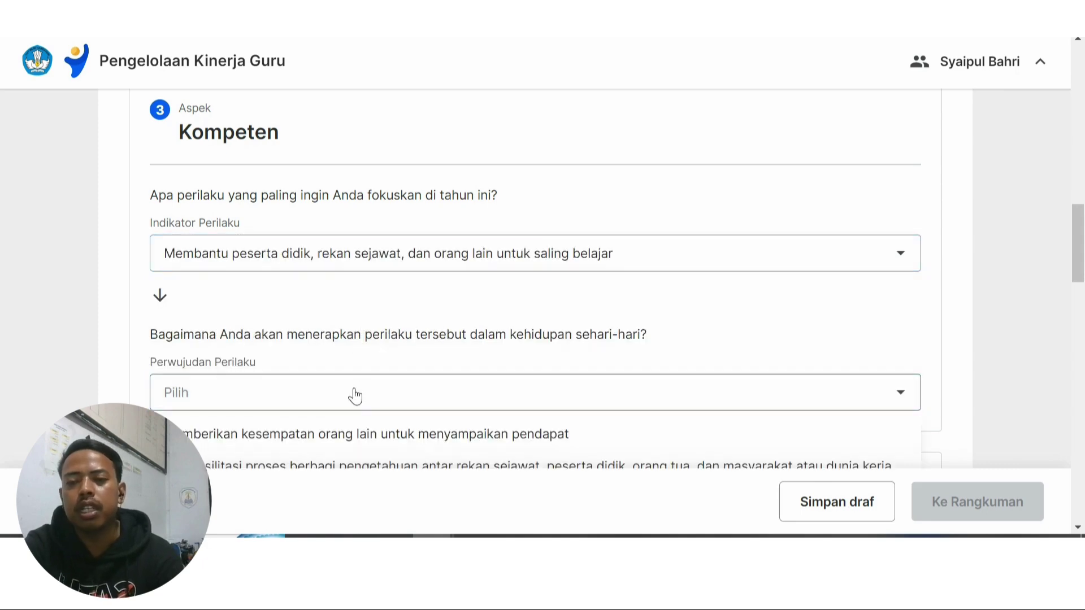
pyautogui.moveTo(1081, 246); pyautogui.dragTo(1080, 285)
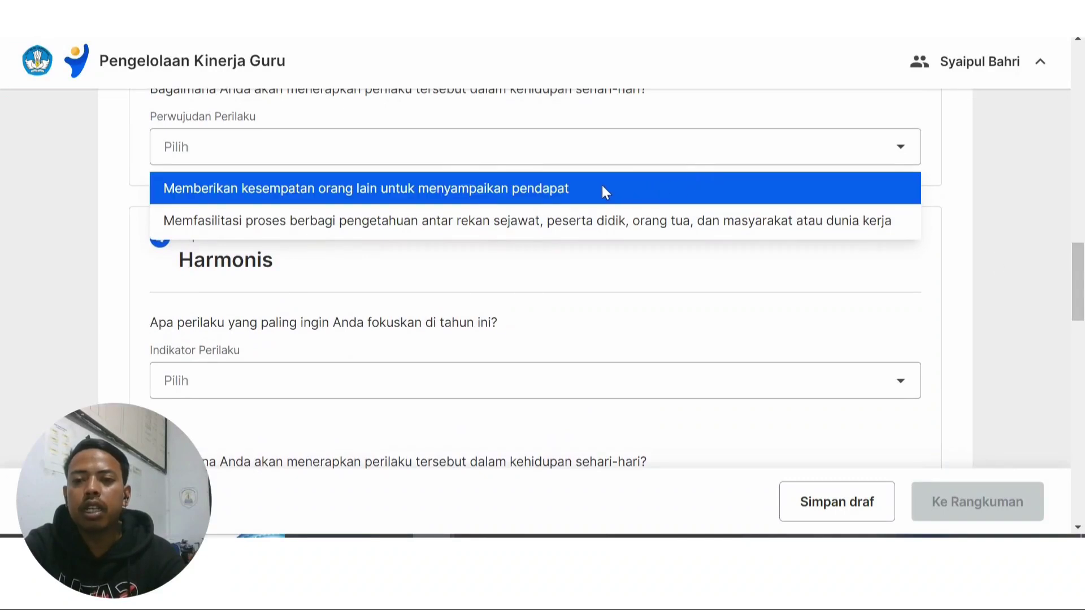
pyautogui.click(525, 220)
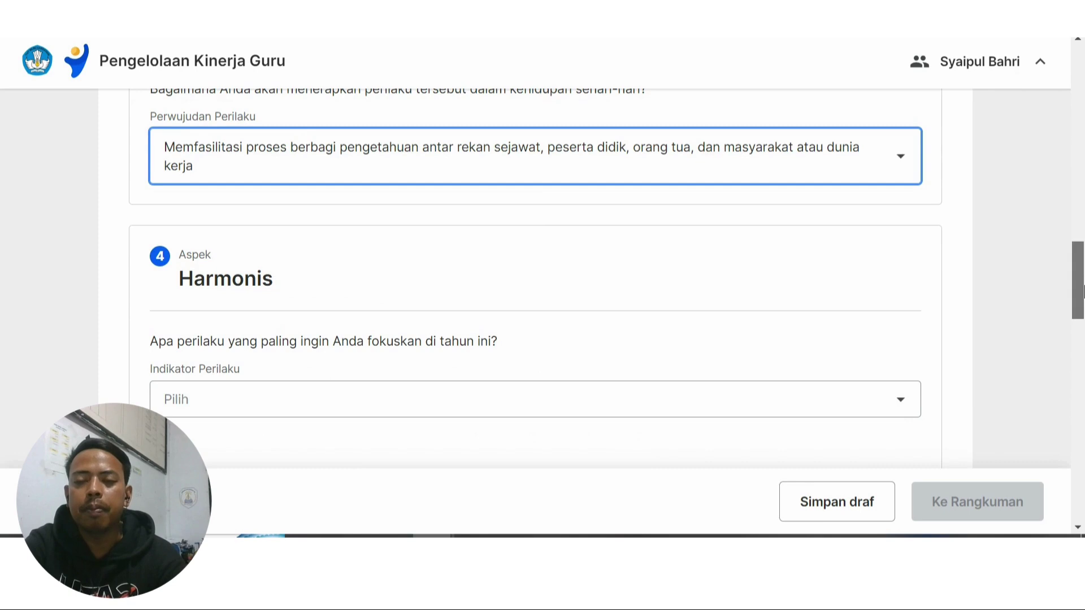
# Step: Set Harmonis Indikator Perilaku to "Menghargai setiap warga satuan pendidikan apapun latar belakangnya" and Perwujudan Perilaku to "Menghormati gagasan yang disampaikan orang lain"
pyautogui.scroll(-3, 1082, 291)
pyautogui.click(793, 257)
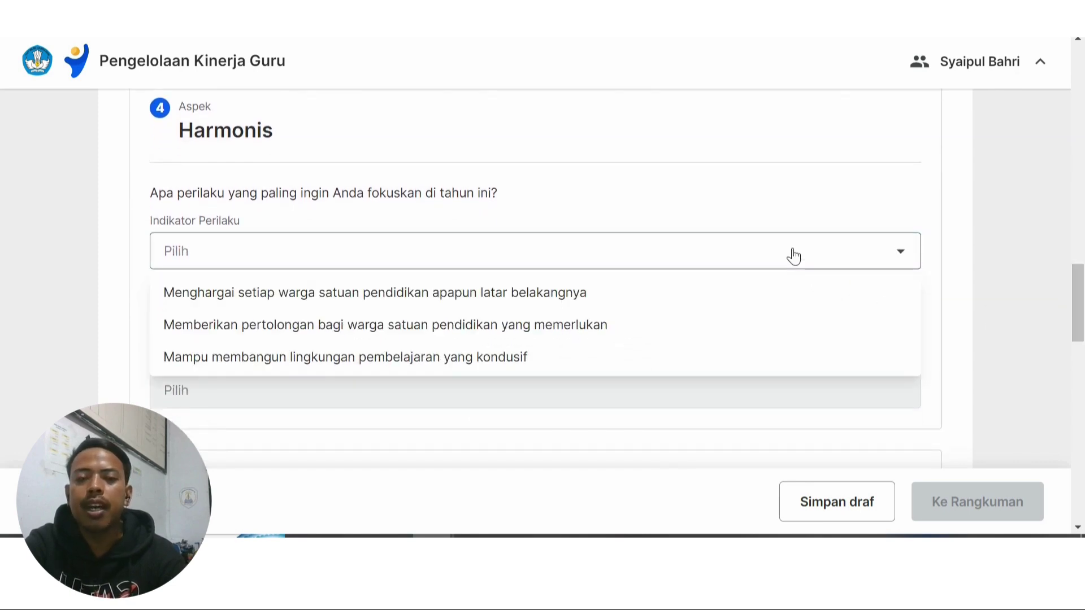
pyautogui.click(619, 293)
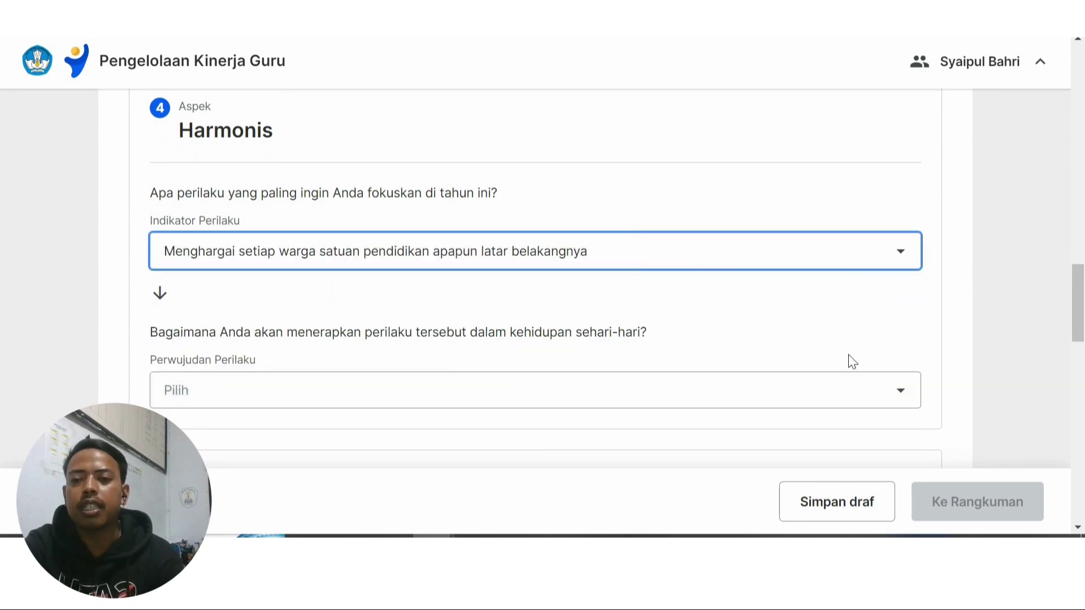
pyautogui.moveTo(1080, 280); pyautogui.dragTo(1080, 311)
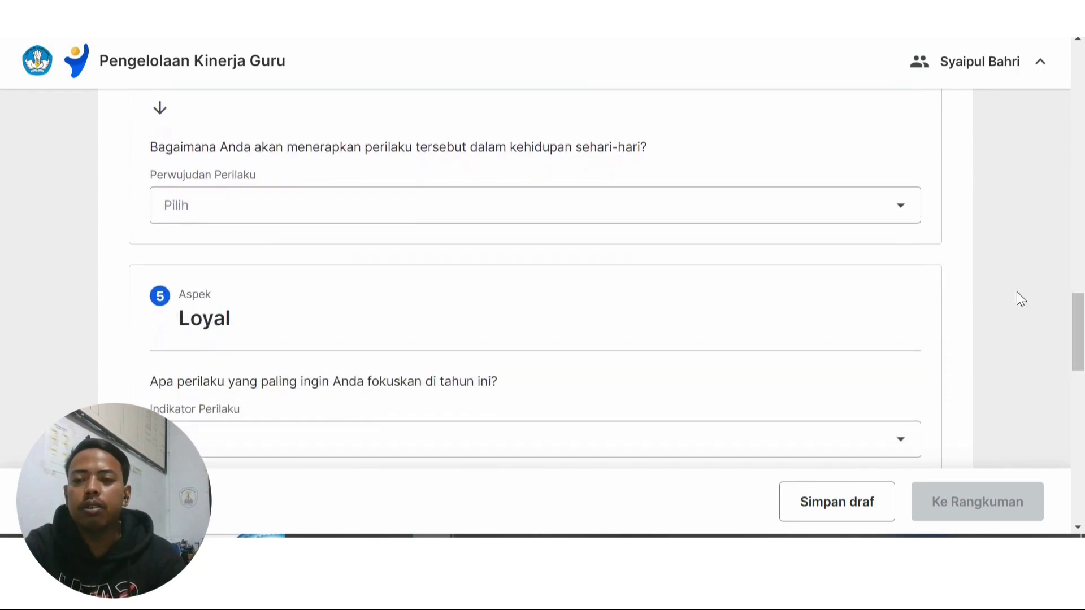
pyautogui.click(844, 213)
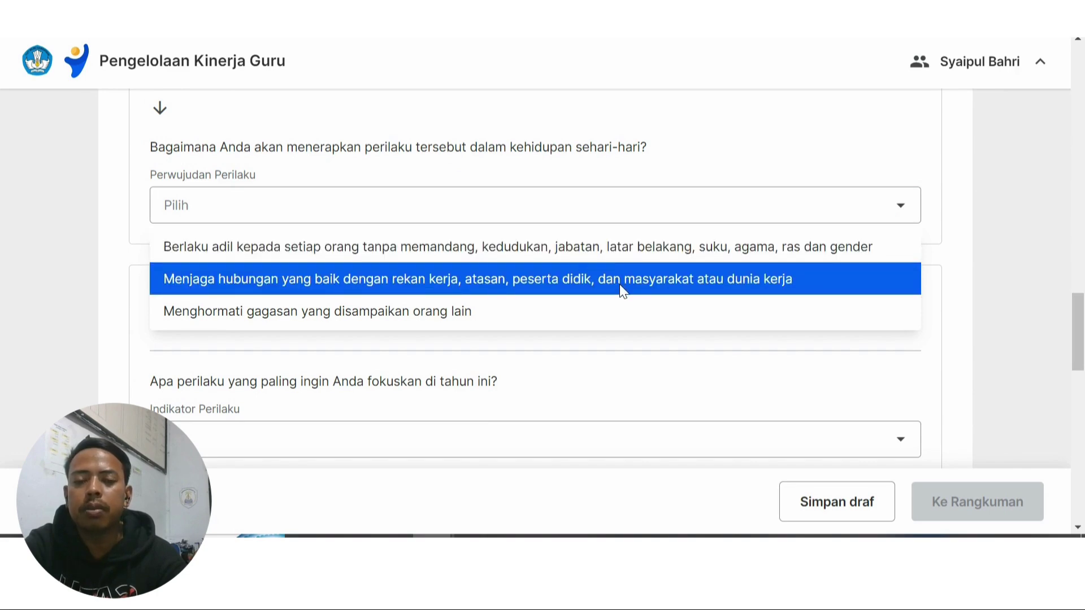
pyautogui.click(610, 310)
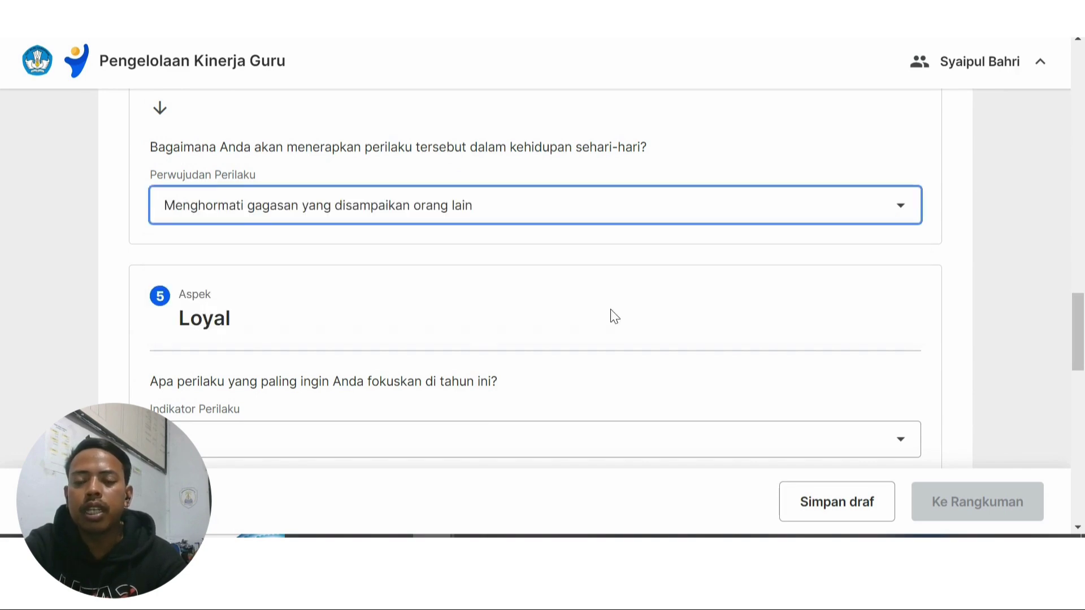
# Step: Set Loyal Indikator Perilaku to "Memegang teguh moral dan mematuhi peraturan perundang-undangan yang berlaku" and Perwujudan Perilaku to "Menyebarkan informasi yang mendukung transformasi pembelajaran"
pyautogui.moveTo(1081, 299); pyautogui.dragTo(1081, 322)
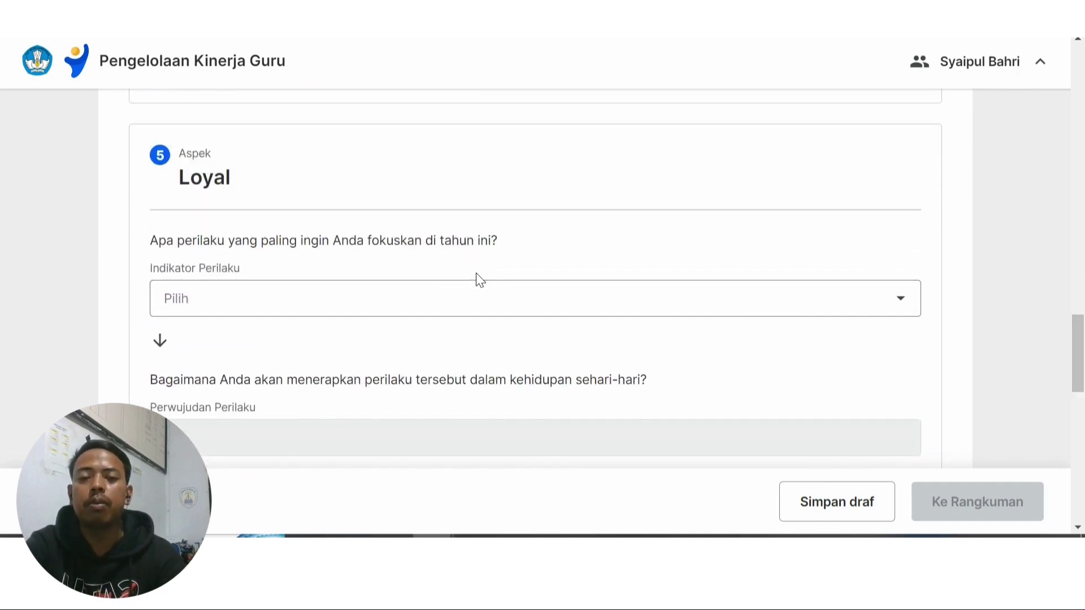
pyautogui.click(312, 301)
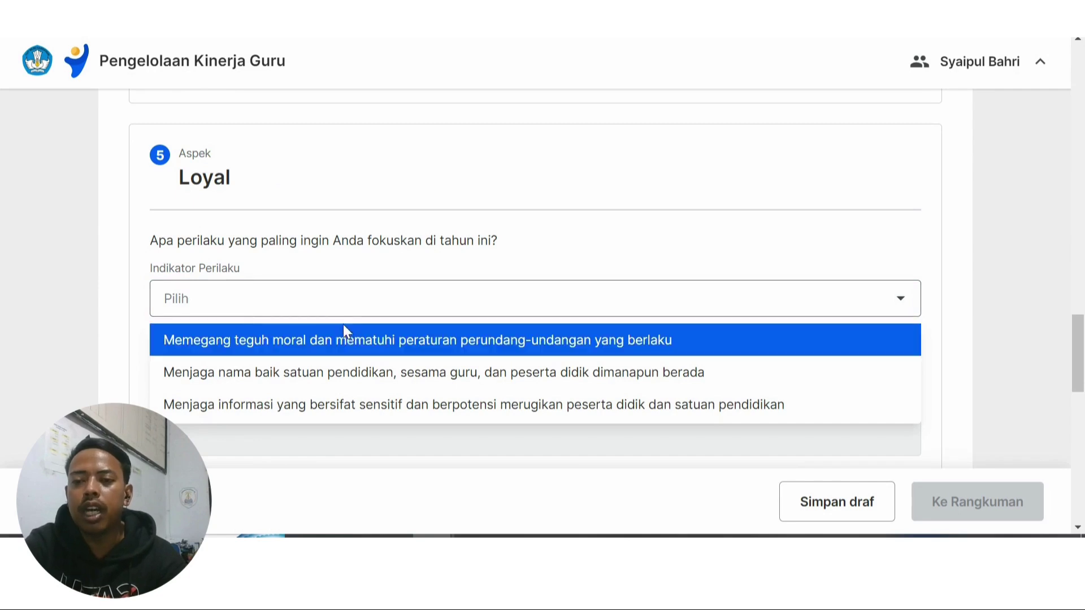
pyautogui.click(448, 353)
pyautogui.scroll(-4, 1083, 341)
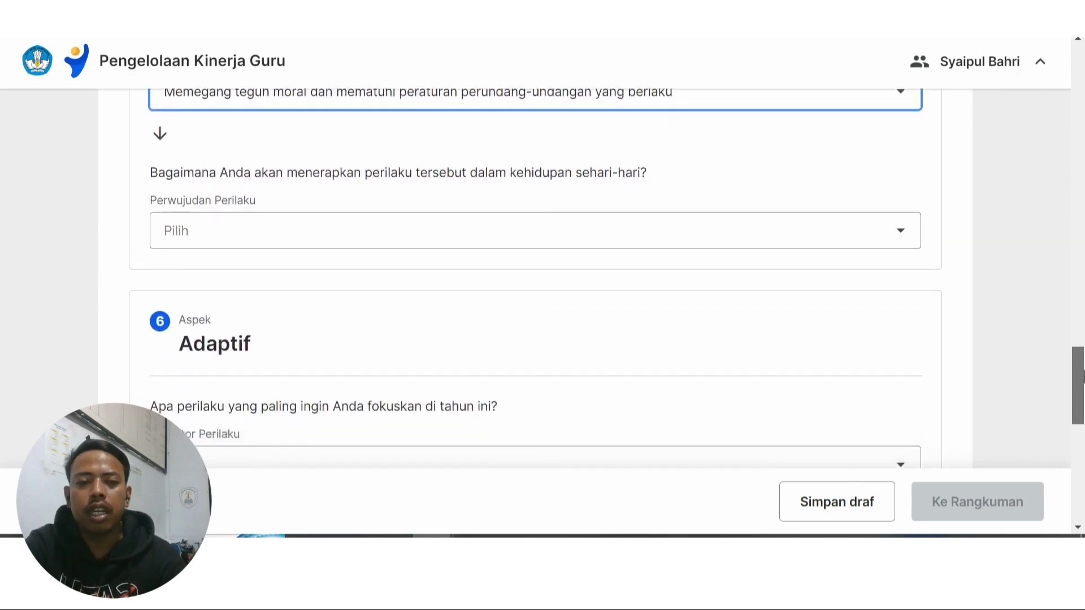
pyautogui.click(817, 214)
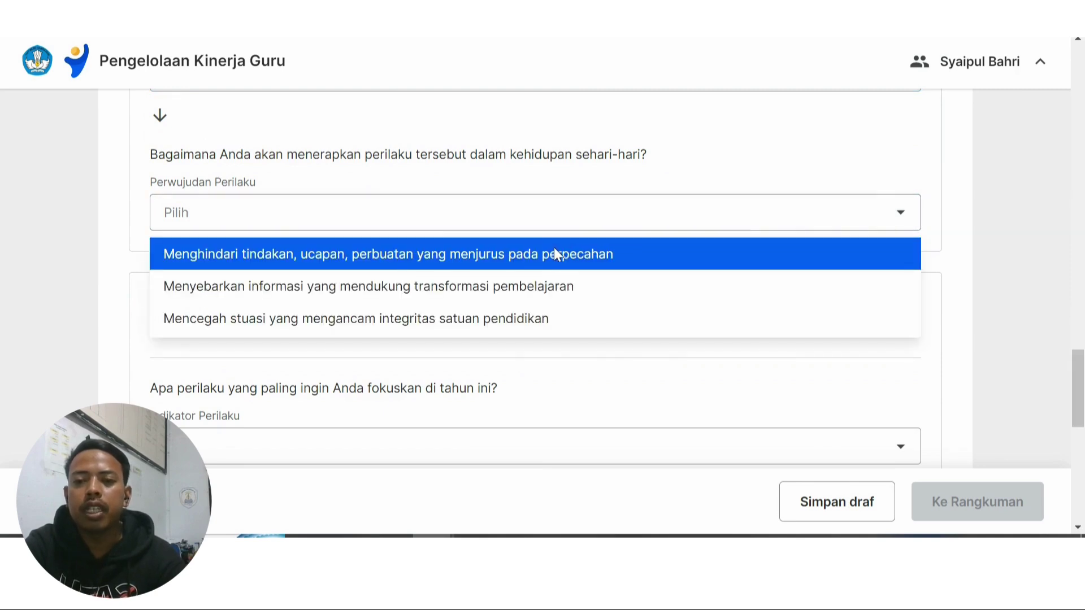
pyautogui.click(493, 287)
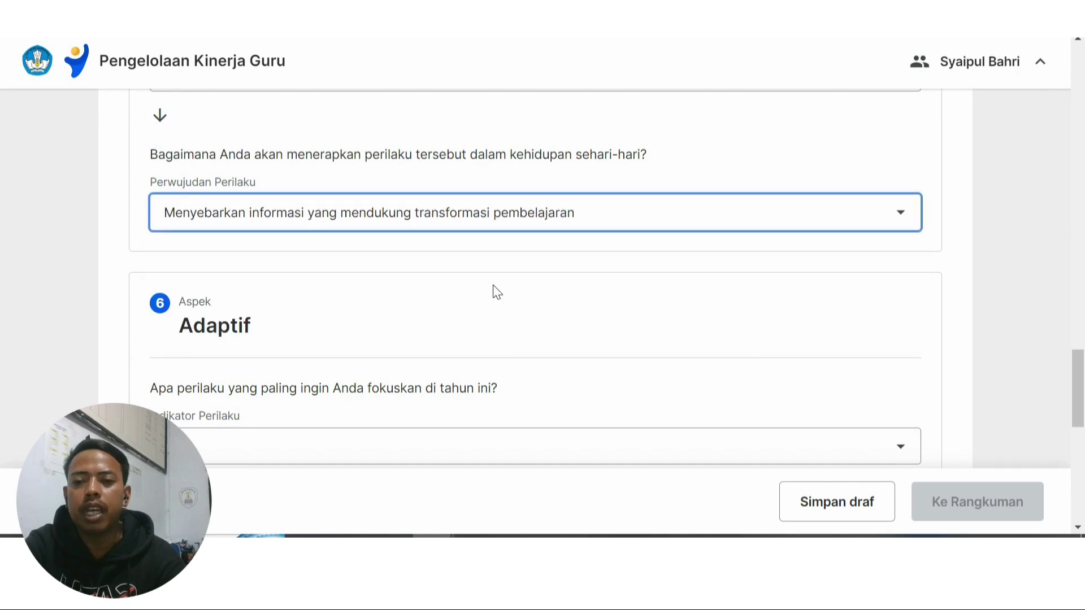
# Step: Set Adaptif Indikator Perilaku to "Terus berinovasi dan mengembangkan kreativitas untuk memajukan satuan pendidikan" and Perwujudan Perilaku to "Memanfaatkan teknologi informasi untuk mendukung pekerjaan"
pyautogui.moveTo(1082, 368); pyautogui.dragTo(1084, 397)
pyautogui.click(846, 262)
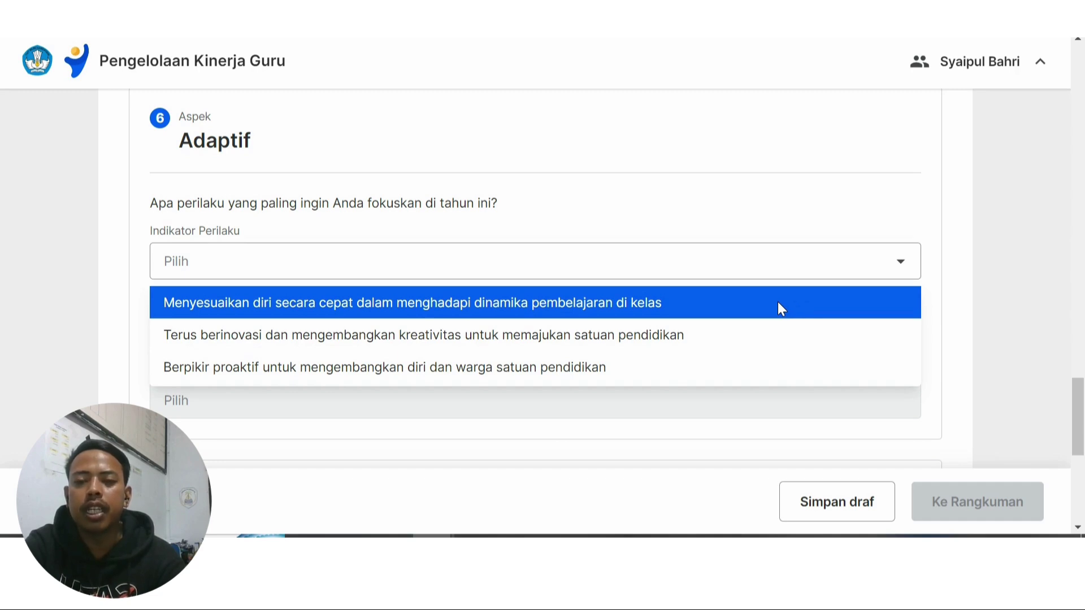
pyautogui.click(754, 335)
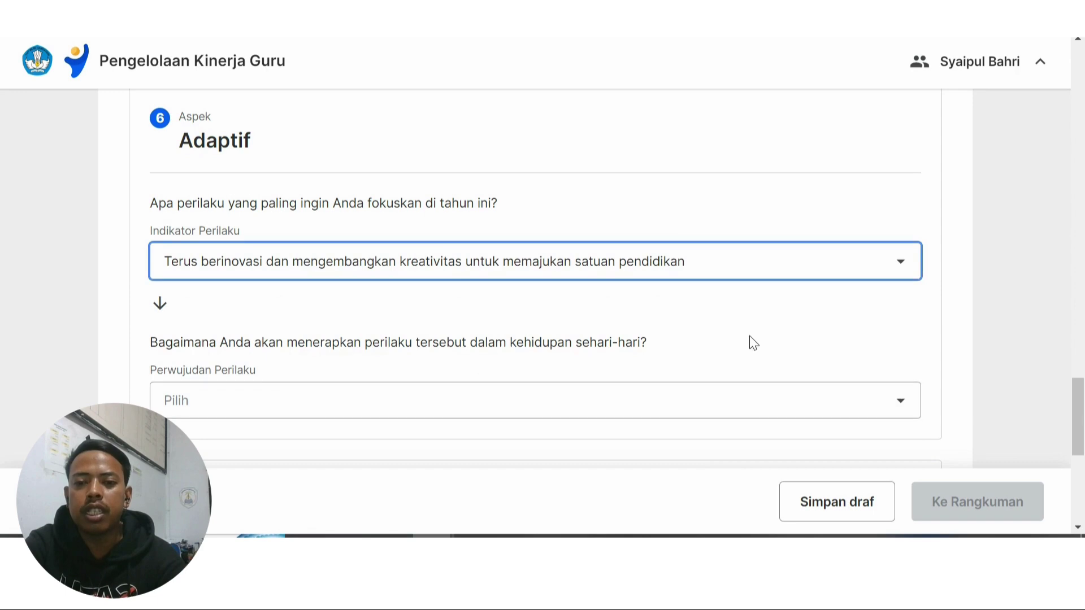
pyautogui.scroll(-3, 805, 334)
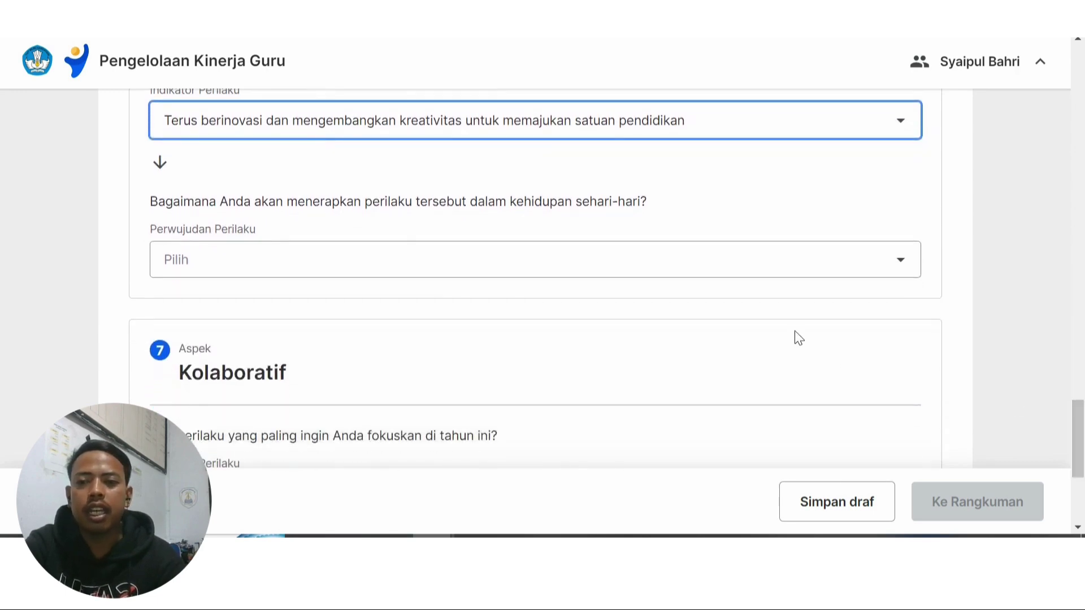
pyautogui.click(757, 263)
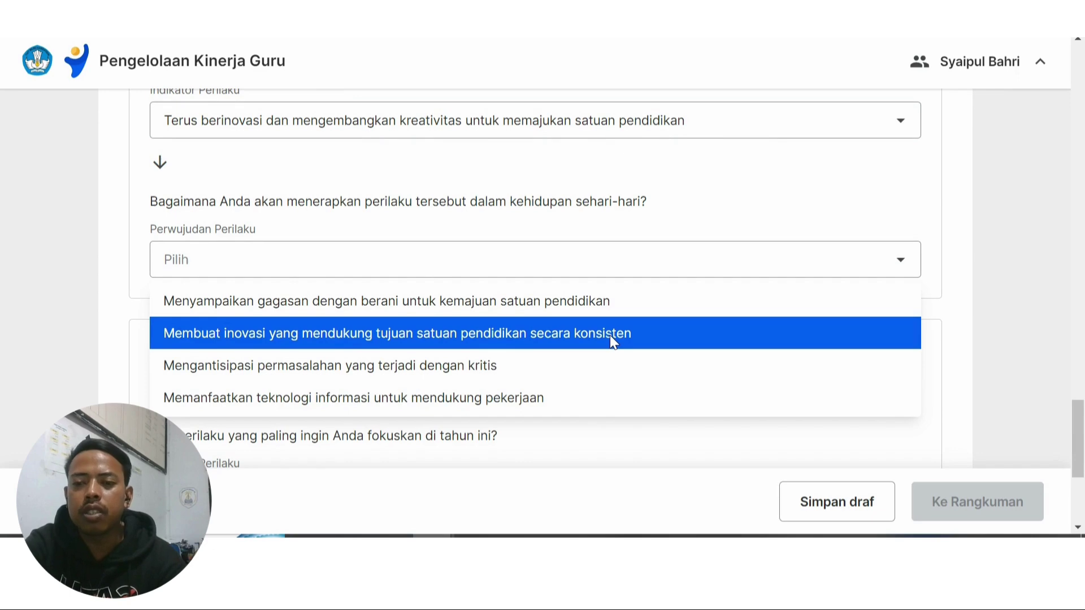
pyautogui.click(554, 398)
# Step: Set the Kolaboratif Indikator Perilaku to "Menggerakkan pemanfaatan sumber daya satuan pendidikan untuk pencapaian visi dan misi satuan pendidikan"
pyautogui.moveTo(1081, 428); pyautogui.dragTo(1083, 464)
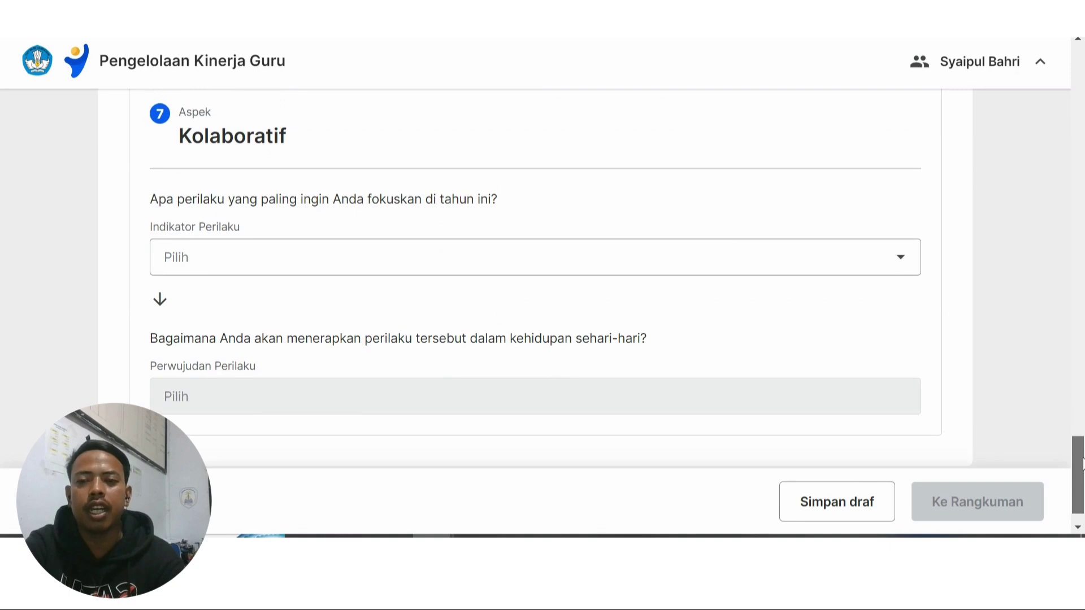
pyautogui.click(626, 256)
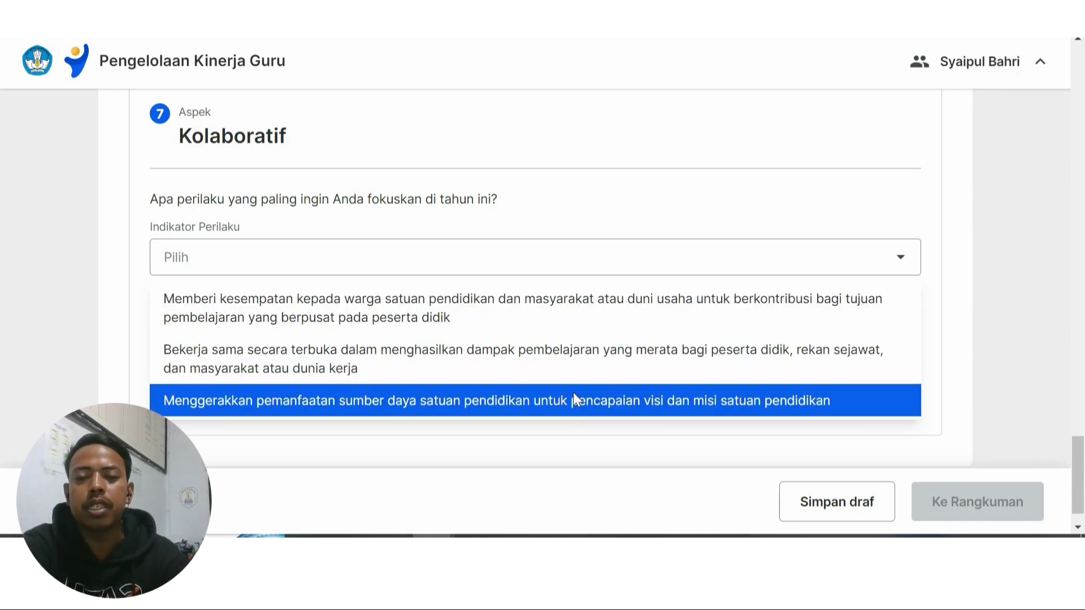
pyautogui.click(573, 393)
# Step: Set the Kolaboratif Perwujudan Perilaku to "Mendorong peserta didik, rekan sejawat, dan masyarakat atau dunia kerja untuk dapat terlibat aktif dalam pencapaian tujuan satuan pendidikan"
pyautogui.click(644, 405)
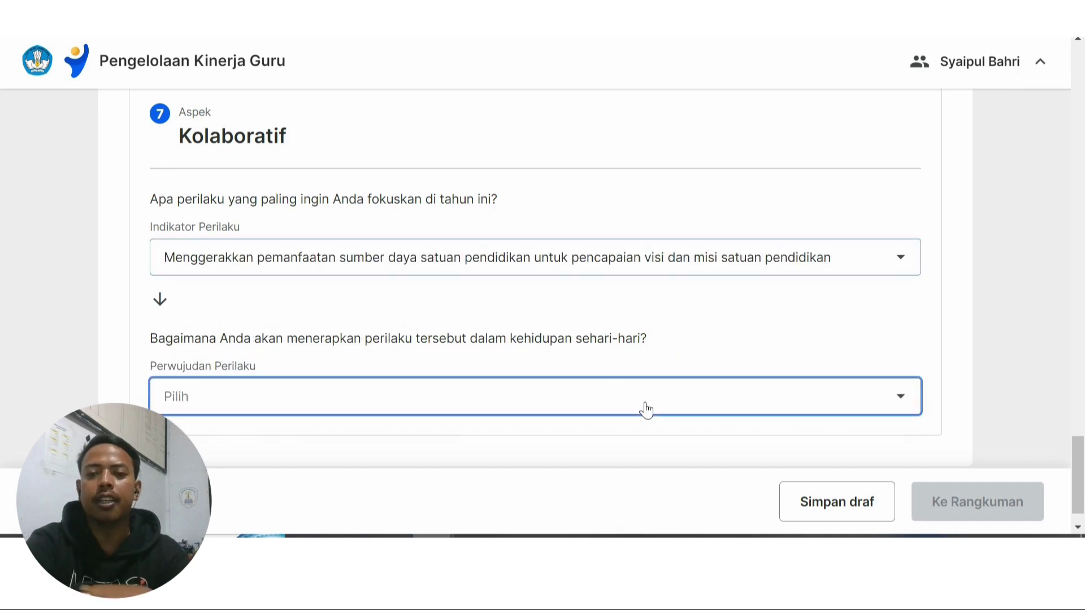
pyautogui.scroll(-1, 646, 408)
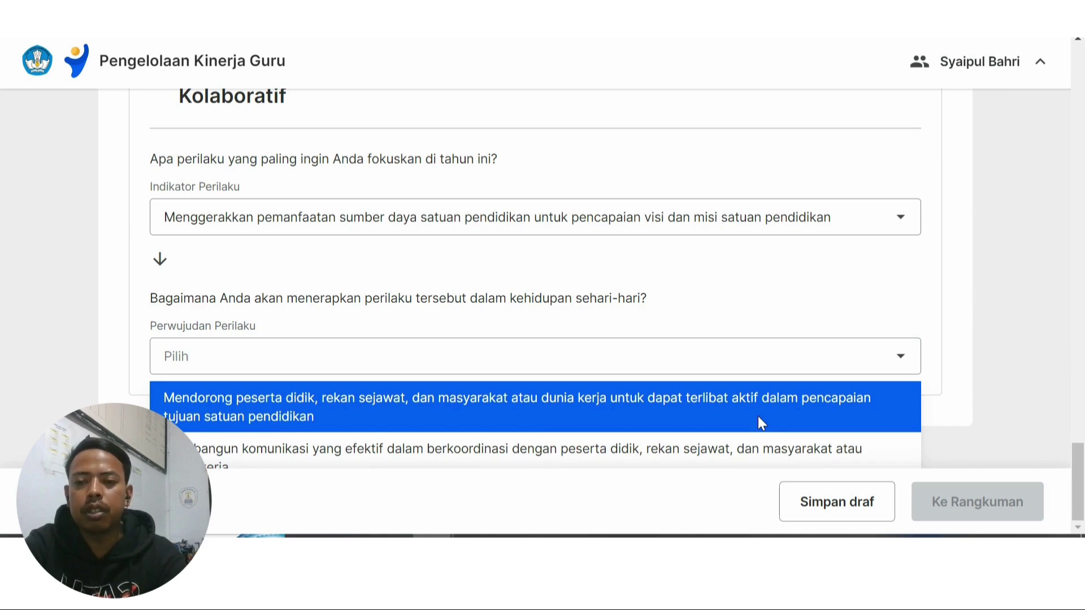
pyautogui.click(758, 416)
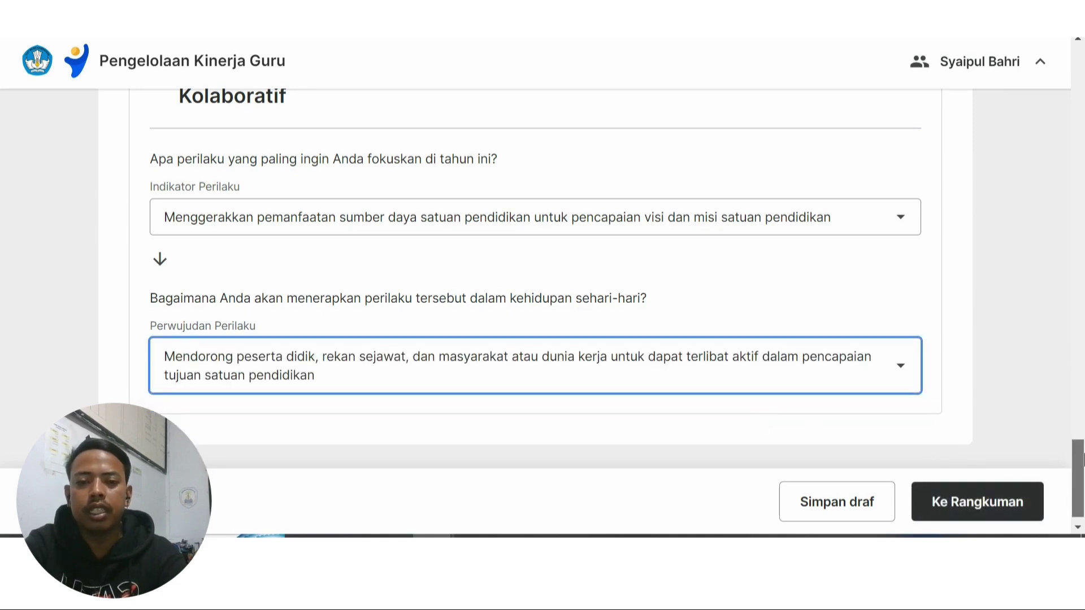
pyautogui.scroll(-1, 1082, 512)
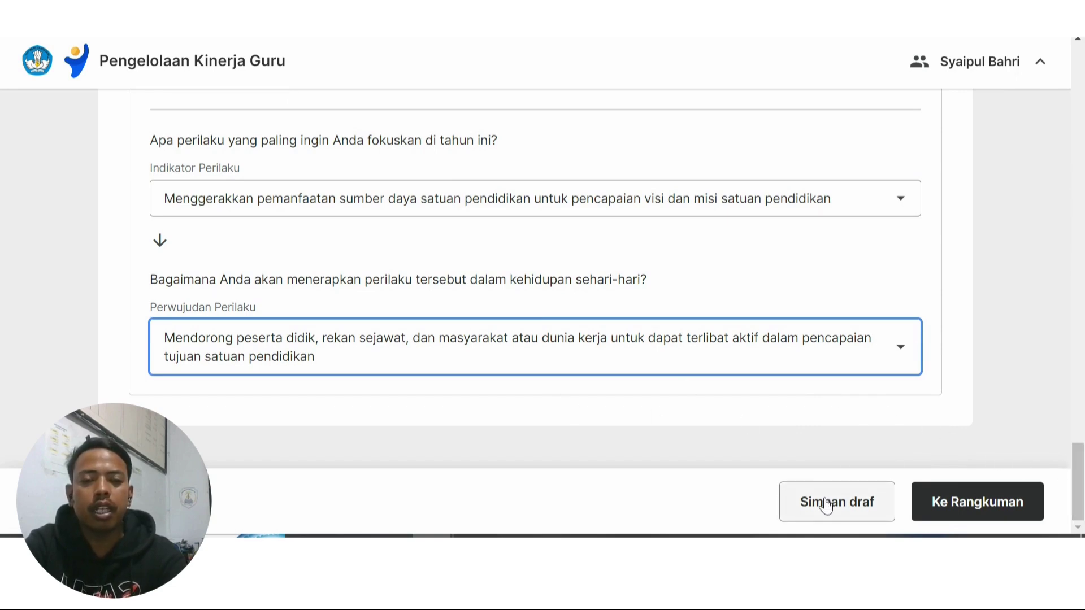
# Step: Proceed to the Rangkuman stage and review the complete performance plan, from Hasil Kerja Utama to the seven behaviour aspects
pyautogui.moveTo(1083, 502); pyautogui.dragTo(1047, 99)
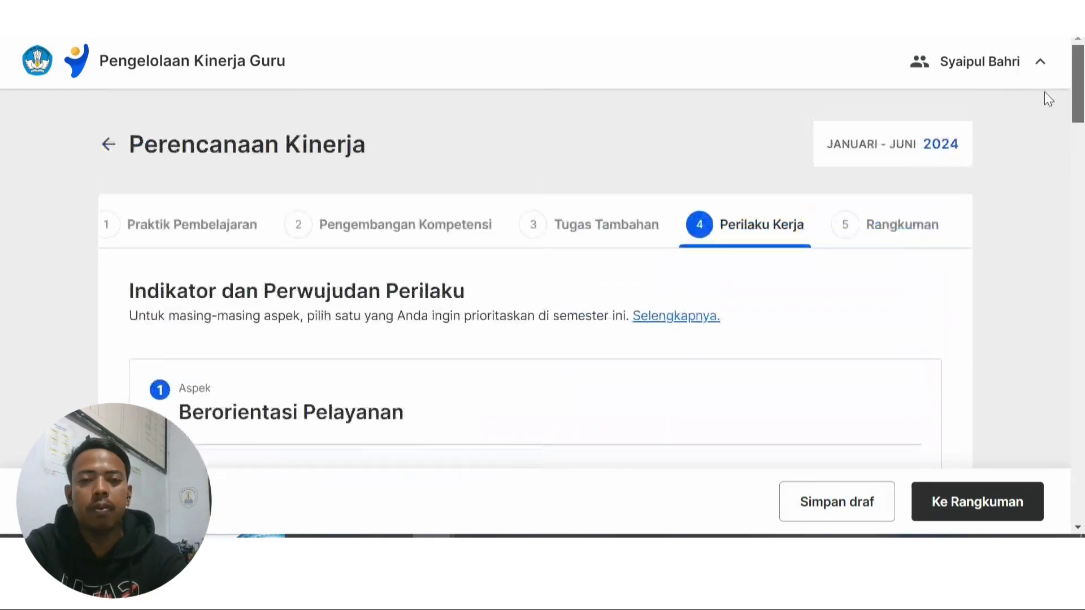
pyautogui.scroll(-20, 1048, 97)
pyautogui.click(1009, 503)
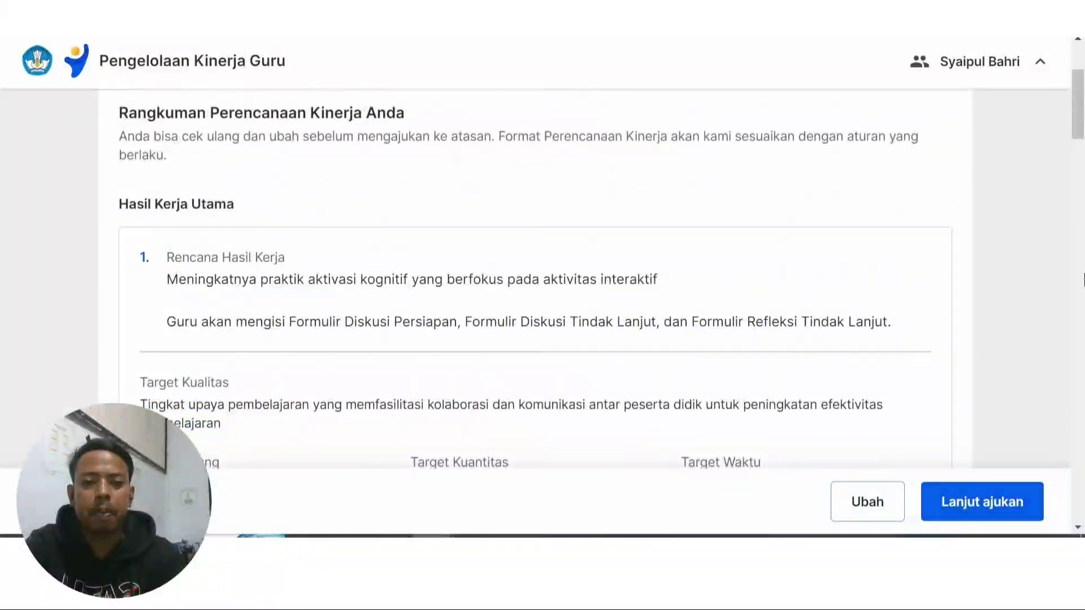
pyautogui.scroll(-10, 1083, 150)
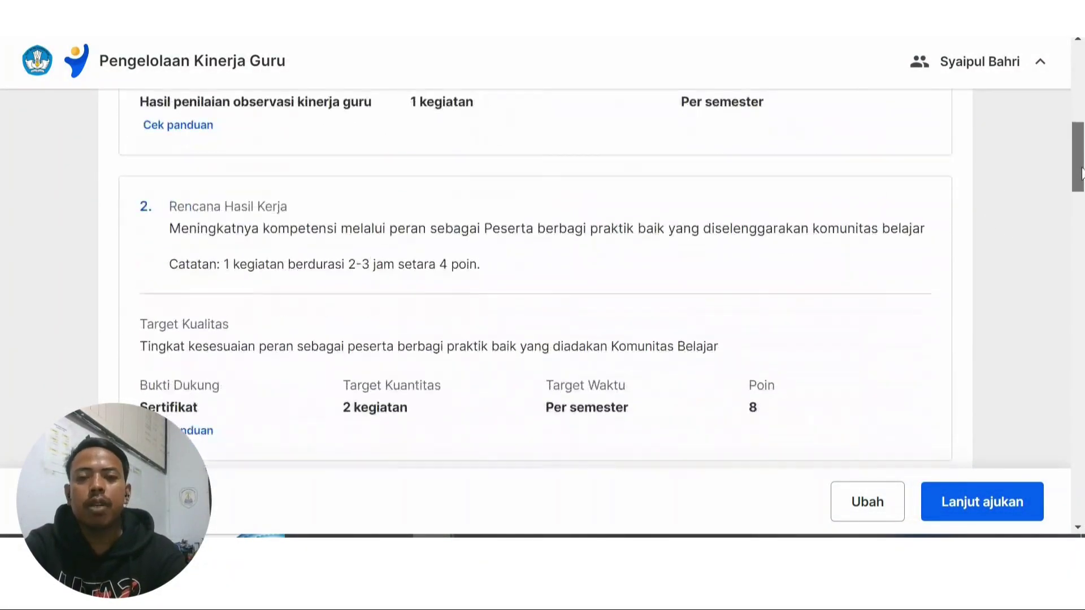
pyautogui.moveTo(1082, 193); pyautogui.dragTo(1082, 65)
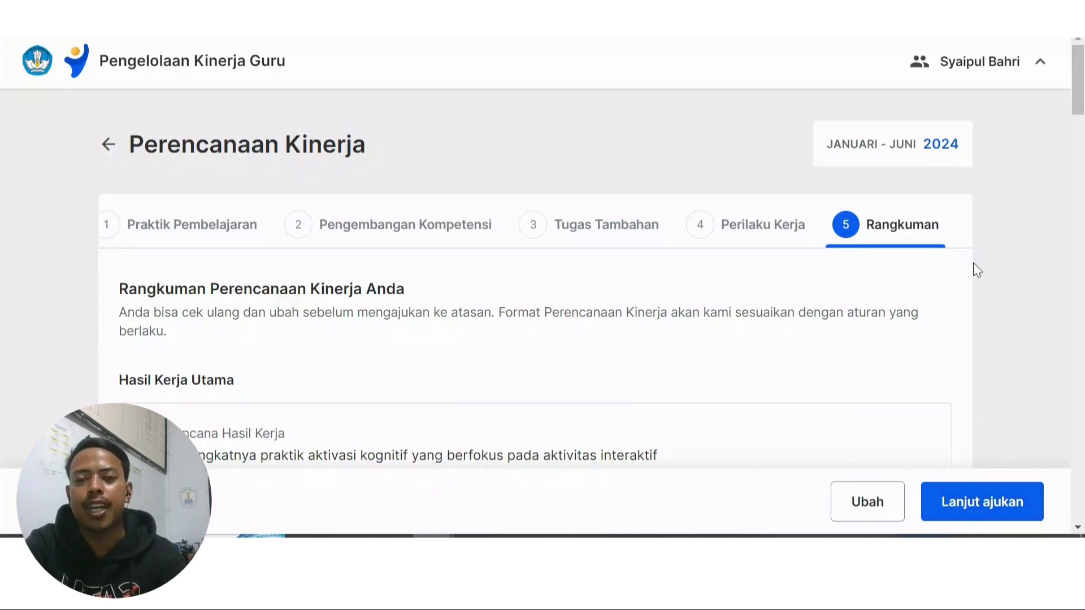
pyautogui.moveTo(1082, 102); pyautogui.dragTo(1082, 509)
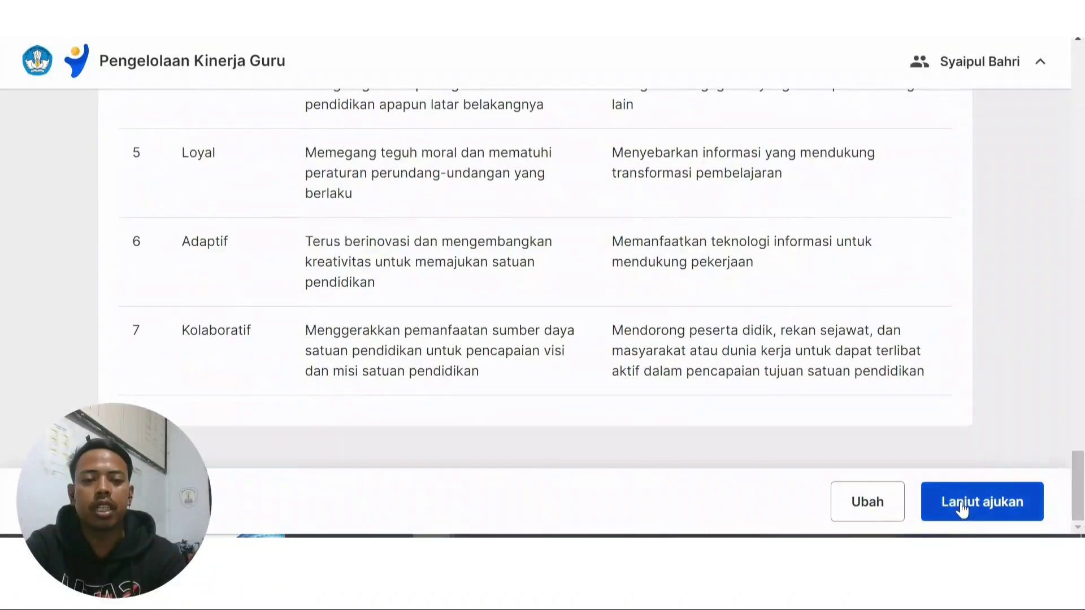
pyautogui.moveTo(1078, 486); pyautogui.dragTo(1081, 63)
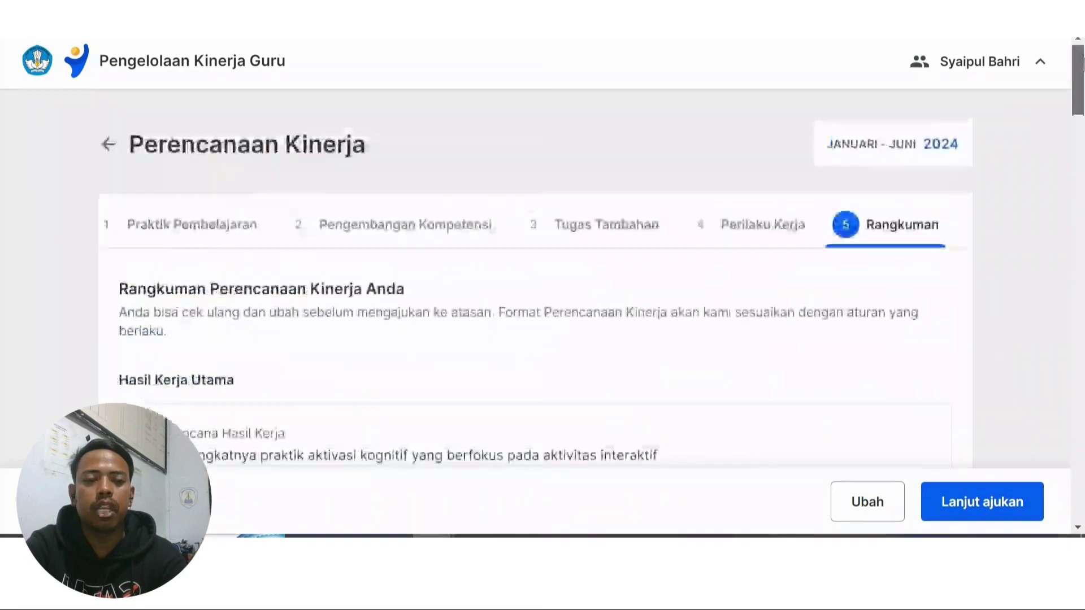
# Step: Begin submitting the performance plan to the supervisor, read the confirmation notice, and save the plan as a draft instead
pyautogui.click(954, 505)
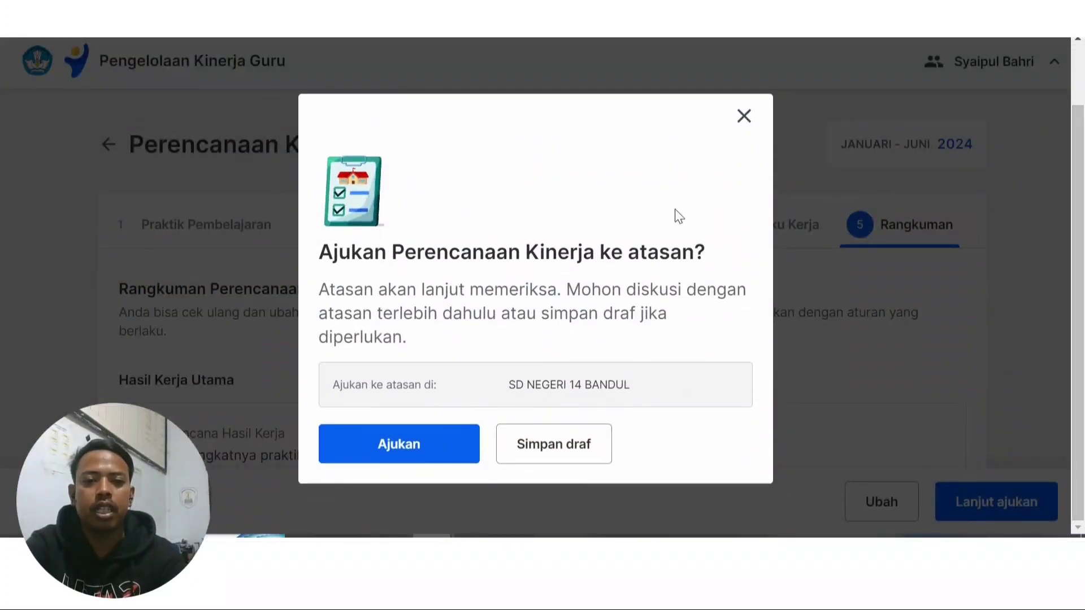
pyautogui.moveTo(334, 251); pyautogui.dragTo(685, 250)
pyautogui.moveTo(365, 291); pyautogui.dragTo(620, 340)
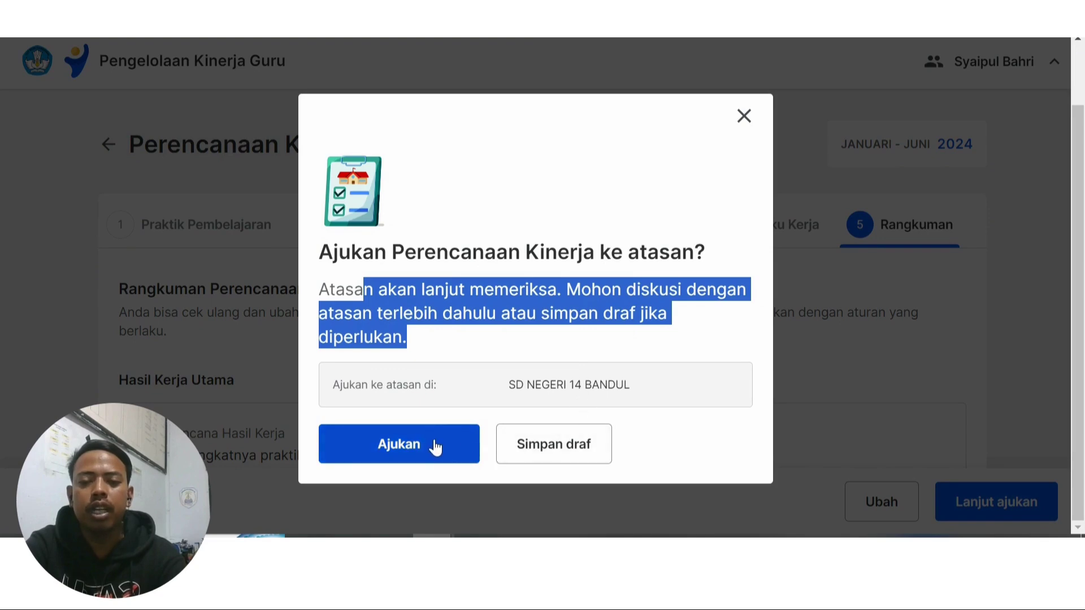
pyautogui.click(534, 457)
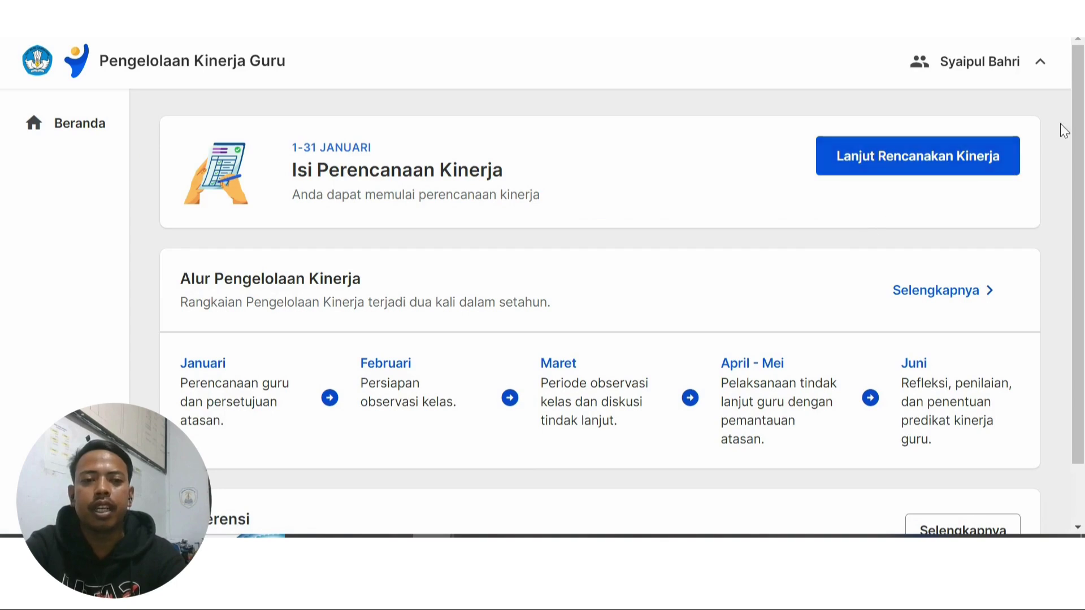
pyautogui.scroll(-1, 1084, 248)
pyautogui.scroll(1, 1083, 327)
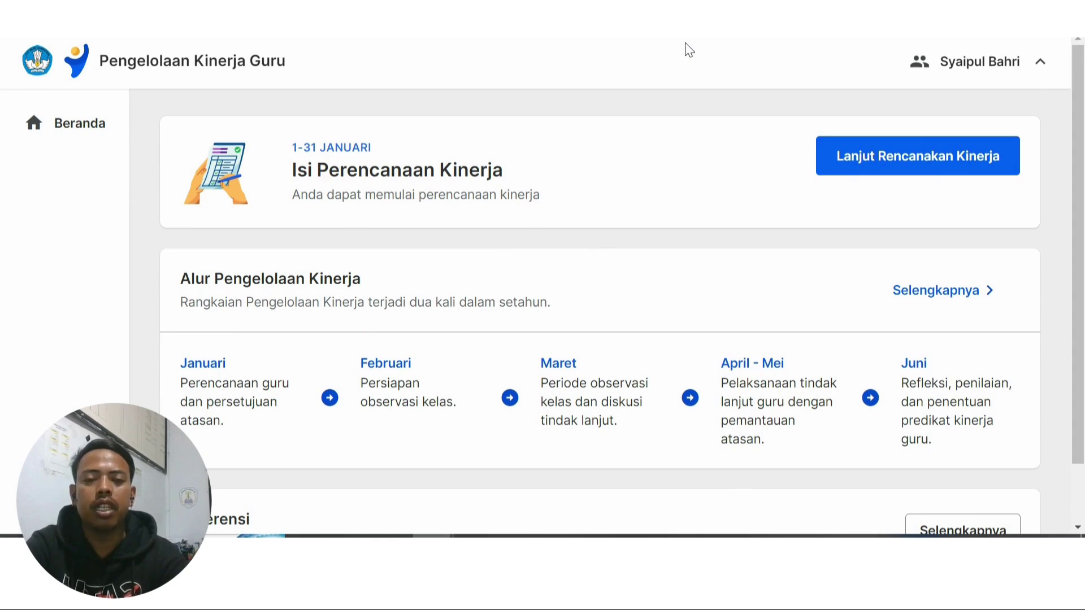
pyautogui.scroll(-1, 1084, 266)
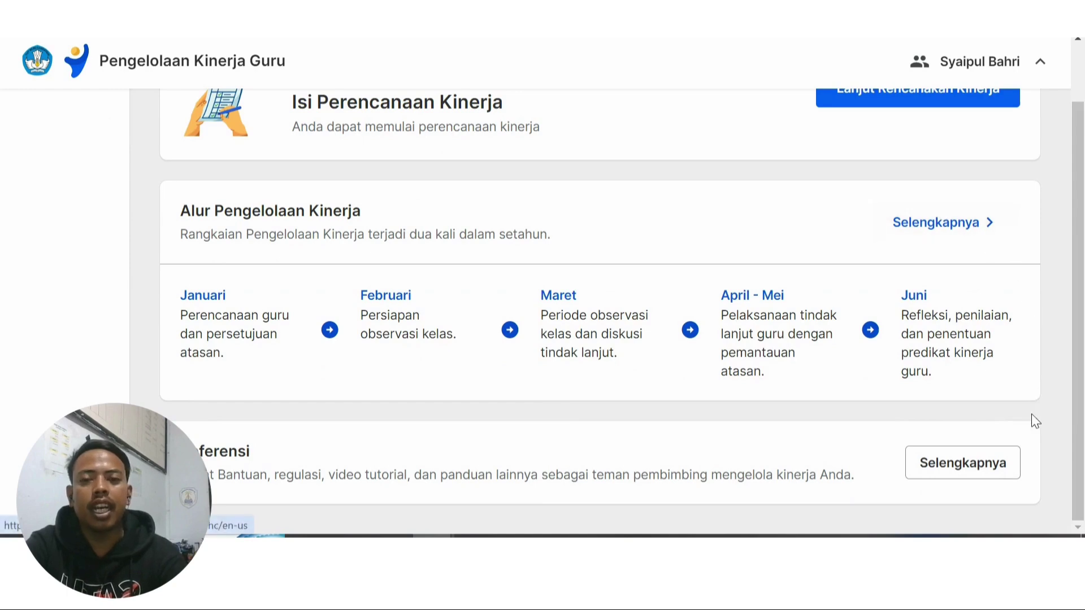
pyautogui.scroll(1, 1083, 333)
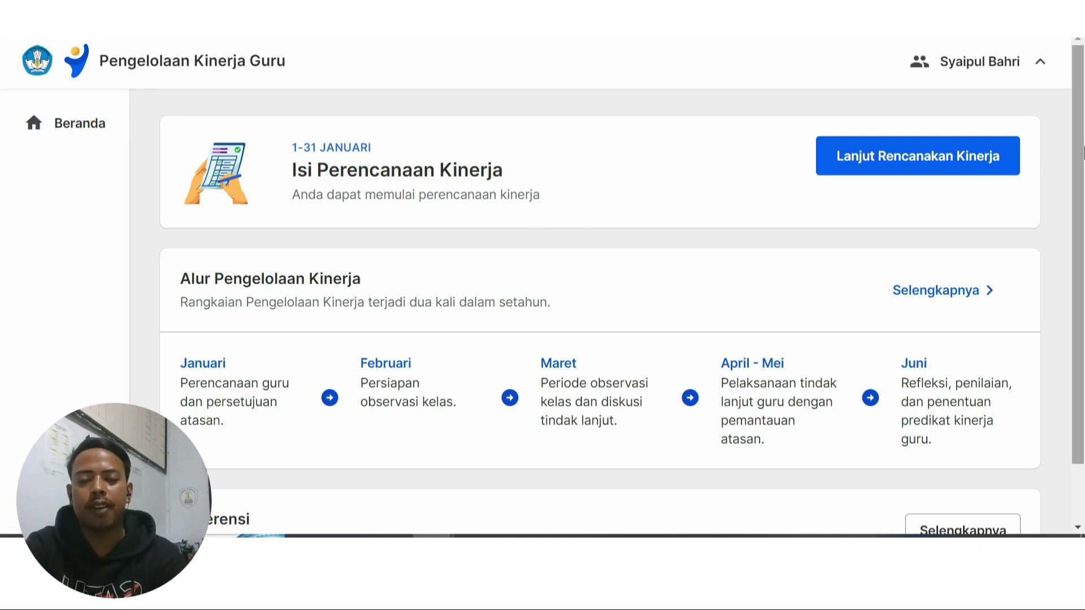
pyautogui.moveTo(1084, 158)
pyautogui.mouseDown()
pyautogui.moveTo(1084, 274)
pyautogui.moveTo(1083, 144)
pyautogui.mouseUp()
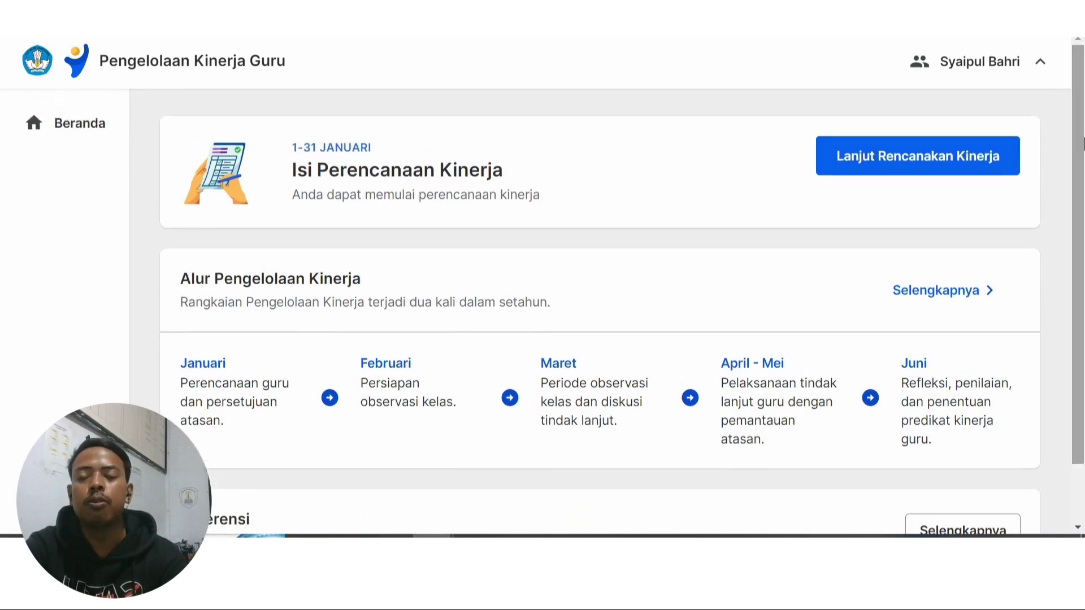